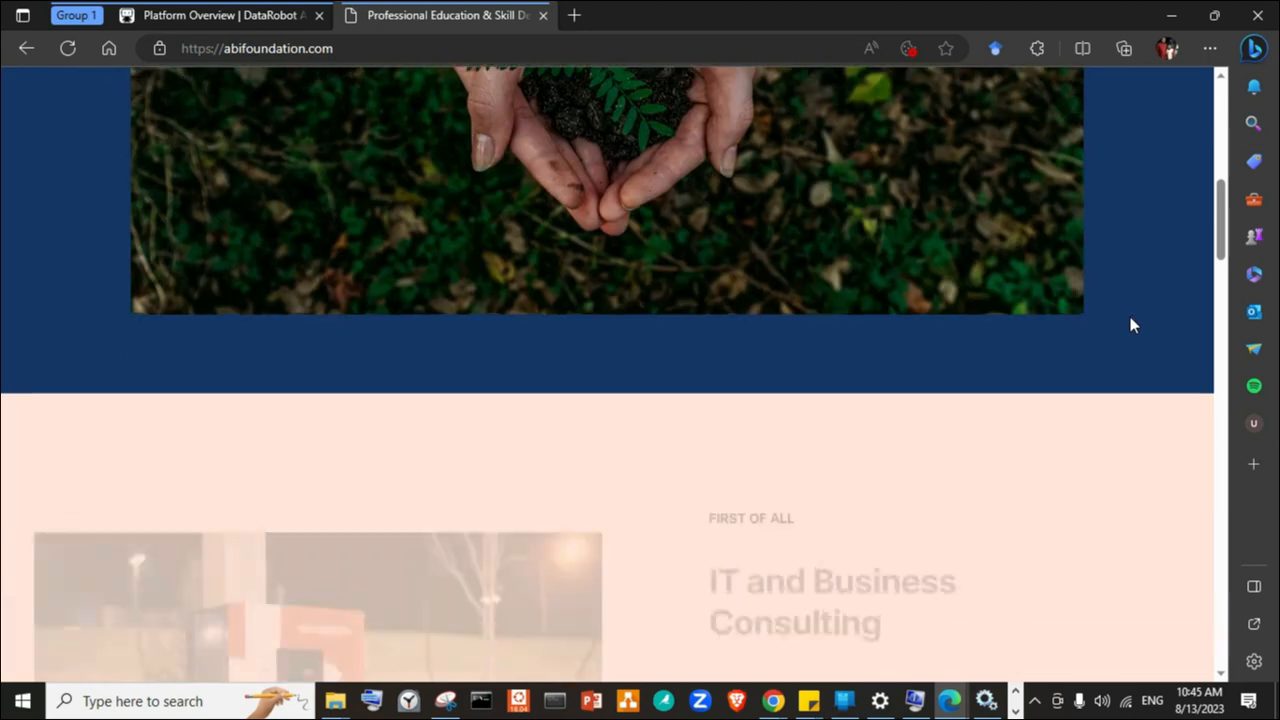
pyautogui.scroll(-1, 1133, 325)
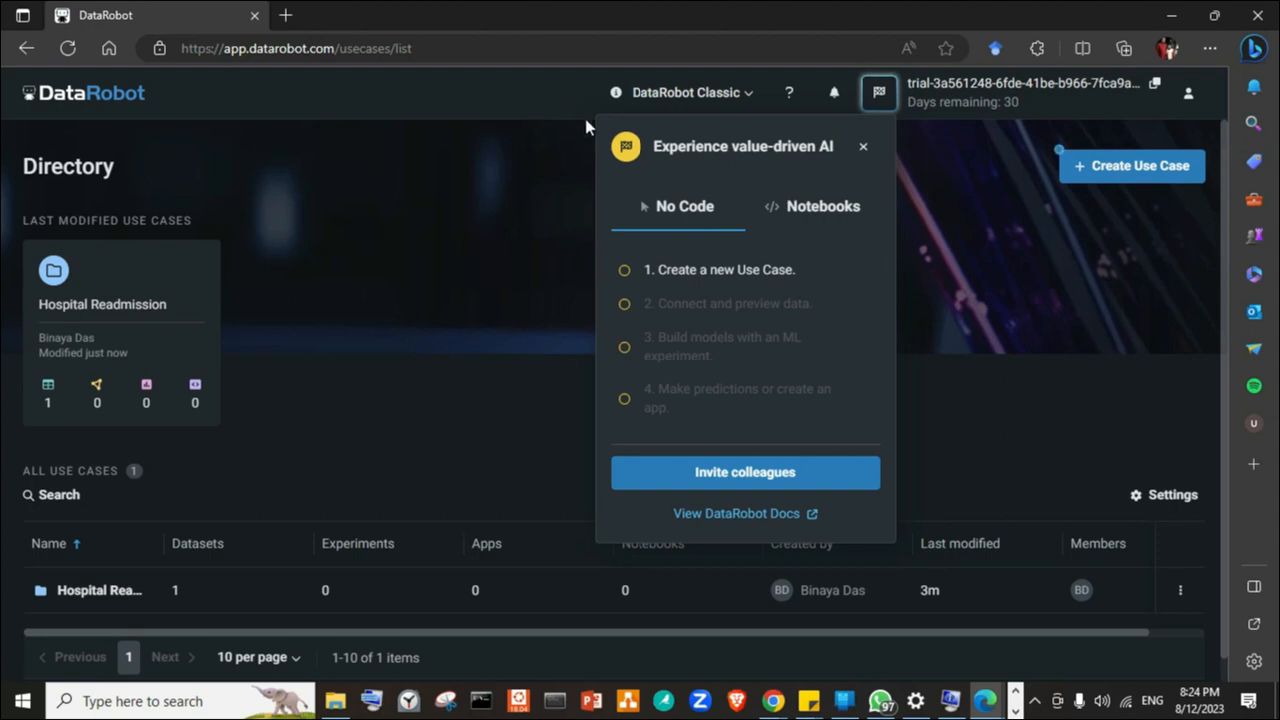
# - Review the Notebooks and No Code onboarding checklists, and close the value-driven AI guide
pyautogui.click(826, 221)
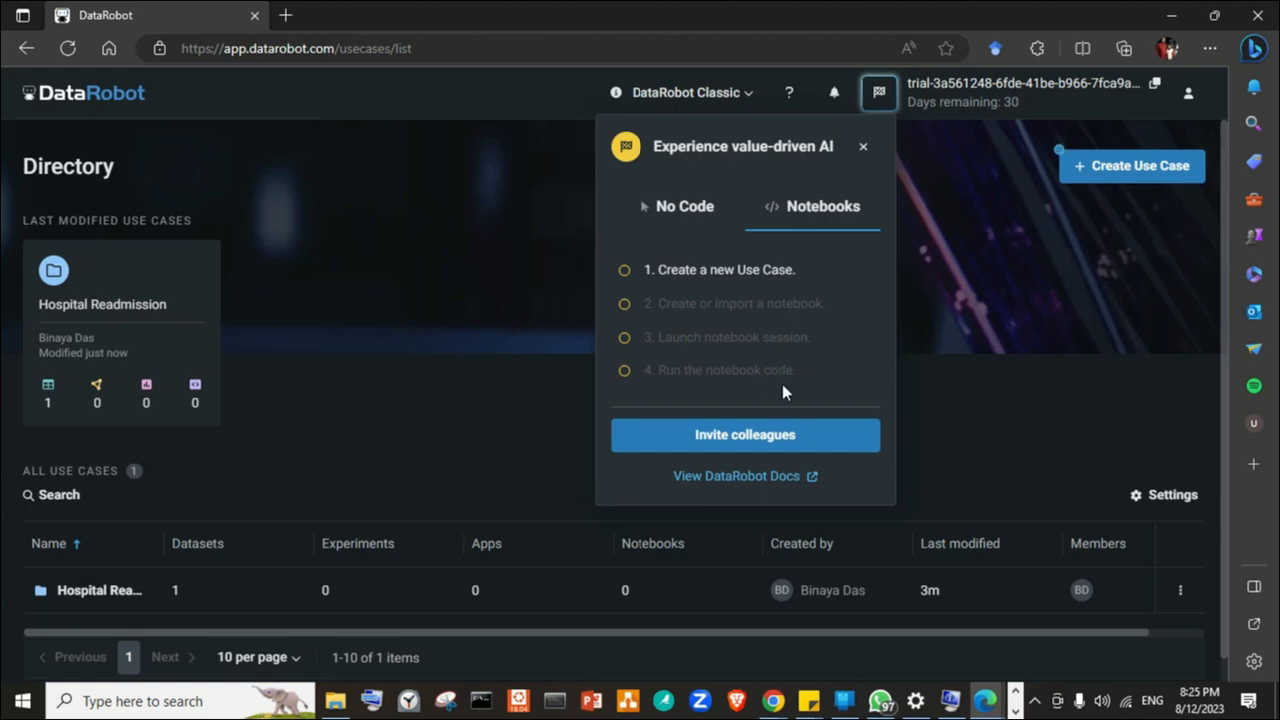
pyautogui.click(672, 215)
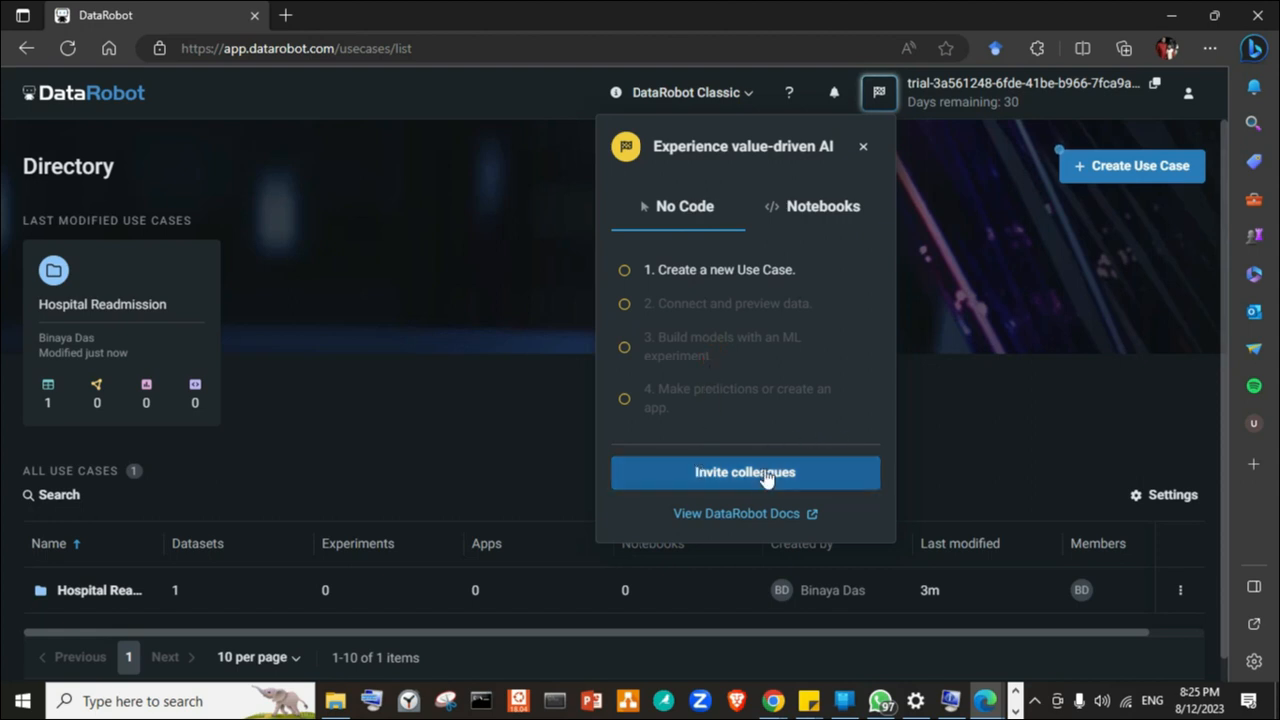
pyautogui.click(703, 283)
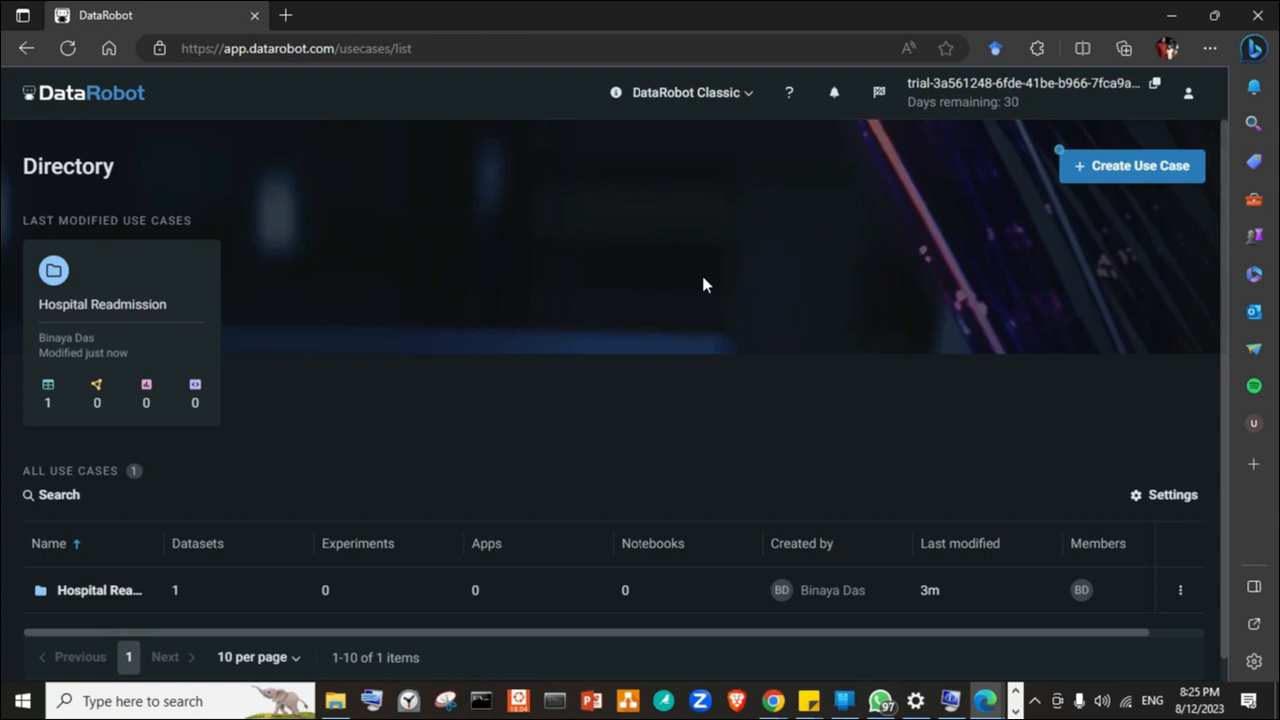
# - Create a new Use Case and name it "Exploring AI-ML with DataRobot"
pyautogui.click(1123, 165)
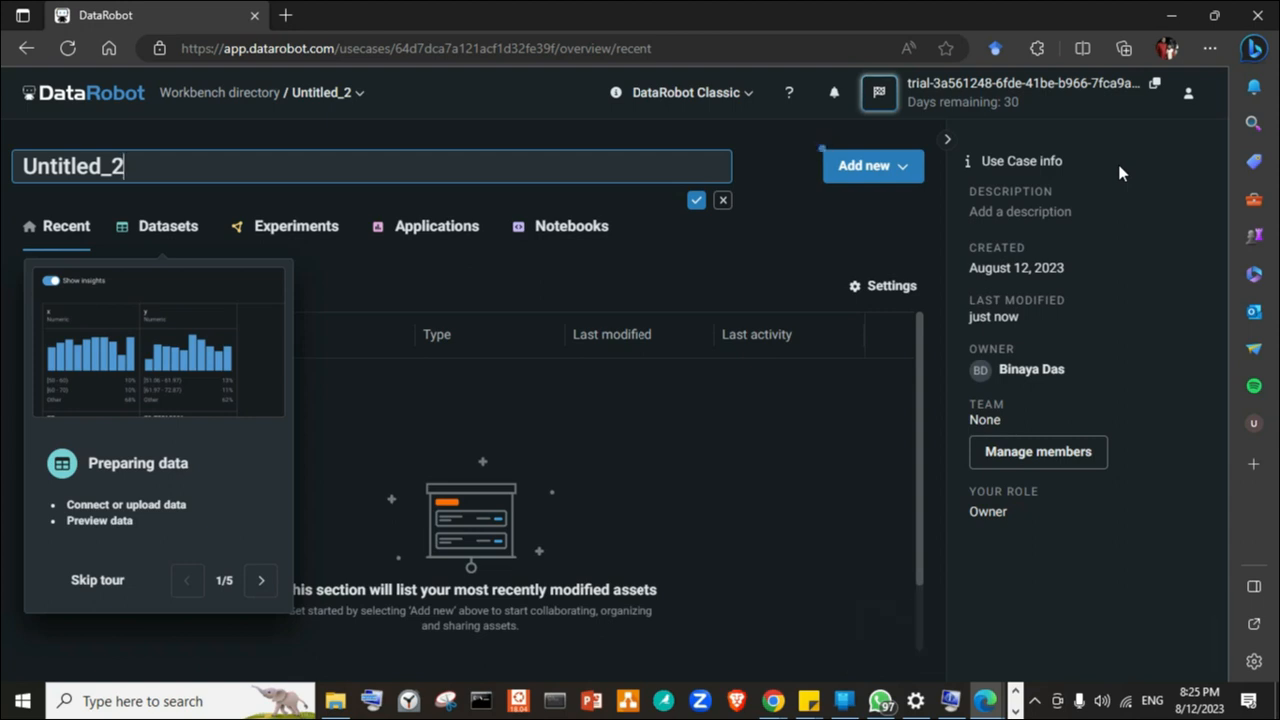
pyautogui.press('BackSpace')
pyautogui.press('BackSpace')
pyautogui.press('BackSpace')
pyautogui.press('BackSpace')
pyautogui.press('BackSpace')
pyautogui.press('BackSpace')
pyautogui.press('BackSpace')
pyautogui.press('BackSpace')
pyautogui.press('BackSpace')
pyautogui.press('BackSpace')
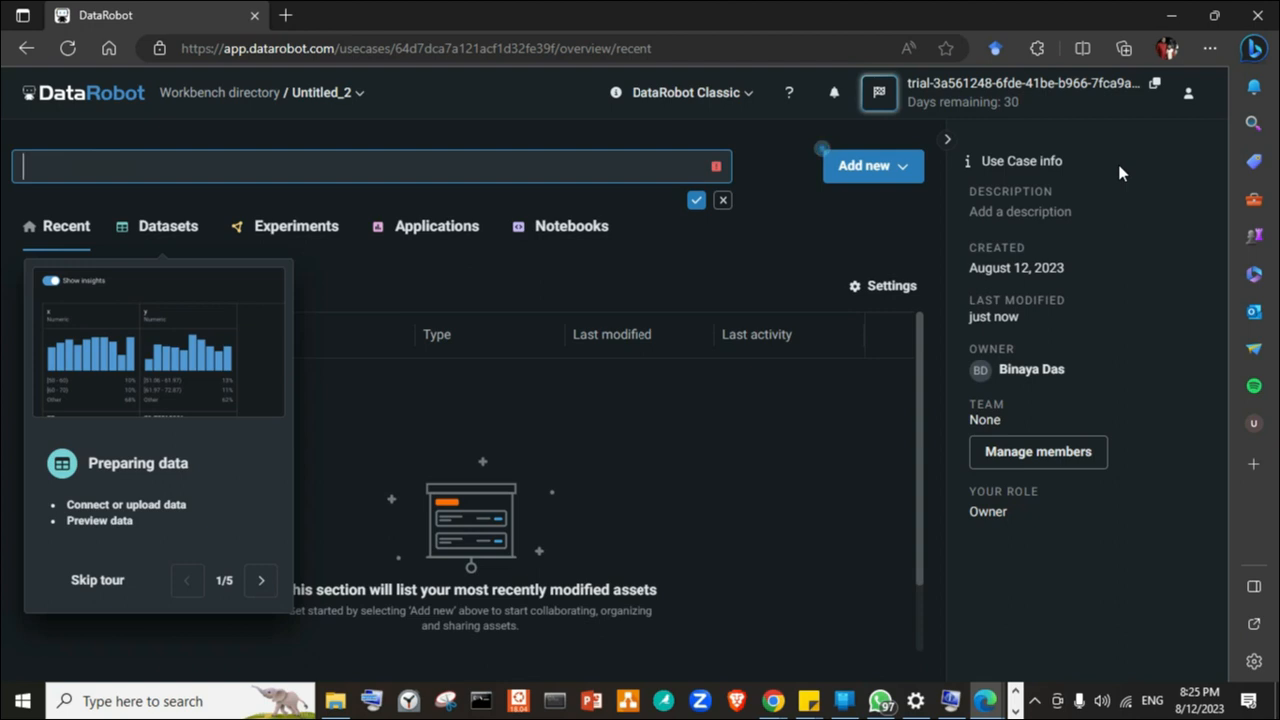
pyautogui.write('Explo')
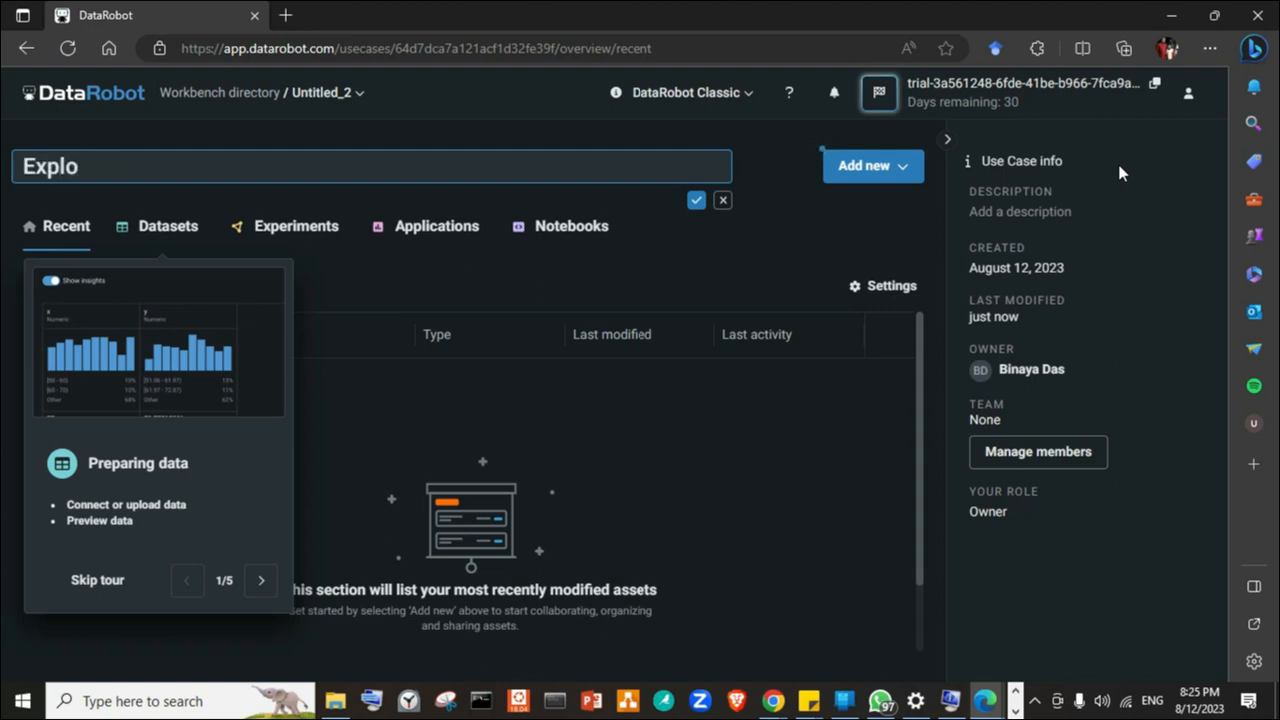
pyautogui.write('ring AI-')
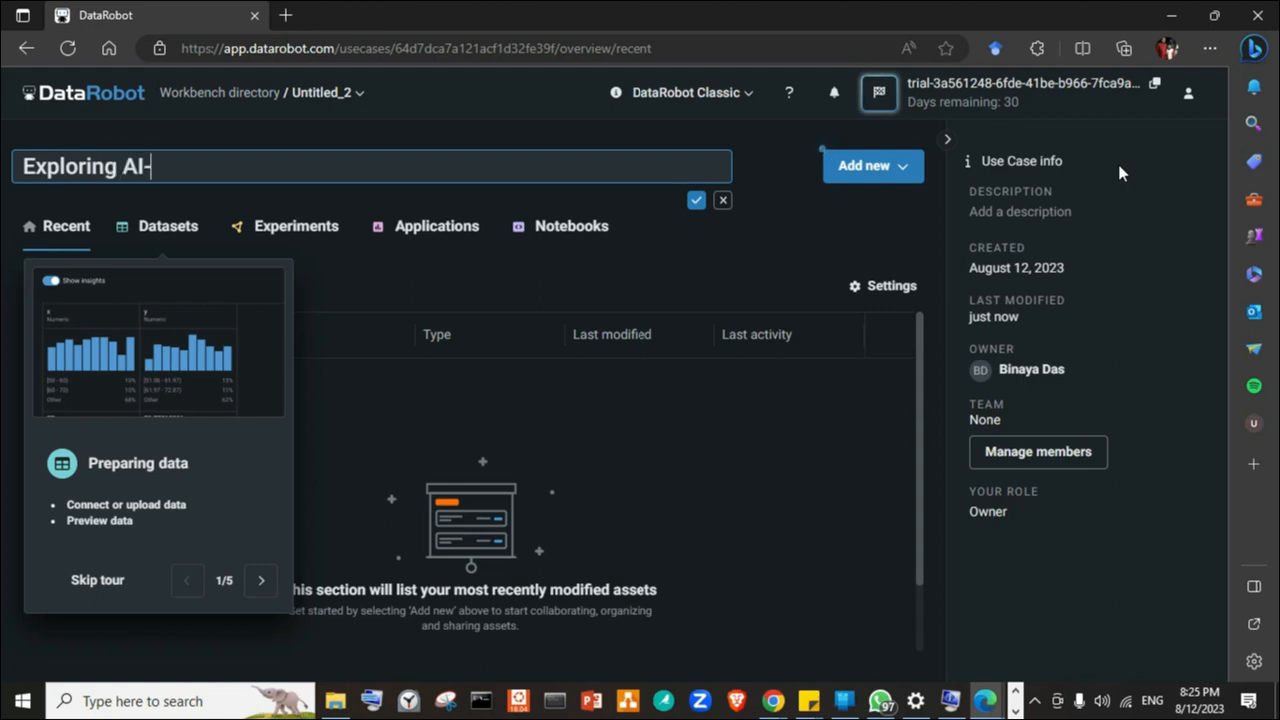
pyautogui.write('ML with ')
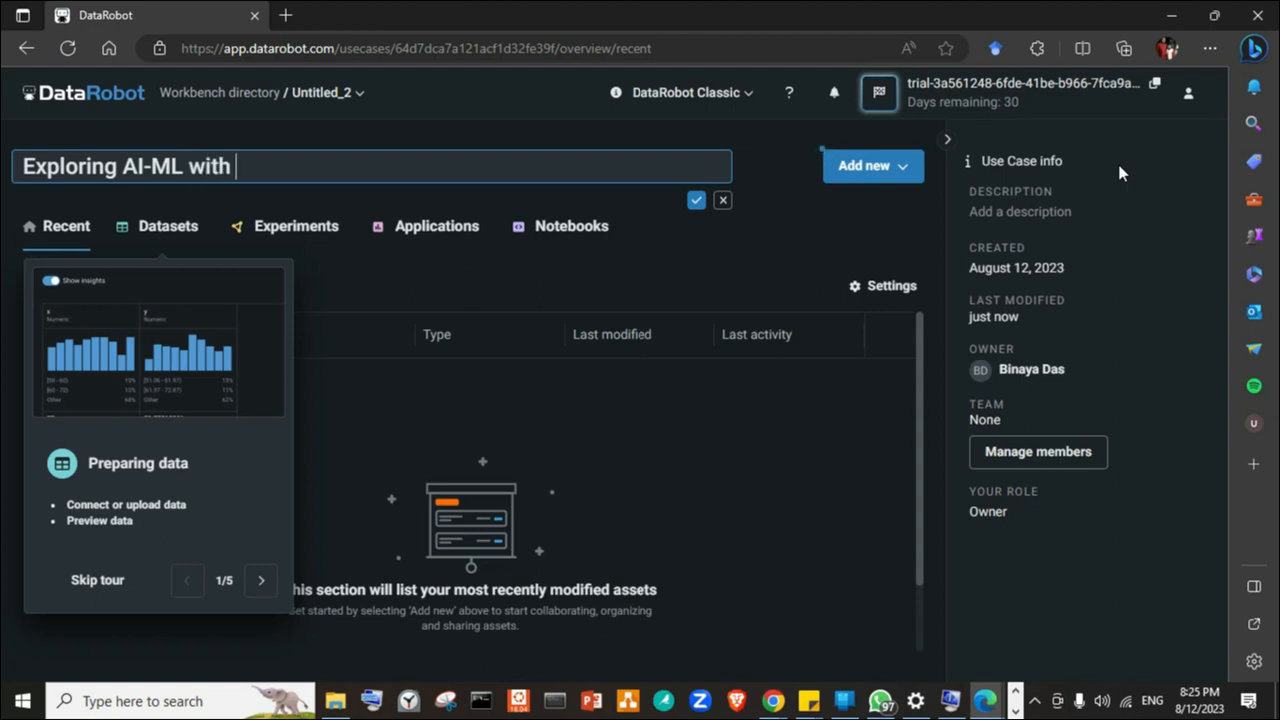
pyautogui.write('DataRo')
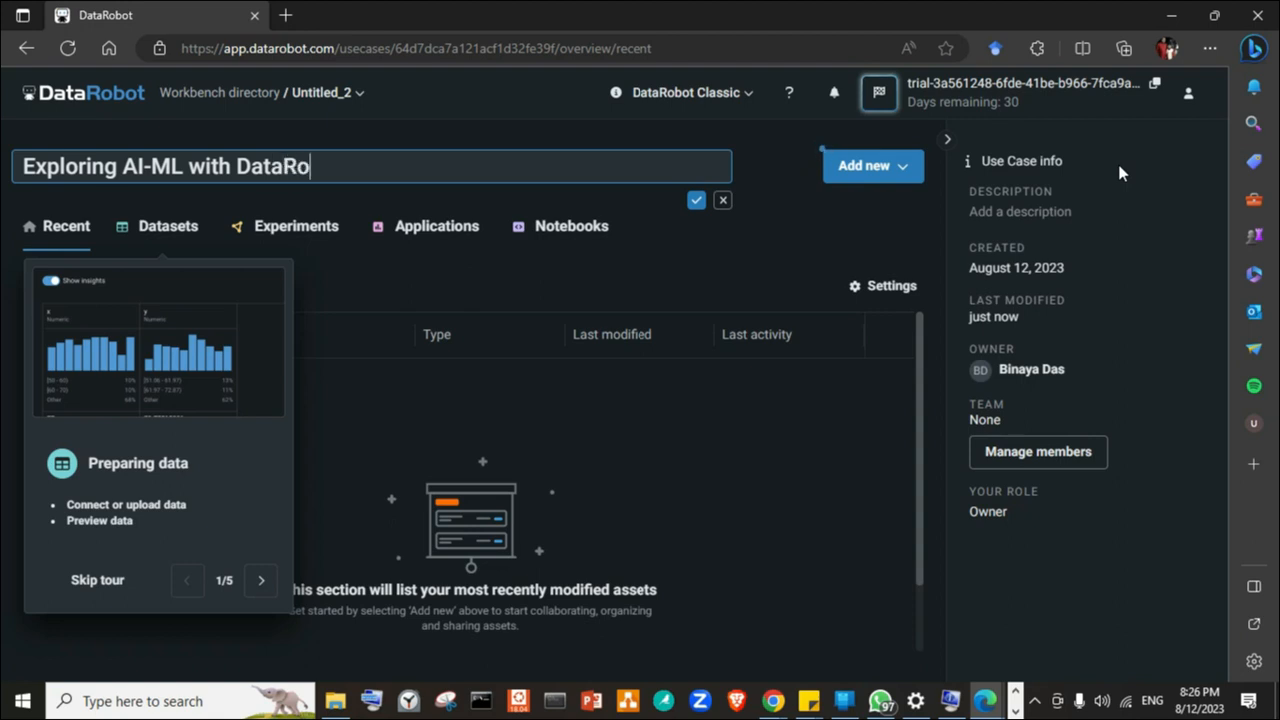
pyautogui.write('bot')
pyautogui.click(696, 200)
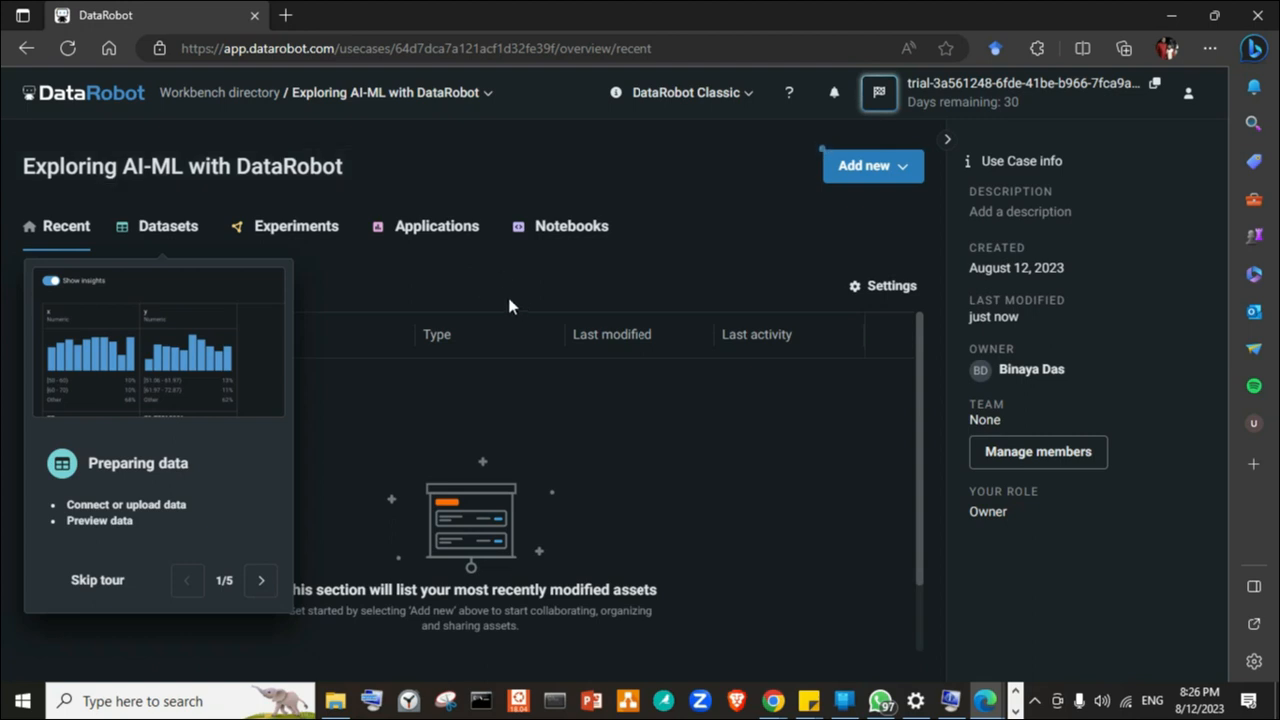
# - Add the HOSPITAL_READMISSION_DATA snapshot from the Data Registry to the Use Case's datasets
pyautogui.click(152, 229)
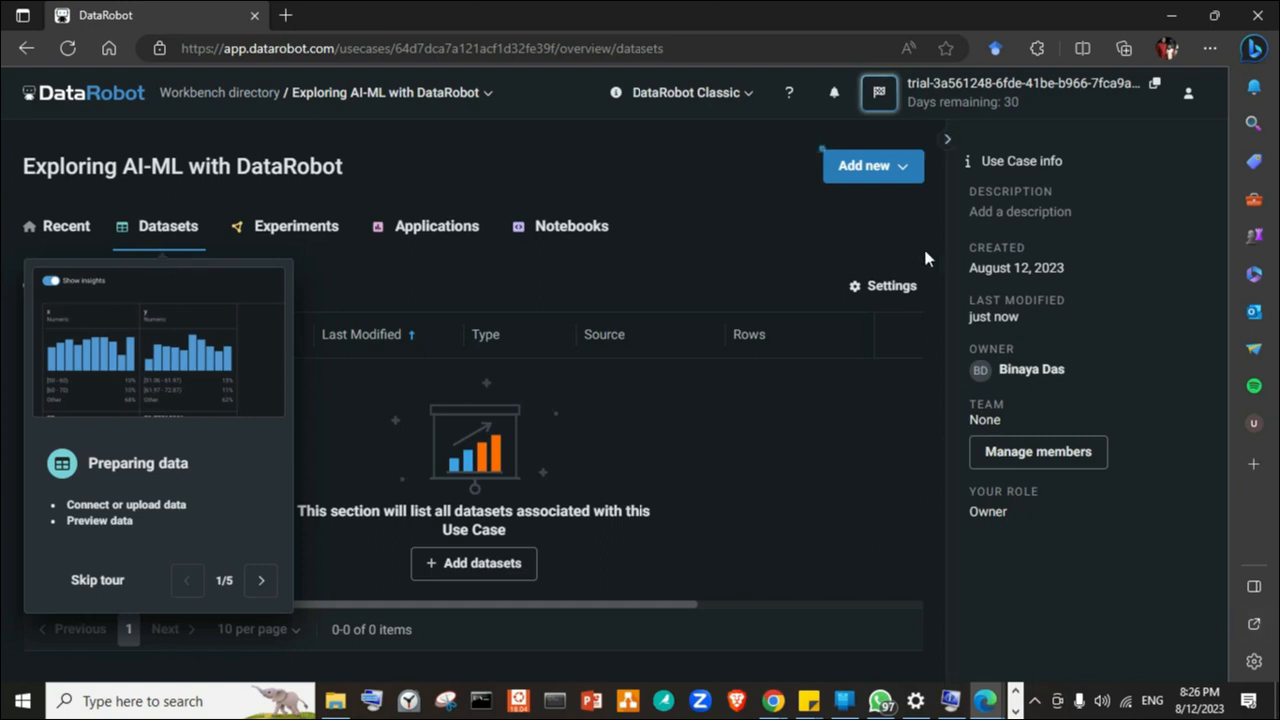
pyautogui.click(902, 172)
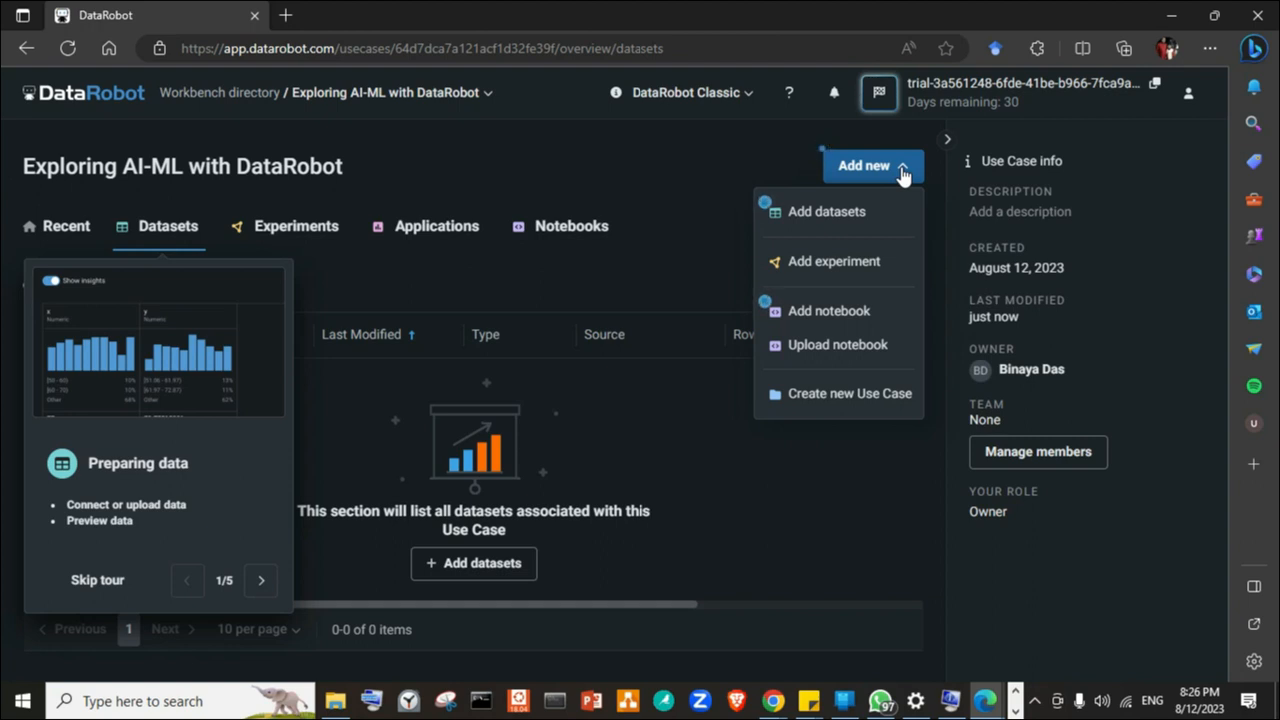
pyautogui.click(830, 212)
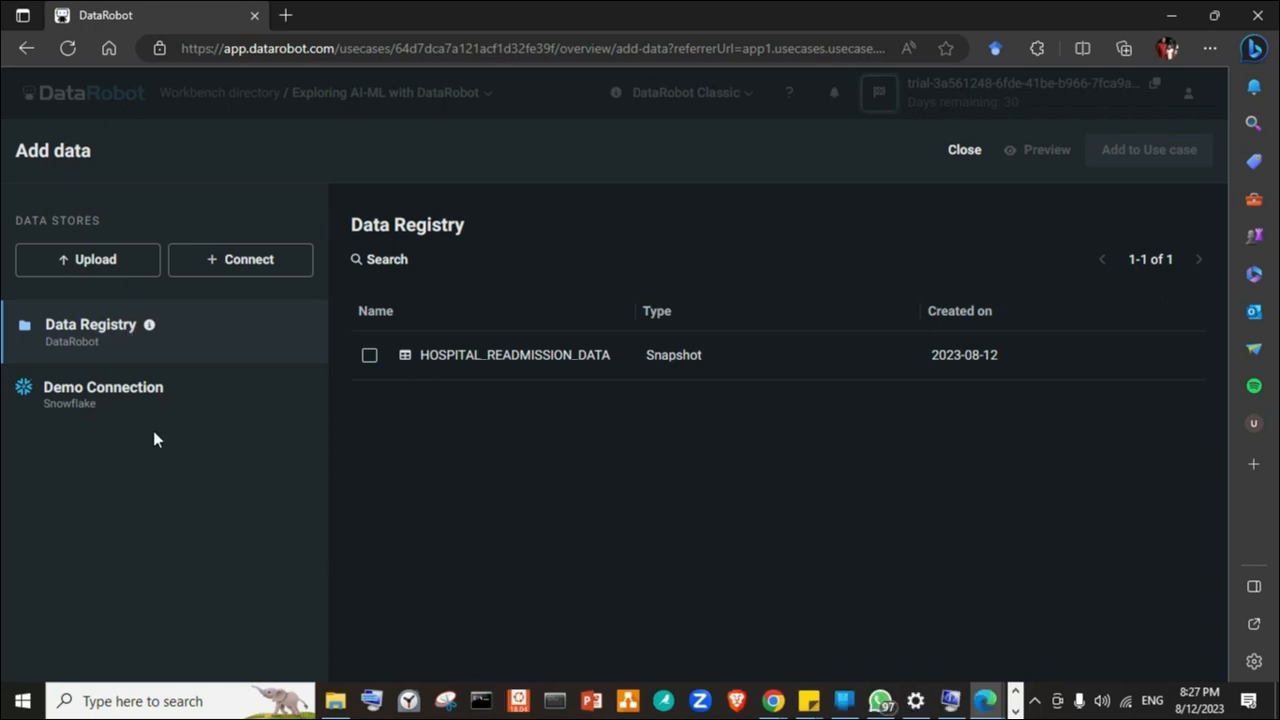
pyautogui.click(371, 358)
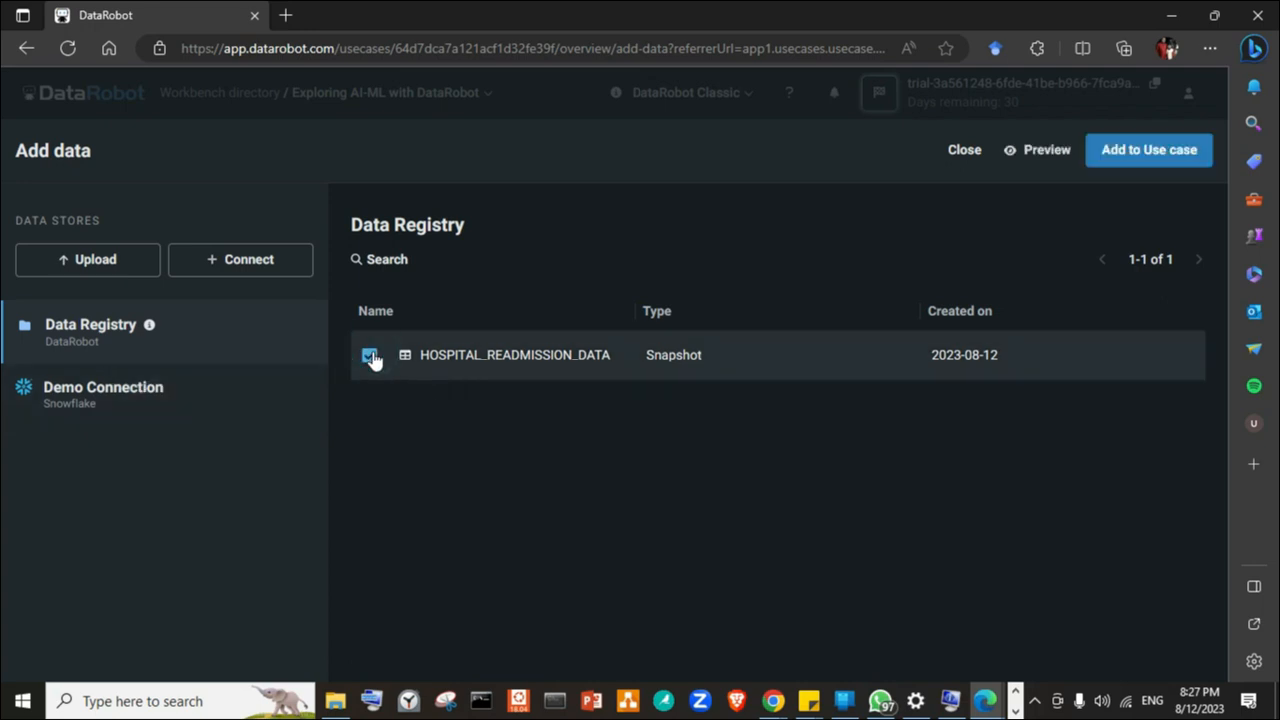
pyautogui.click(1133, 150)
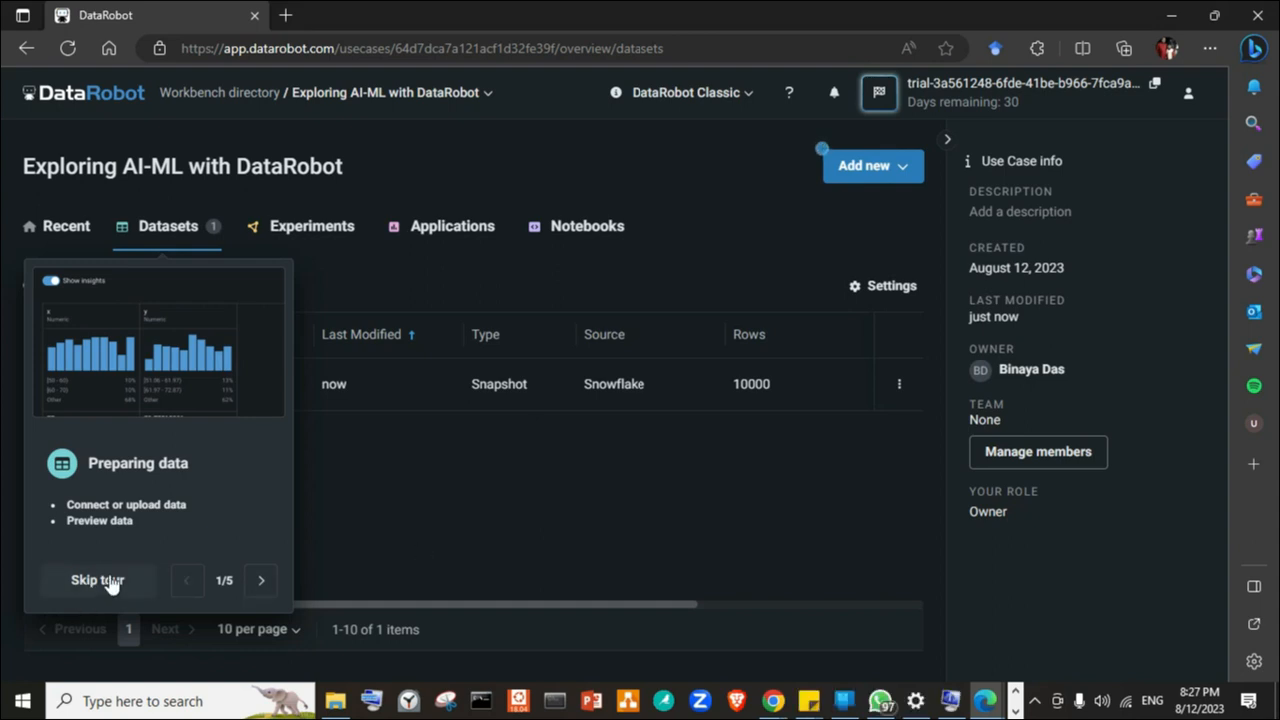
pyautogui.click(411, 555)
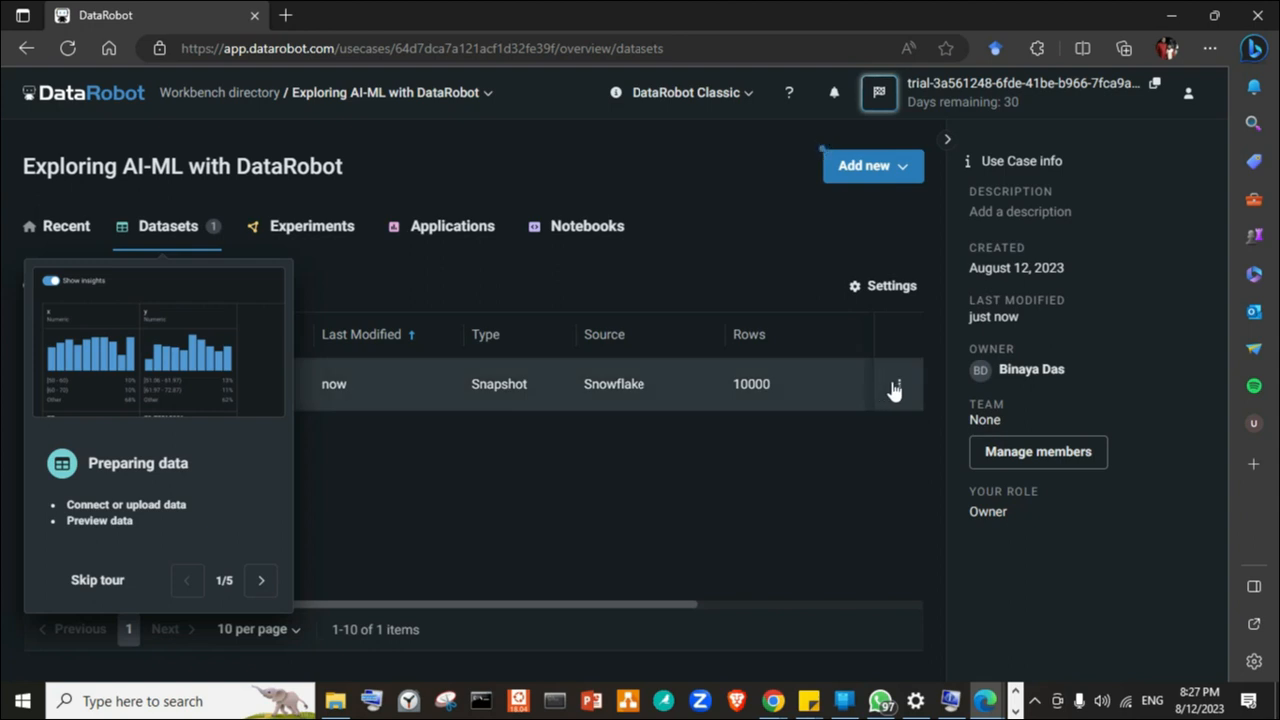
# - Explore the HOSPITAL_READMISSION_DATA dataset and look through the rows and feature columns of its data preview
pyautogui.click(895, 386)
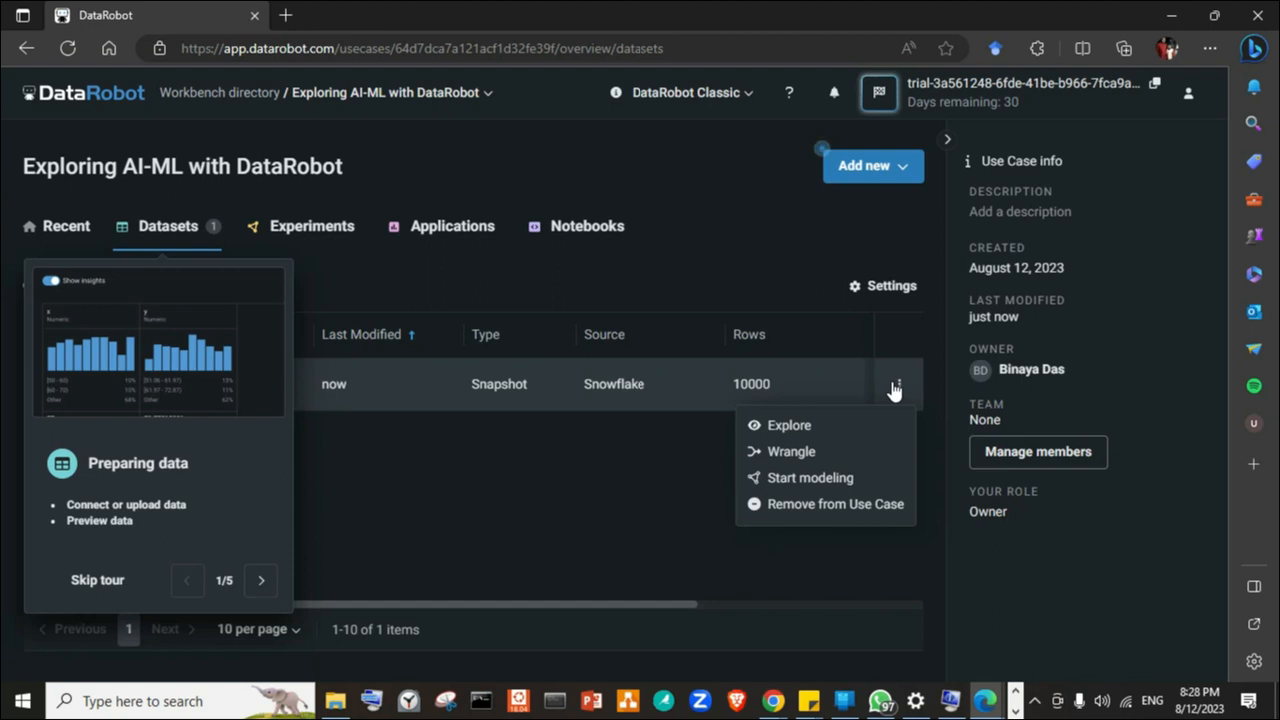
pyautogui.click(787, 428)
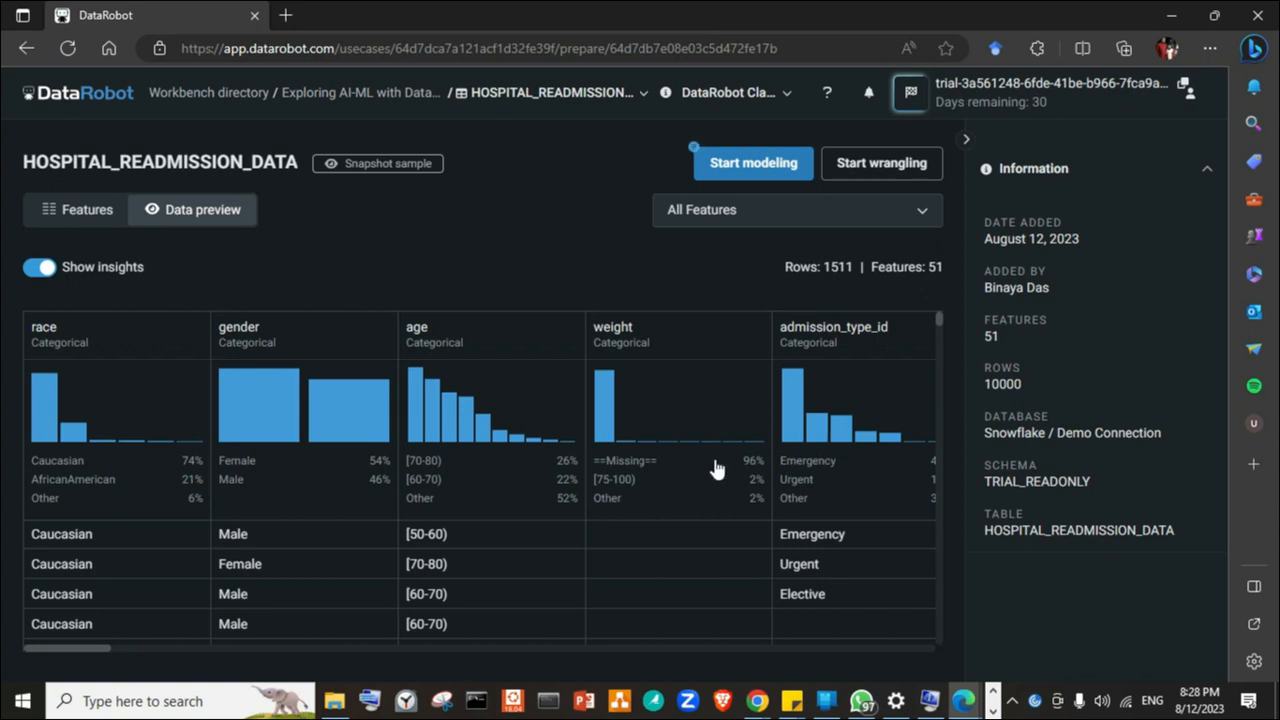
pyautogui.scroll(-5, 700, 488)
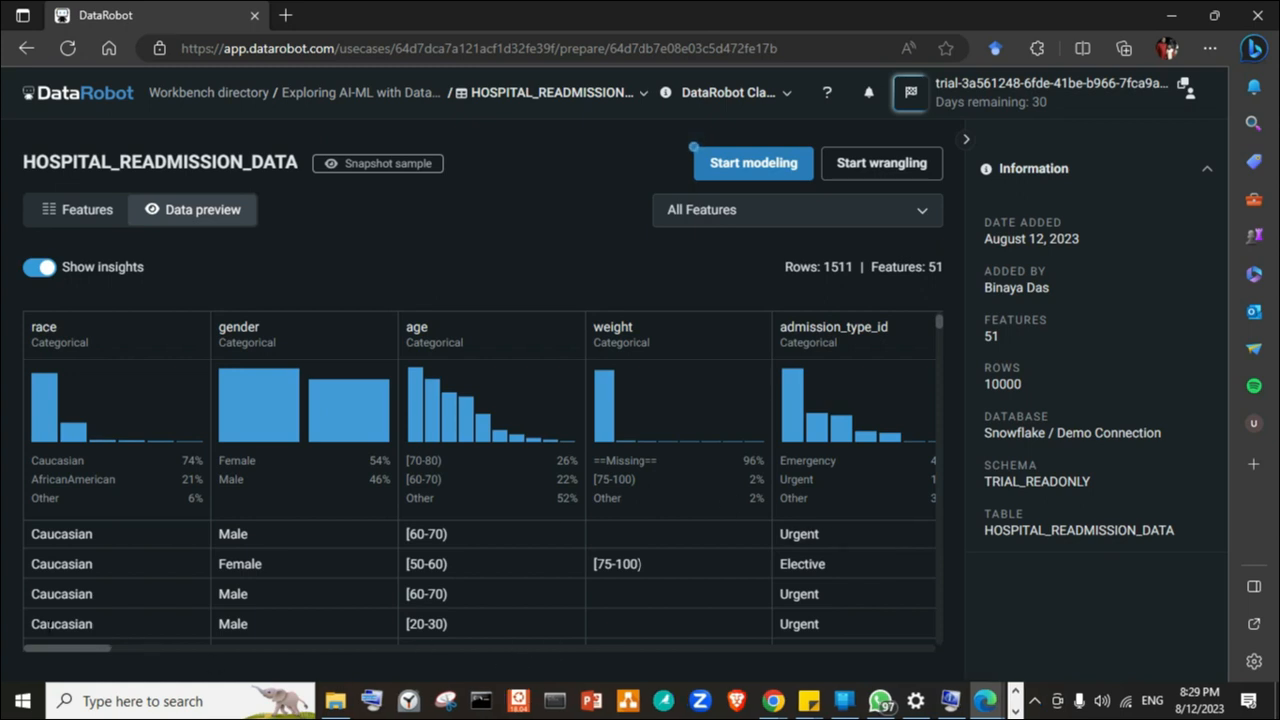
pyautogui.click(64, 651)
pyautogui.moveTo(64, 651); pyautogui.dragTo(616, 712)
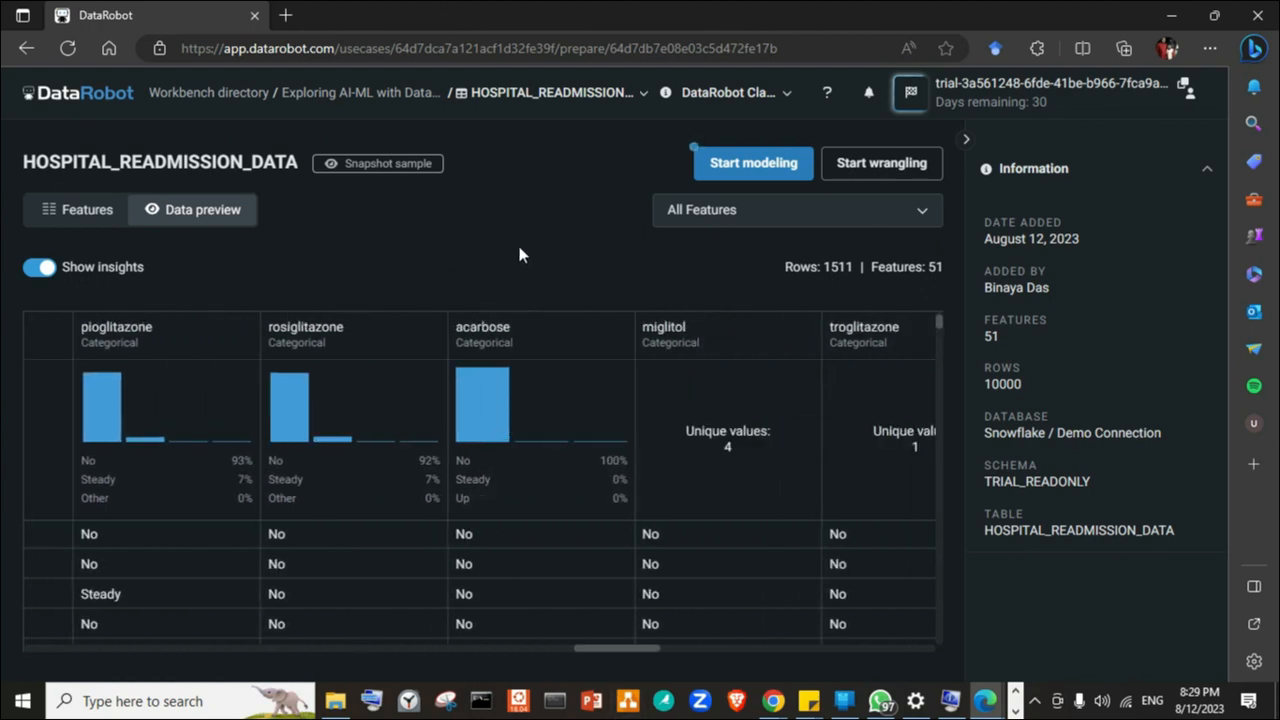
# - Start wrangling HOSPITAL_READMISSION_DATA and examine the rows and feature columns of the live random sample
pyautogui.click(893, 166)
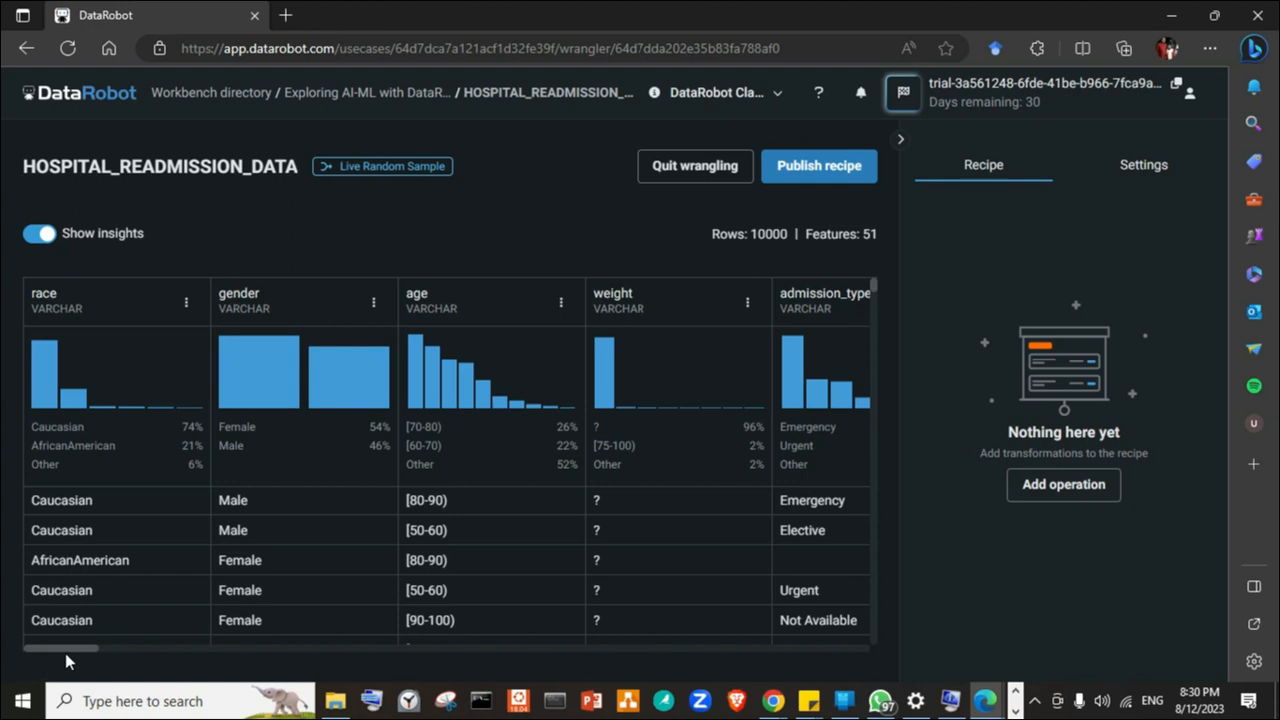
pyautogui.scroll(-5, 68, 640)
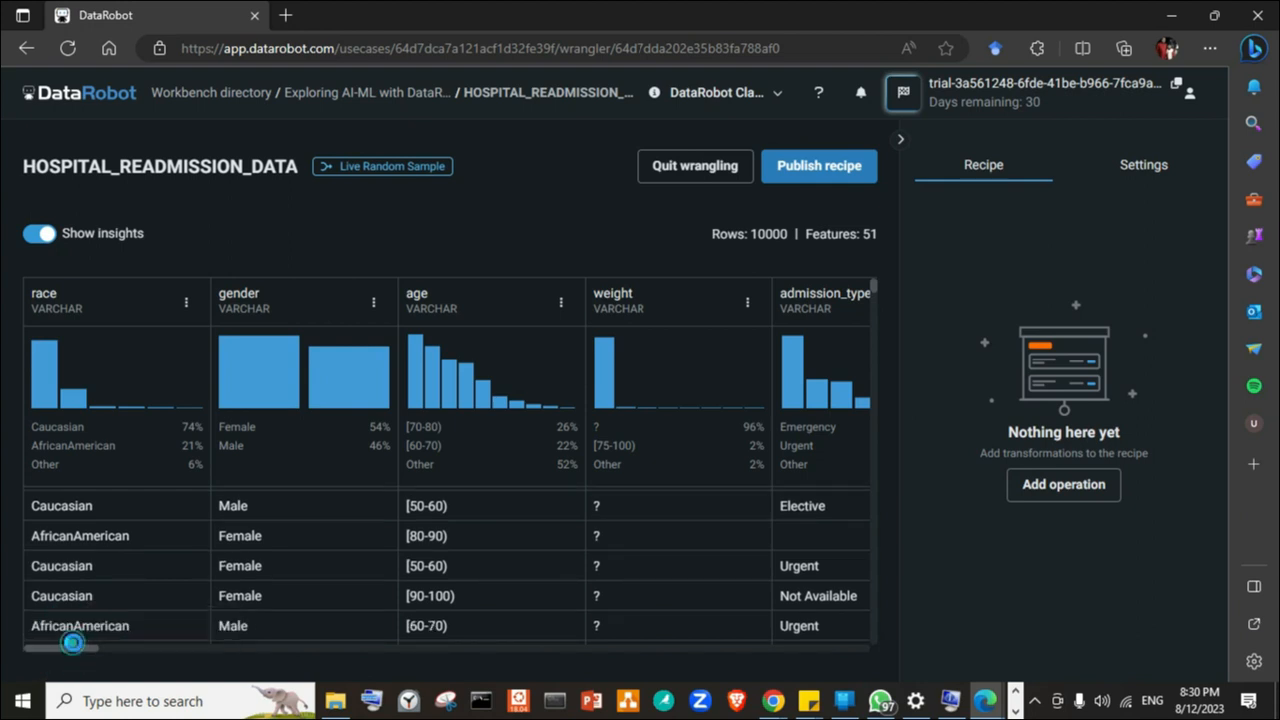
pyautogui.moveTo(83, 651); pyautogui.dragTo(146, 673)
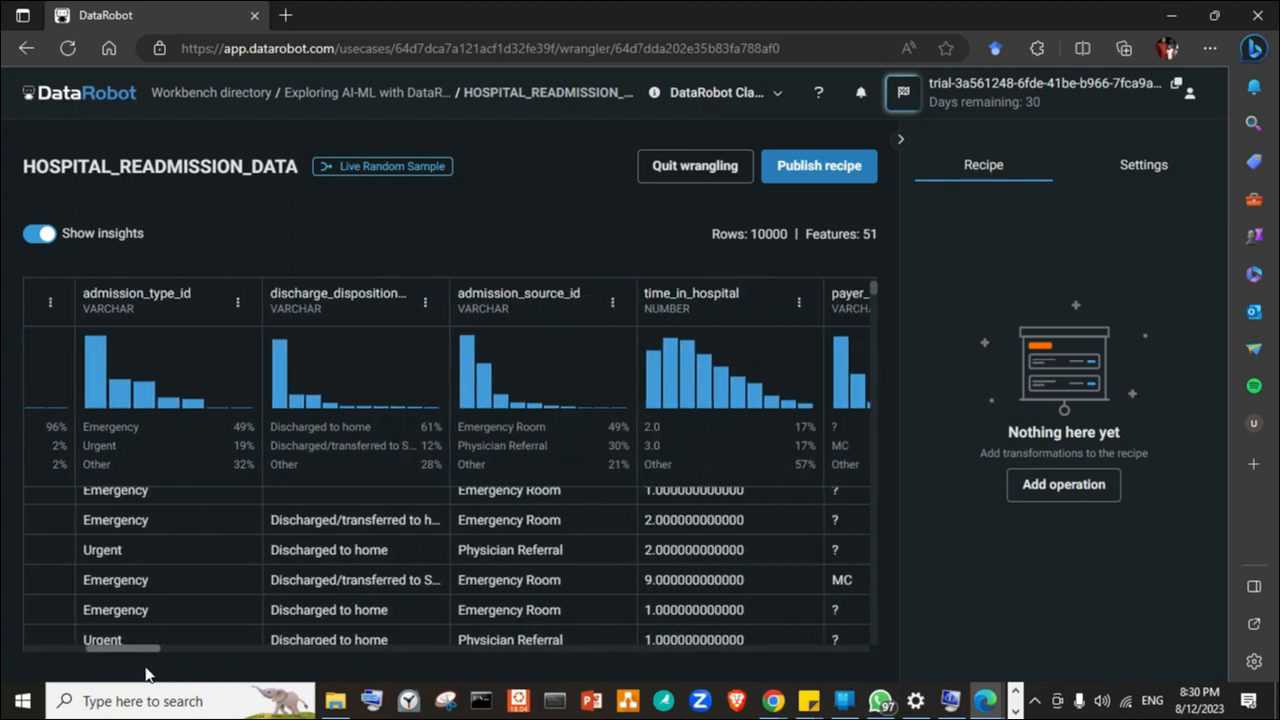
pyautogui.moveTo(146, 673); pyautogui.dragTo(171, 678)
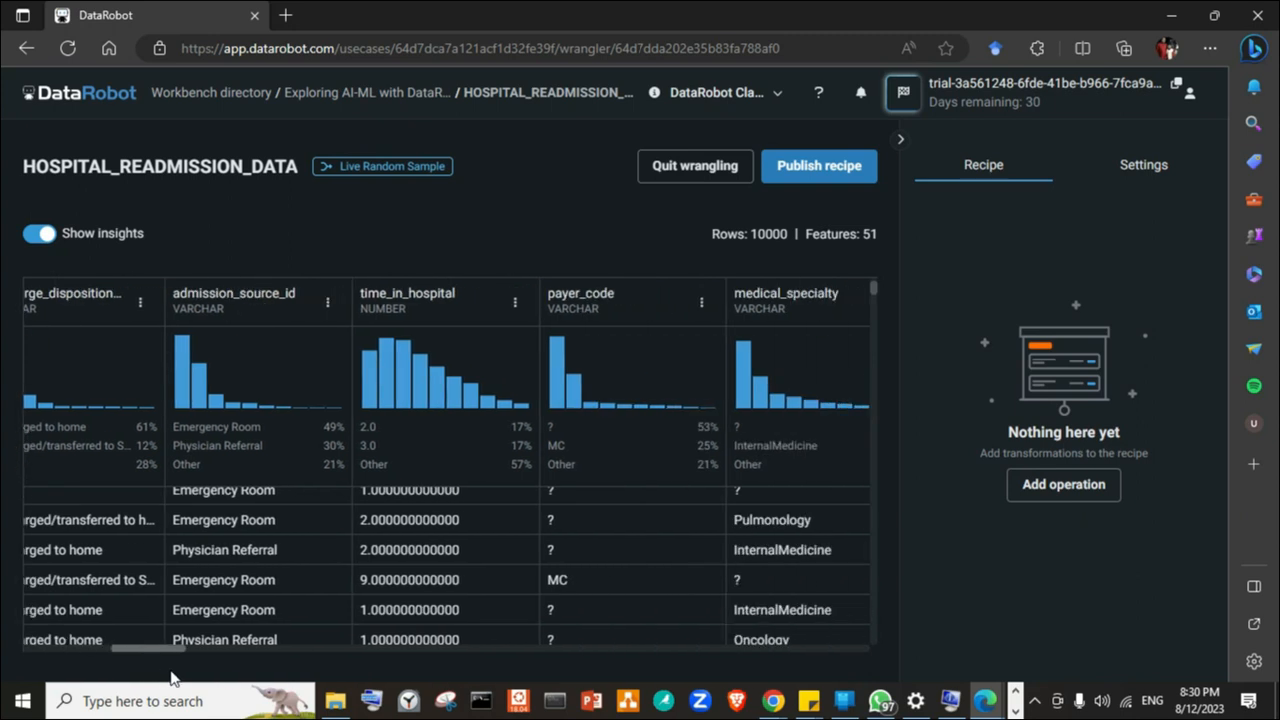
pyautogui.moveTo(171, 678); pyautogui.dragTo(413, 706)
pyautogui.moveTo(413, 648); pyautogui.dragTo(0, 630)
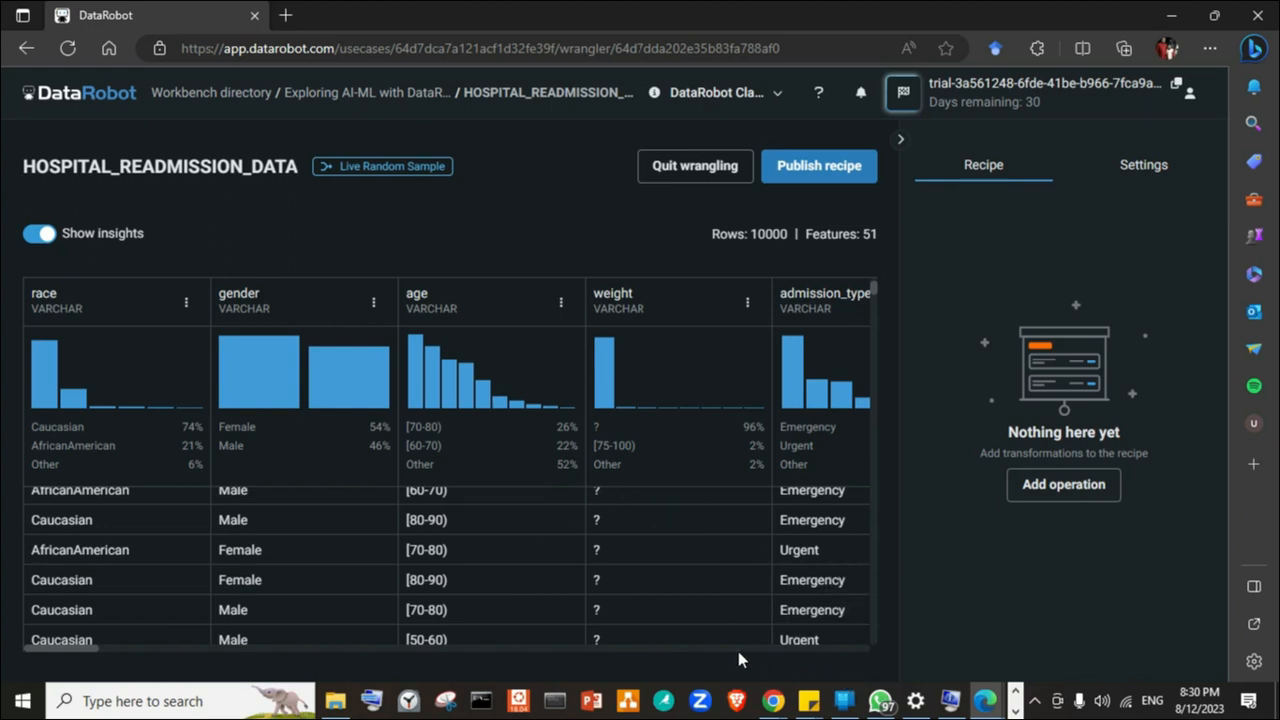
pyautogui.hscroll(5, 738, 653)
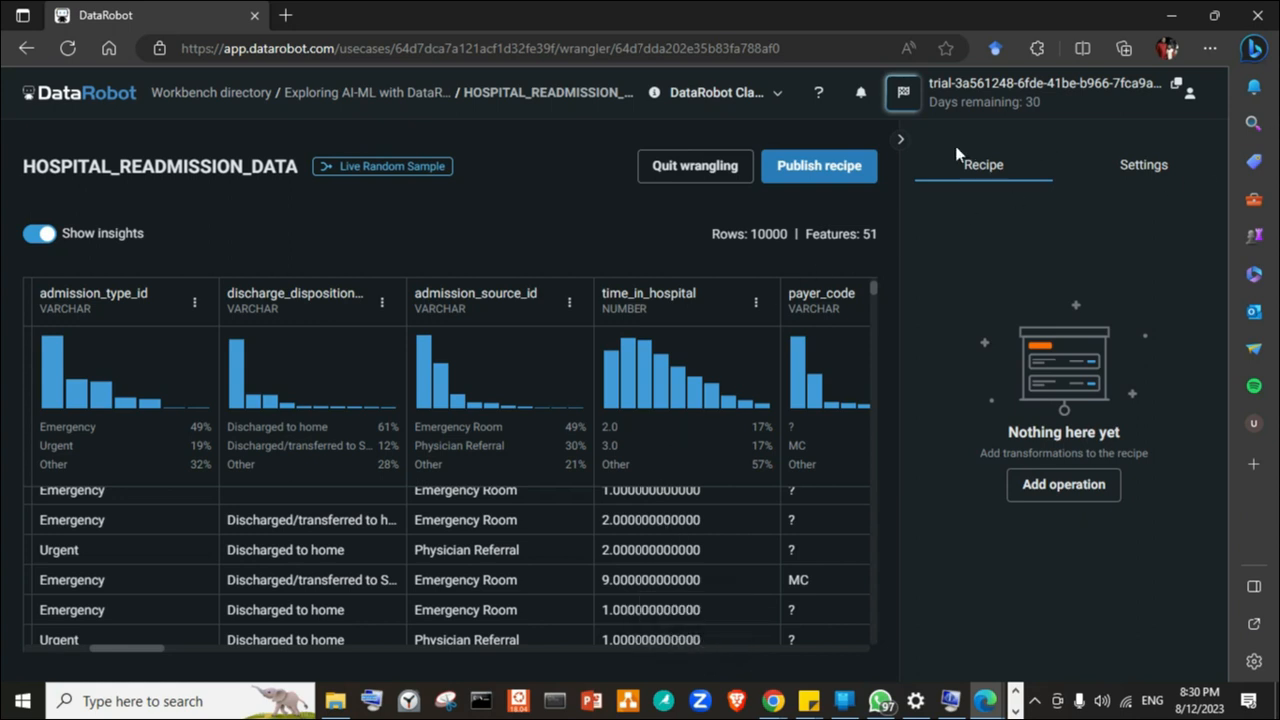
# - Publish the wrangling recipe to the Data Registry under the suggested dataset name, with automatic downsampling off
pyautogui.click(818, 176)
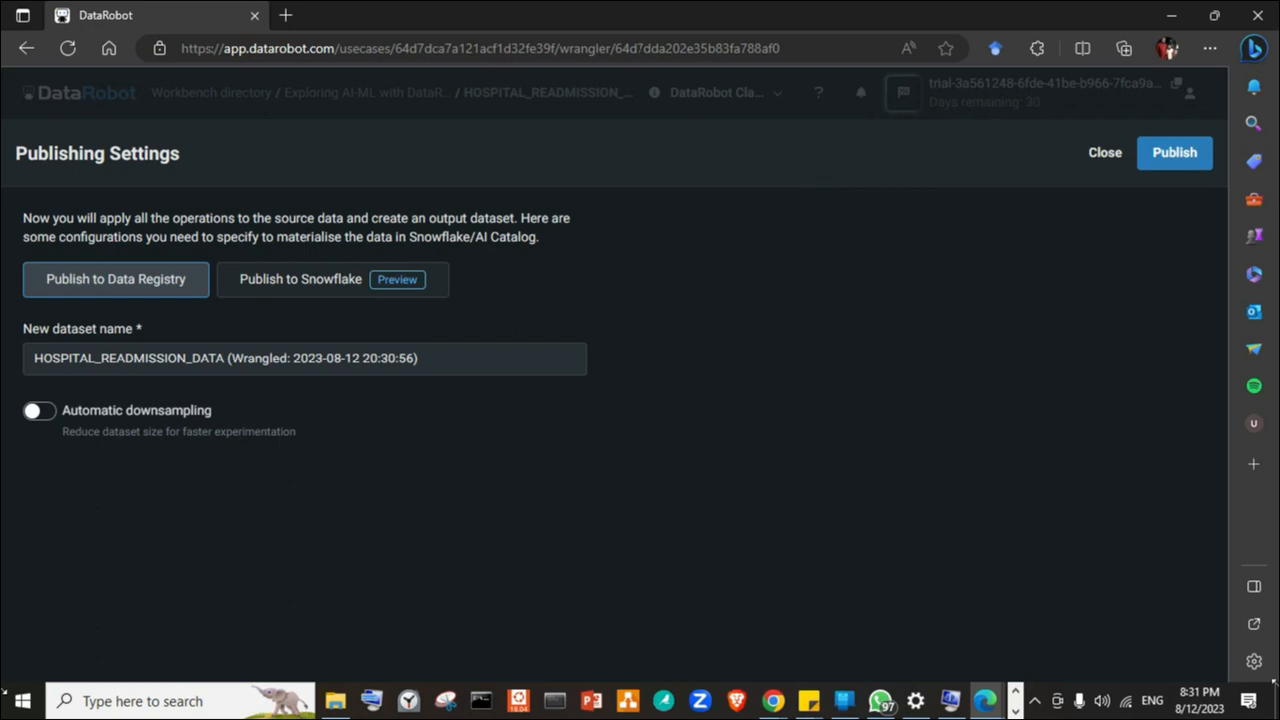
pyautogui.click(1174, 158)
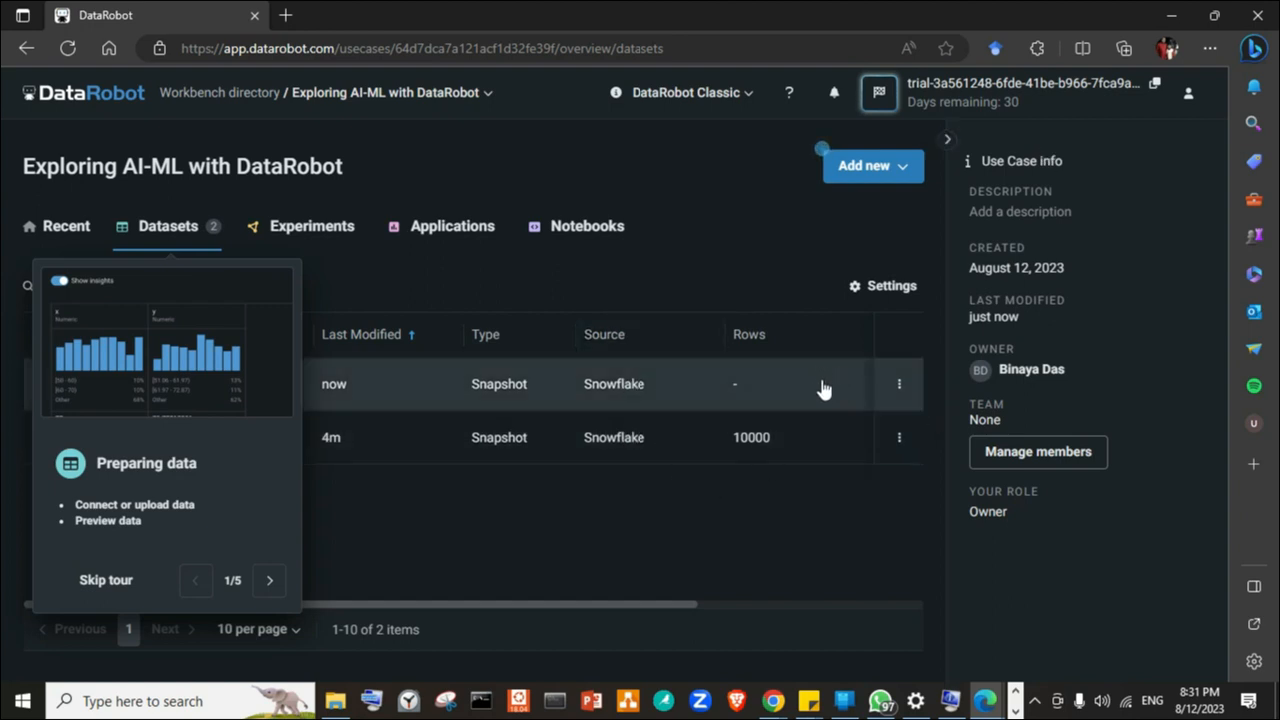
# - Explore the newly published wrangled dataset and read through its Recipe SQL query
pyautogui.click(899, 392)
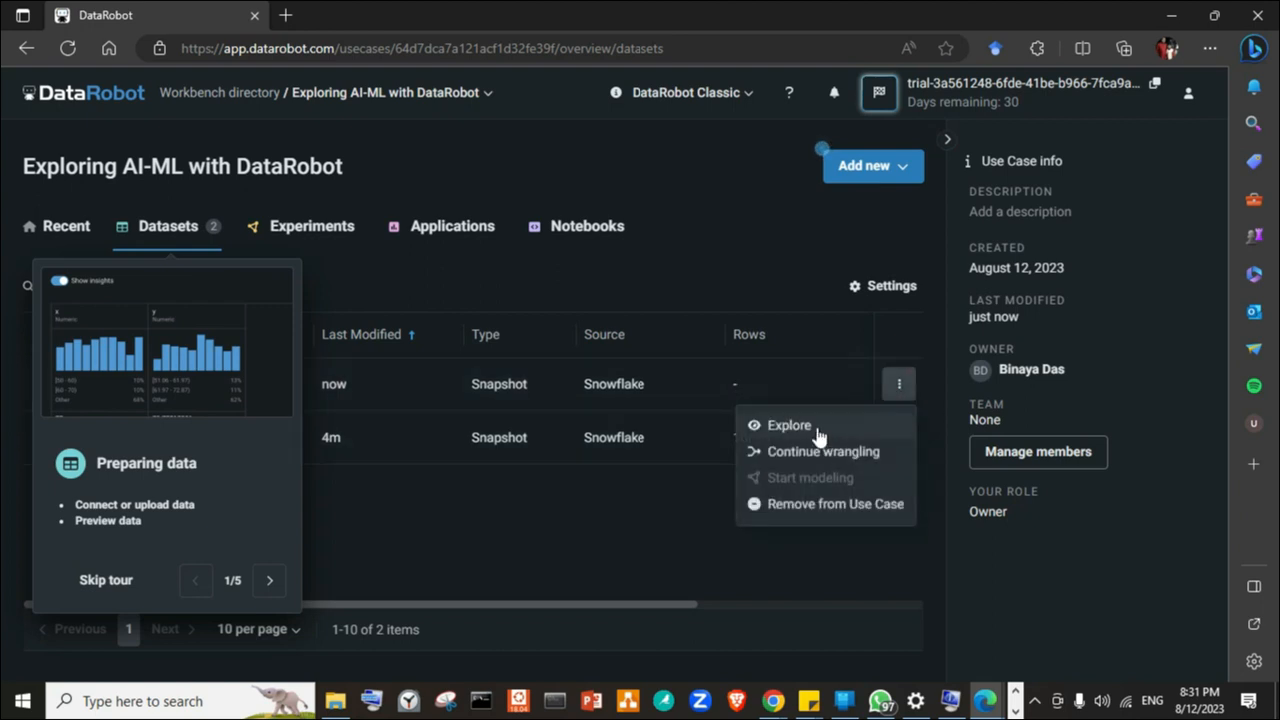
pyautogui.click(815, 428)
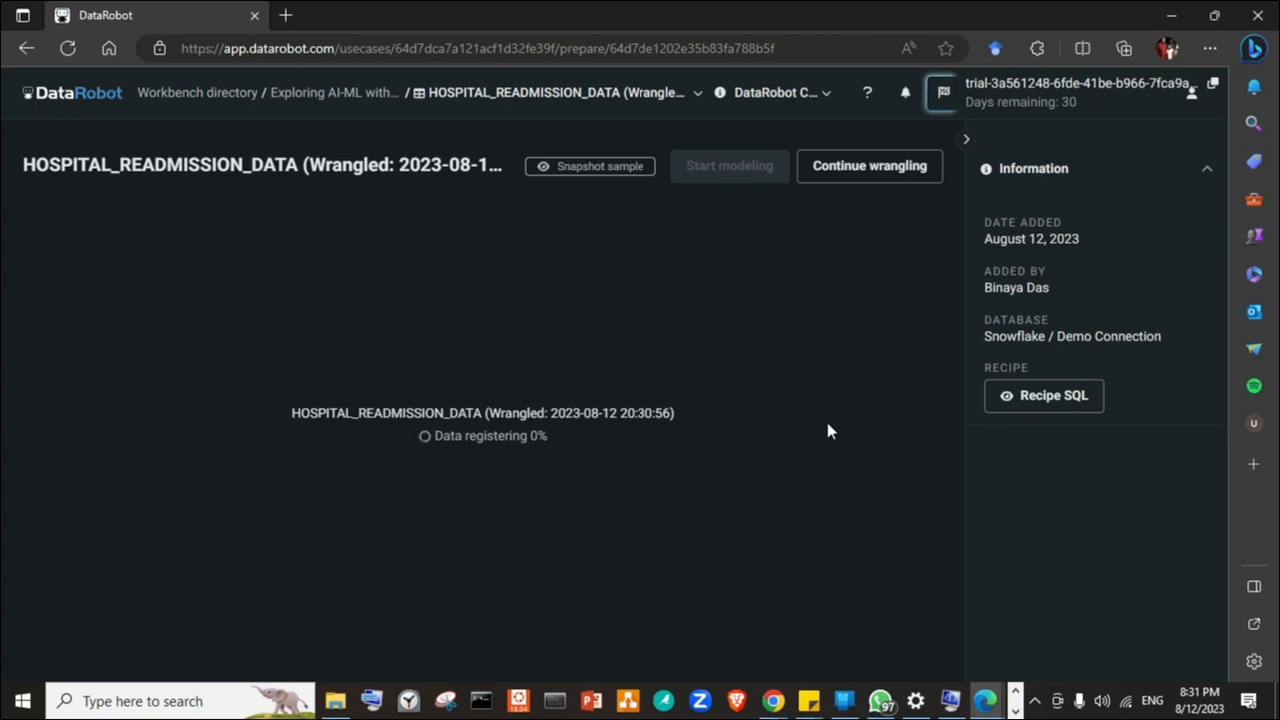
pyautogui.click(1039, 400)
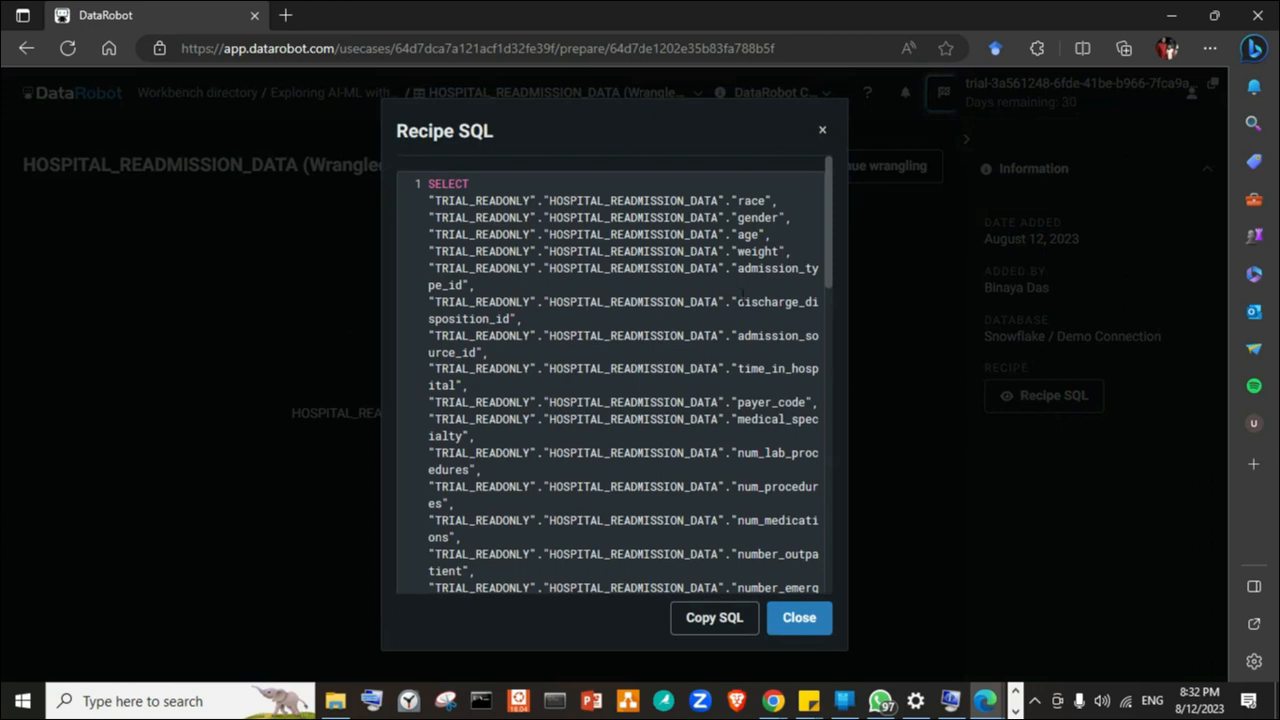
pyautogui.scroll(-3, 672, 270)
pyautogui.scroll(3, 672, 271)
pyautogui.scroll(-5, 671, 271)
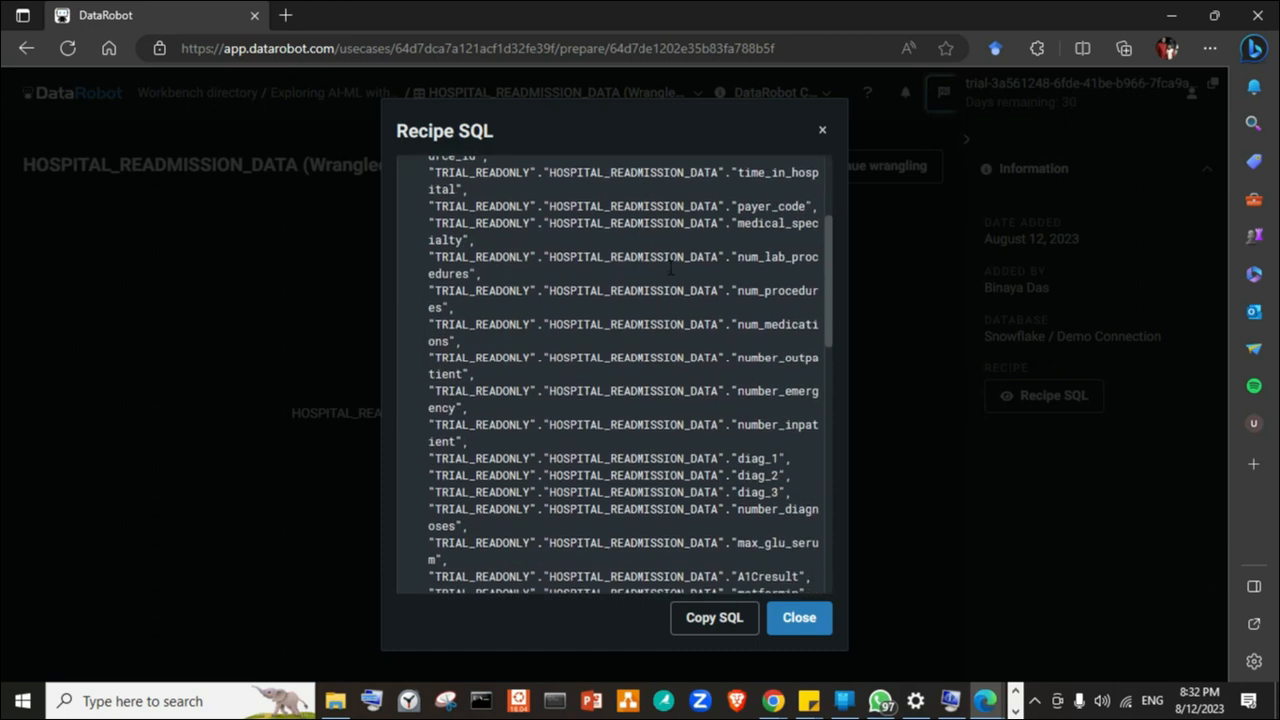
pyautogui.scroll(-10, 671, 268)
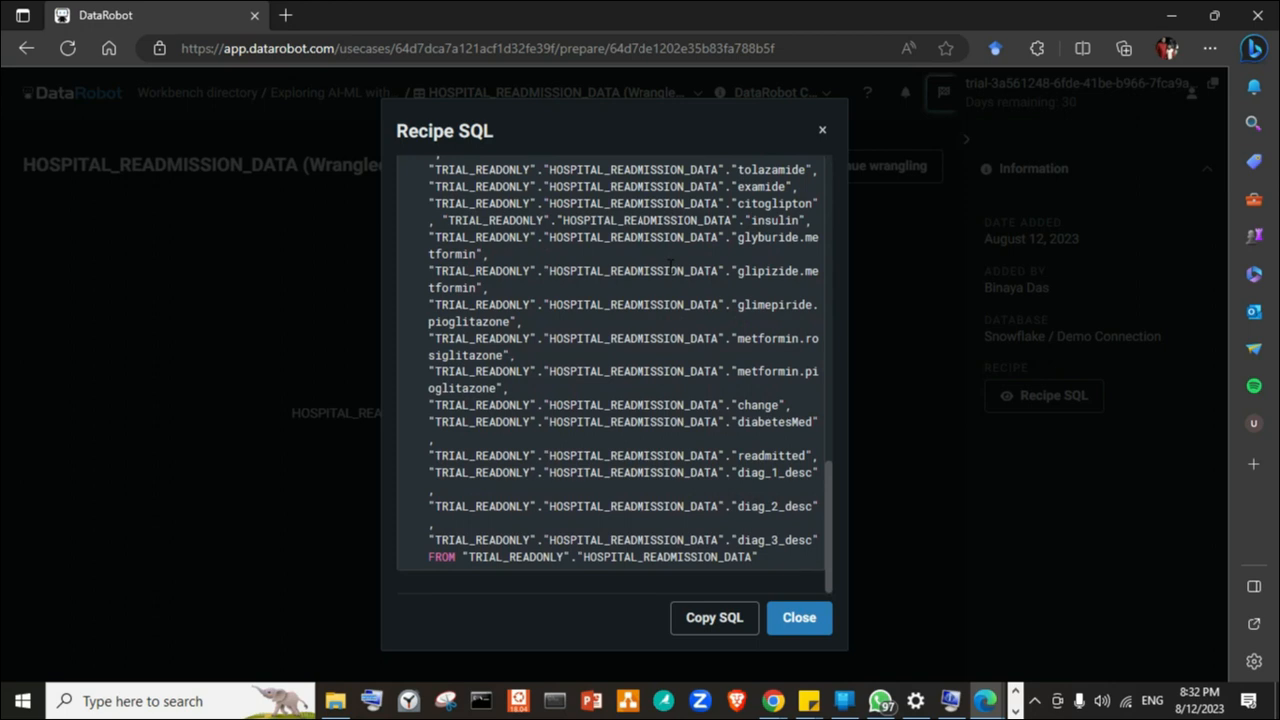
pyautogui.scroll(10, 671, 265)
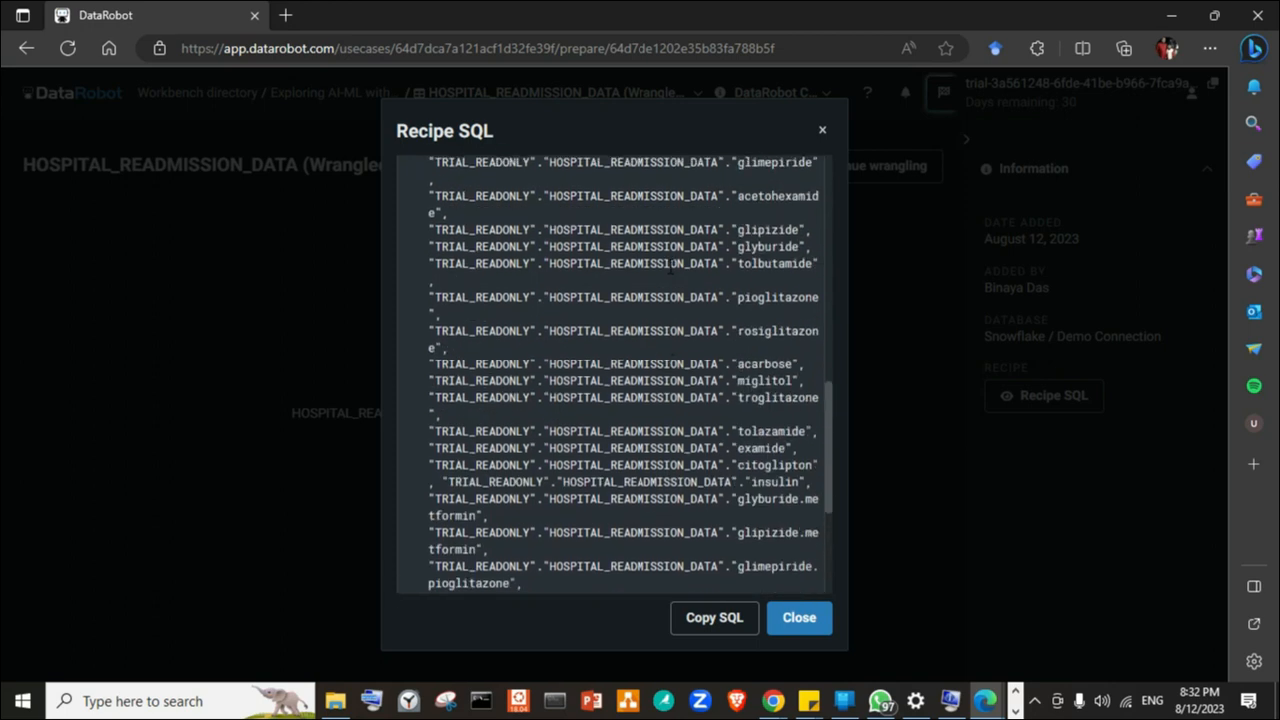
# - Finish reading the Recipe SQL, close it, and set up a new modeling experiment from the wrangled HOSPITAL_READMISSION_DATA dataset
pyautogui.scroll(3, 671, 266)
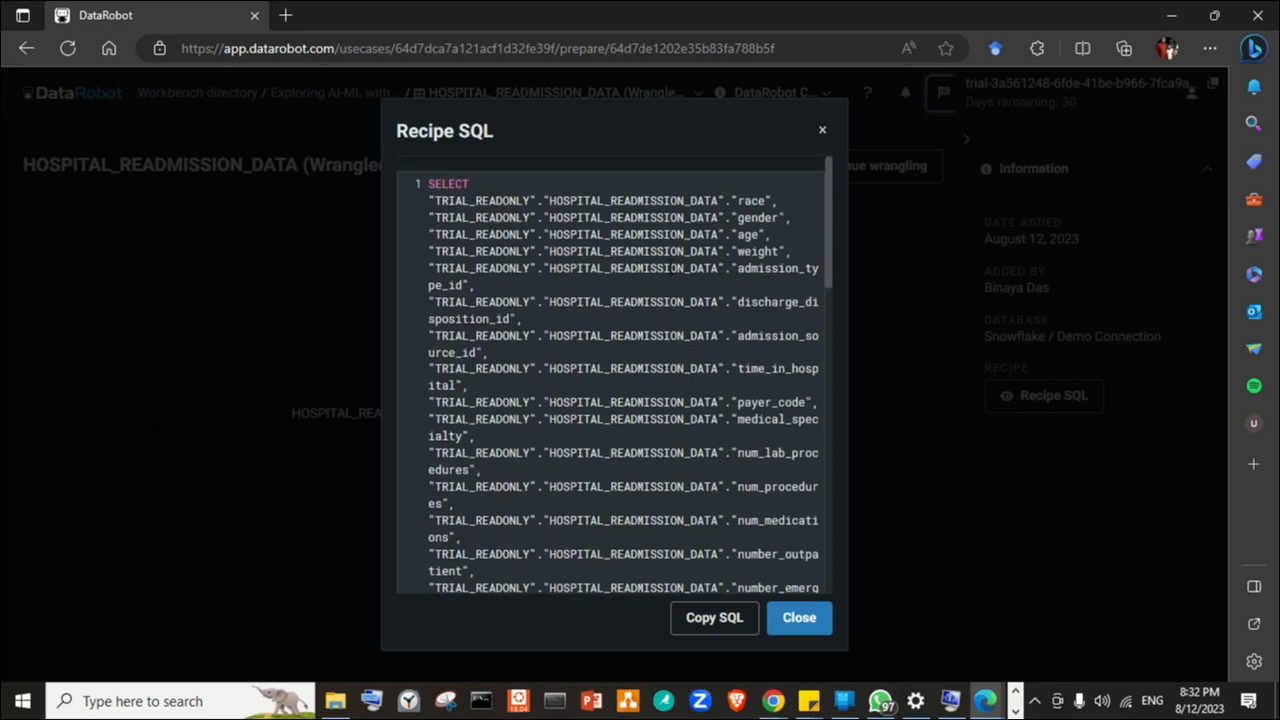
pyautogui.click(798, 619)
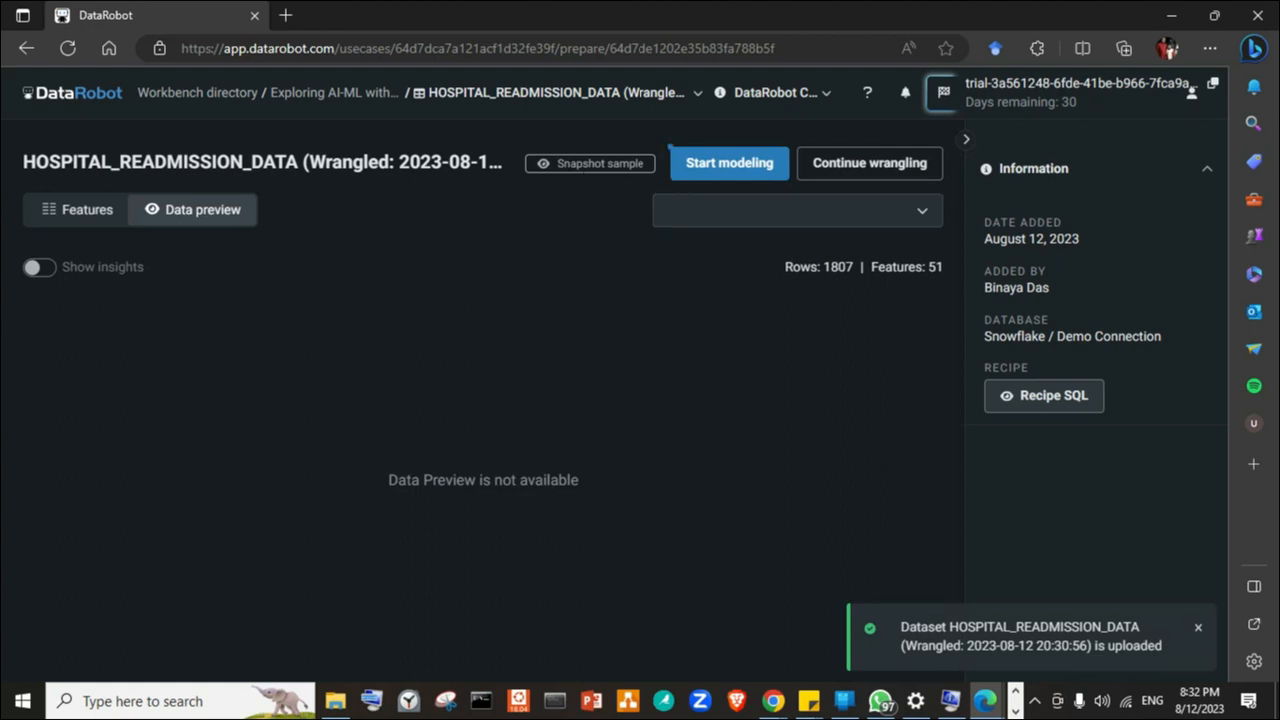
pyautogui.click(760, 176)
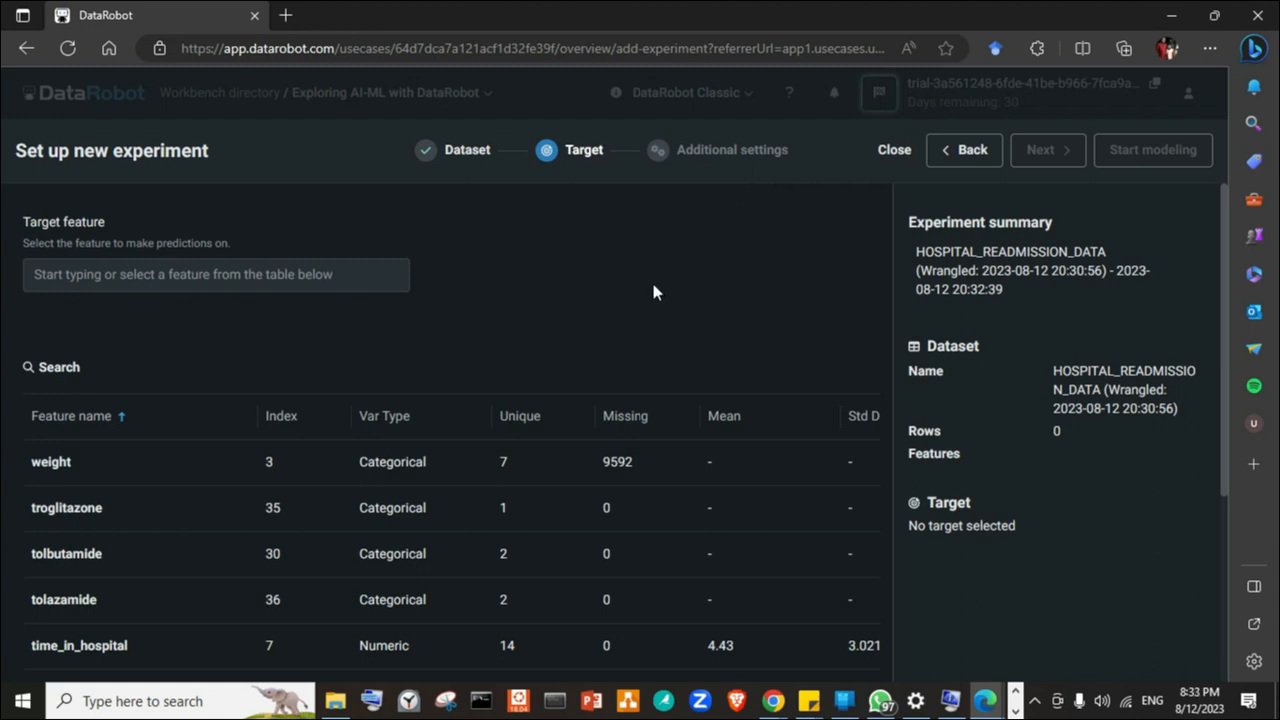
# - Look through the available features and set readmitted as the experiment's target feature
pyautogui.scroll(-1, 447, 356)
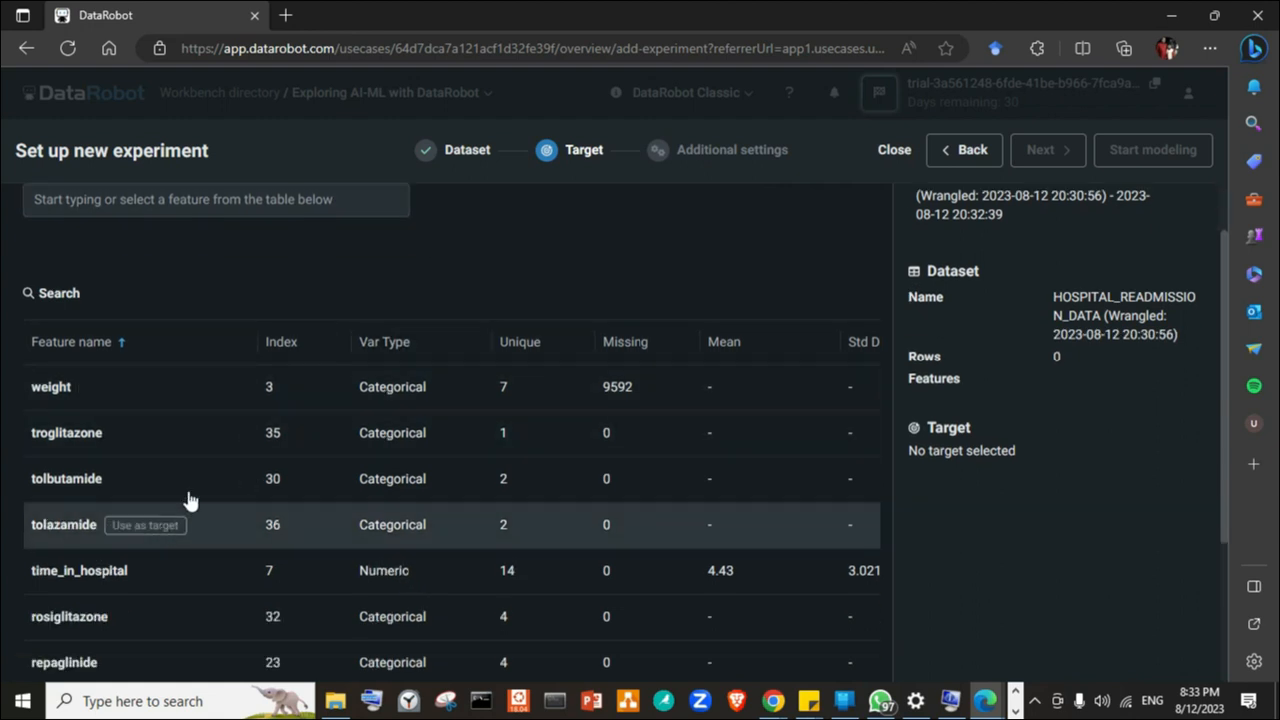
pyautogui.scroll(-3, 200, 480)
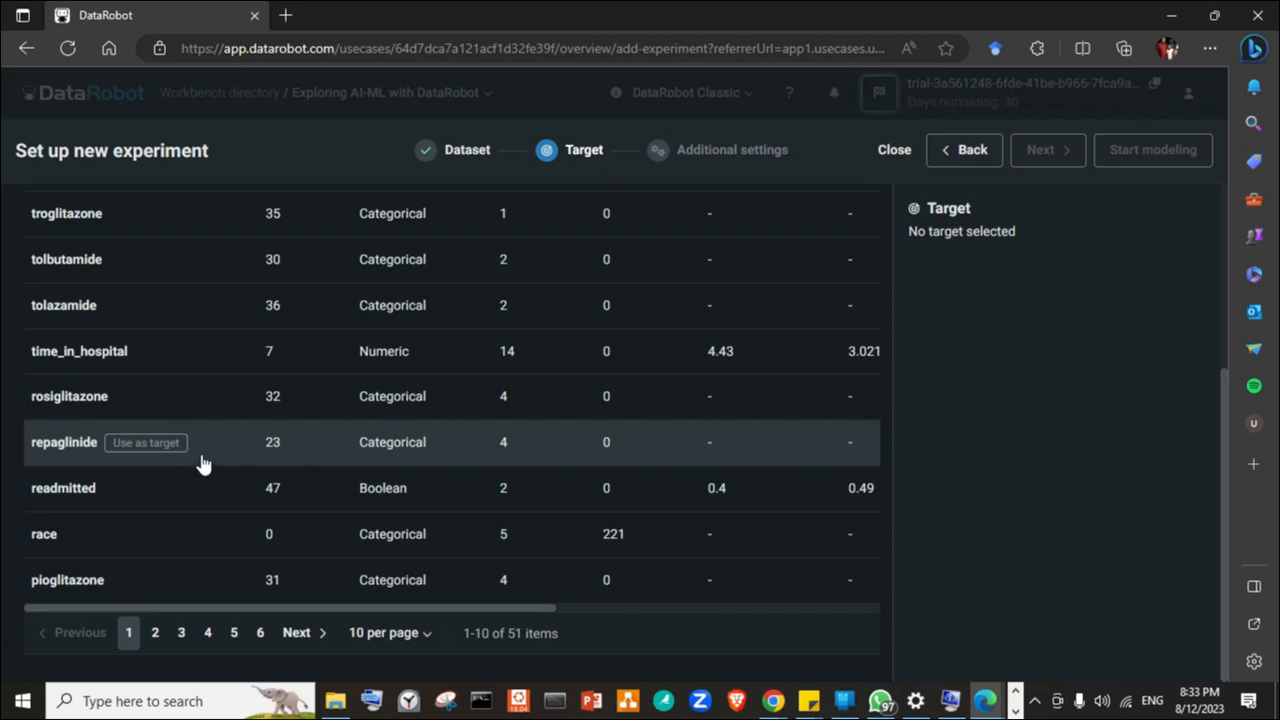
pyautogui.scroll(4, 200, 460)
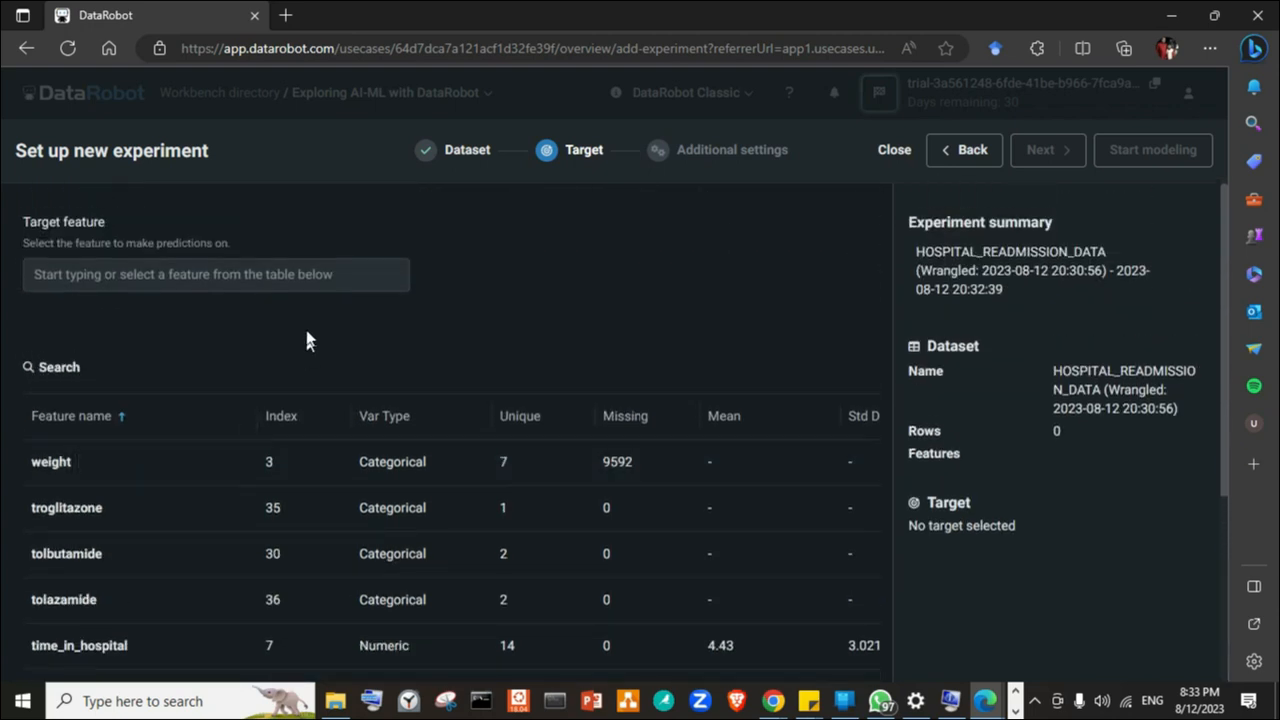
pyautogui.click(234, 276)
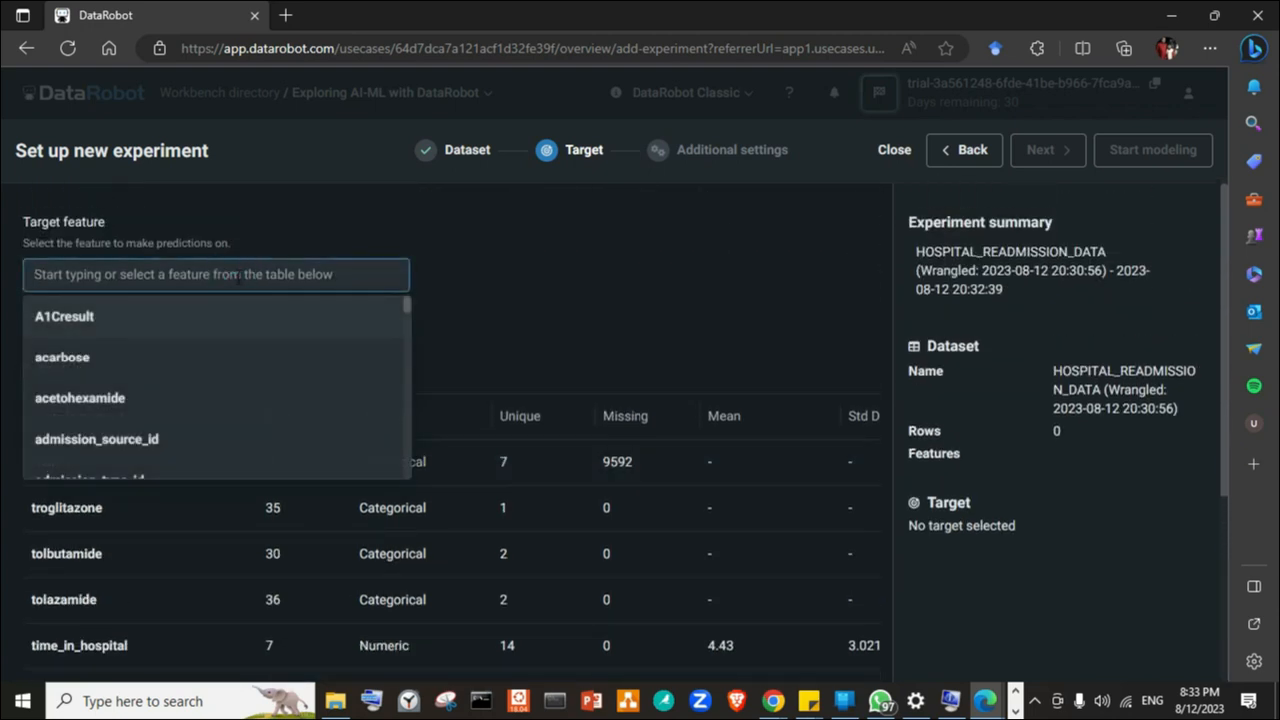
pyautogui.write('re')
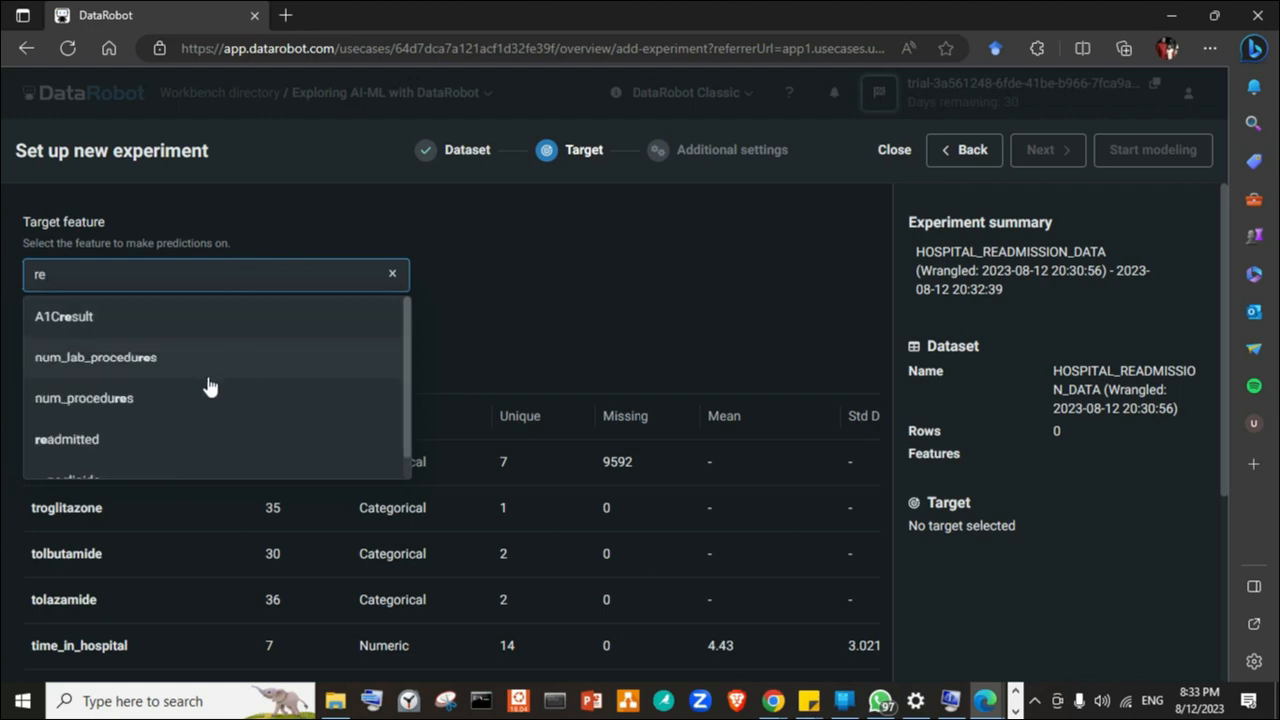
pyautogui.scroll(-1, 163, 440)
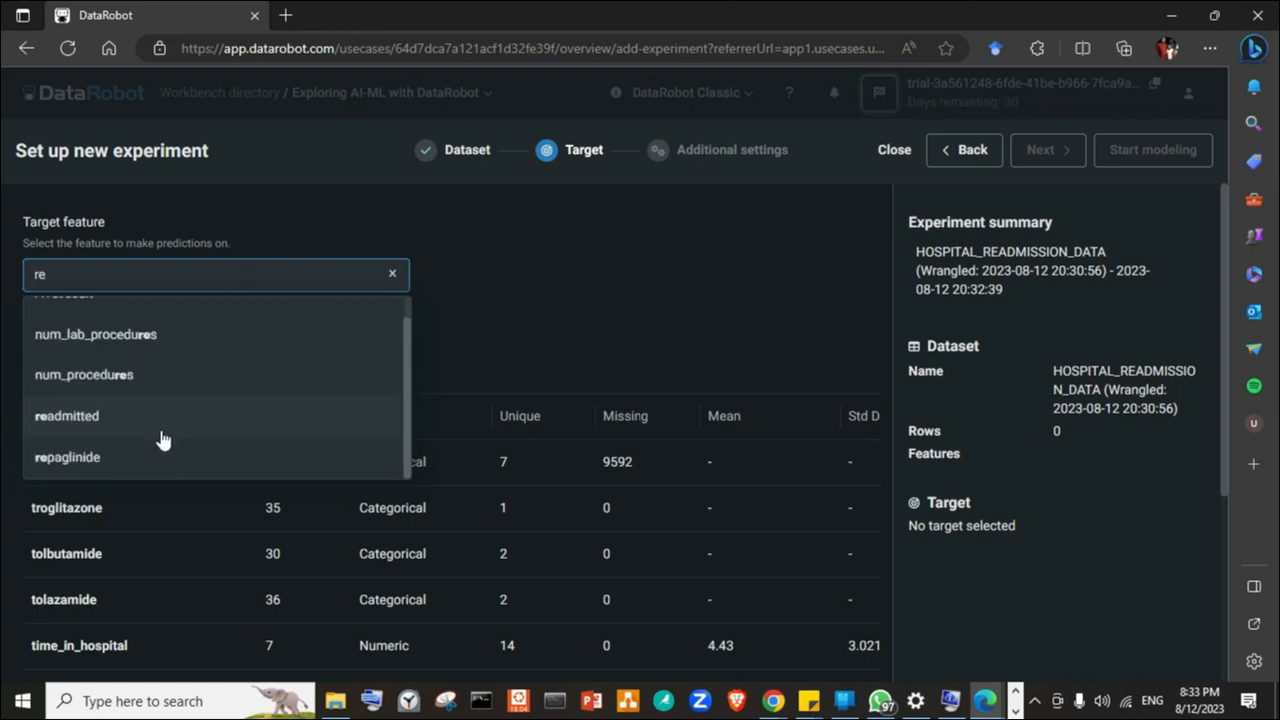
pyautogui.click(142, 419)
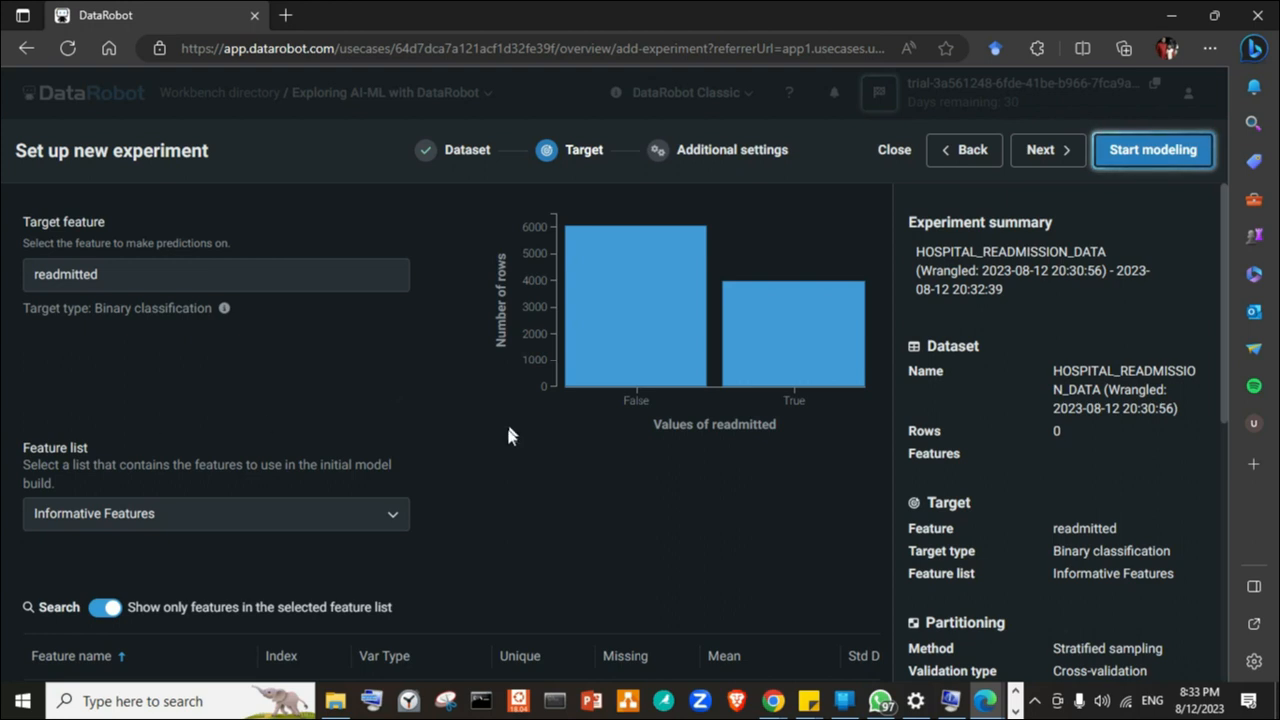
# - Review the target distribution, the Informative Features list and the target and partitioning details in the experiment summary
pyautogui.scroll(-2, 506, 441)
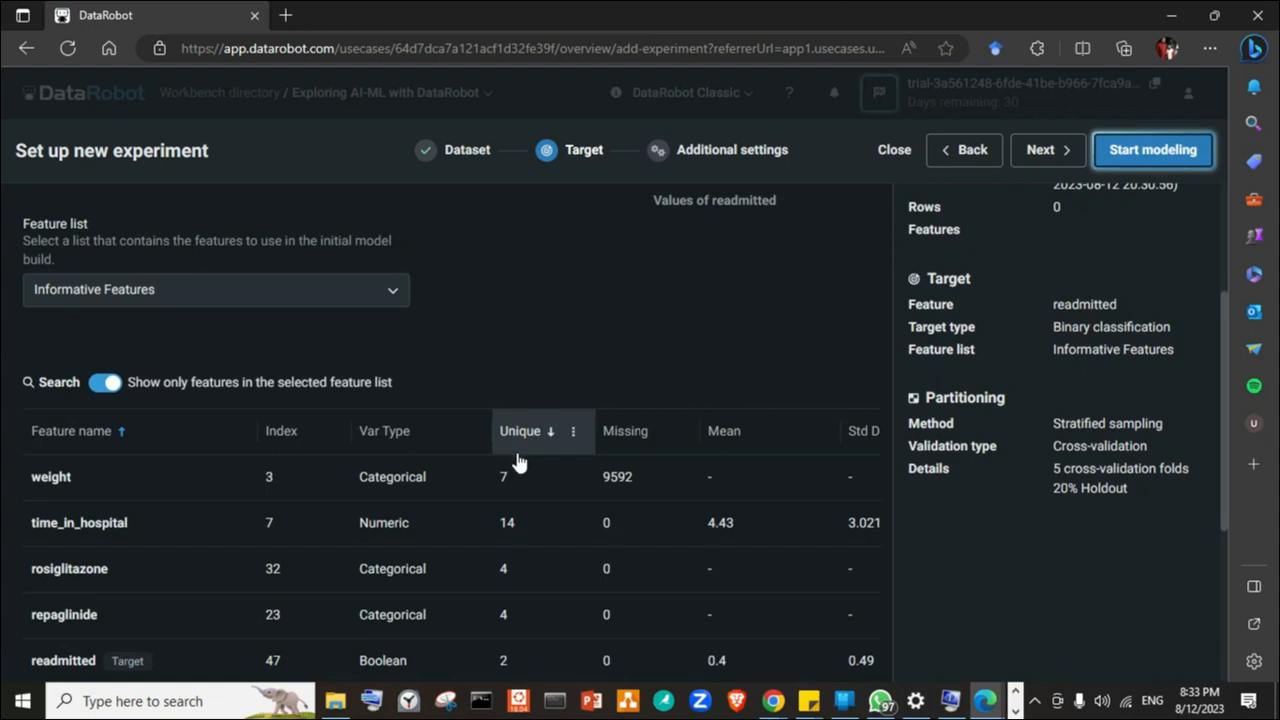
pyautogui.scroll(1, 528, 465)
pyautogui.scroll(1, 530, 463)
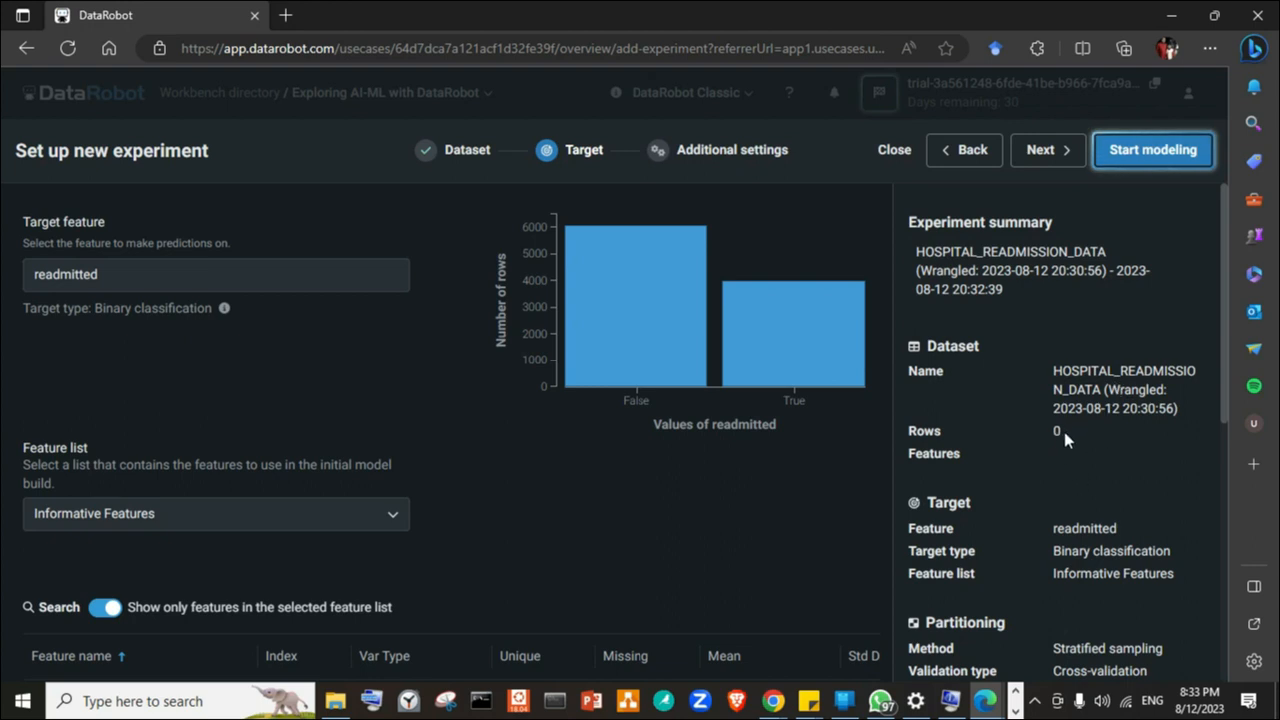
pyautogui.scroll(-3, 1068, 433)
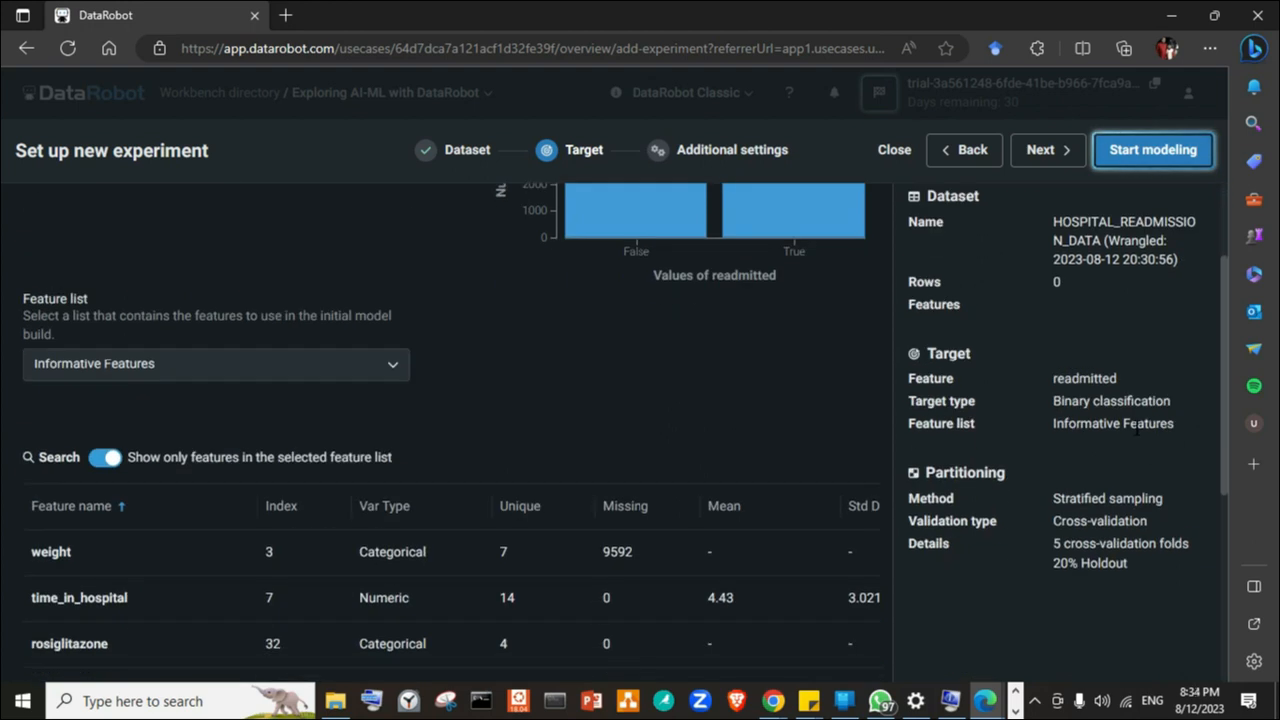
pyautogui.scroll(-1, 1136, 426)
pyautogui.scroll(-1, 1135, 425)
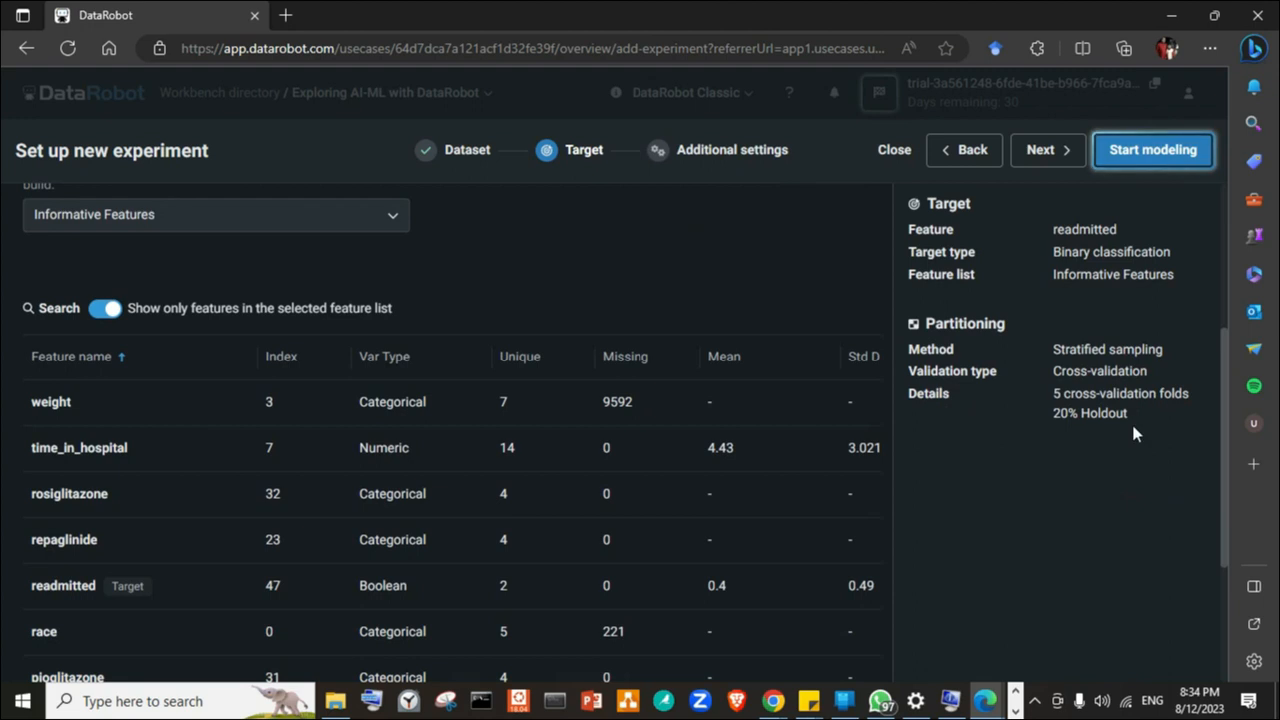
pyautogui.scroll(3, 1131, 421)
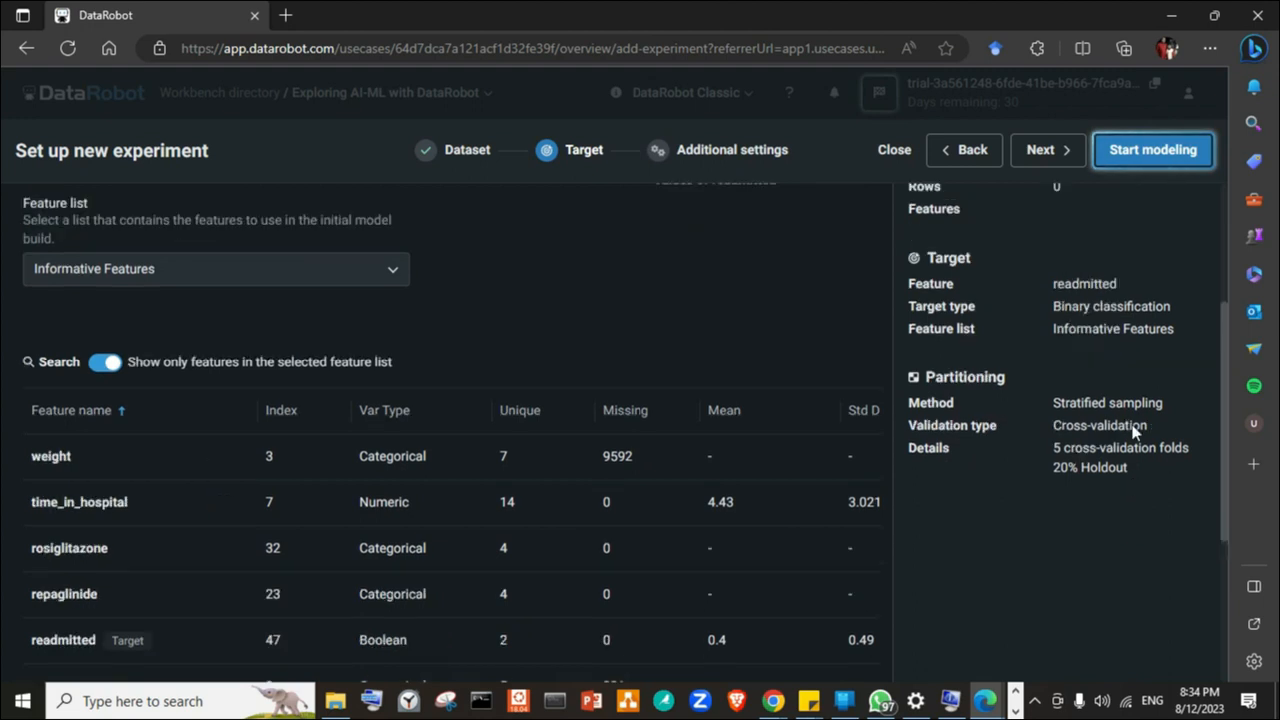
pyautogui.scroll(-5, 1130, 420)
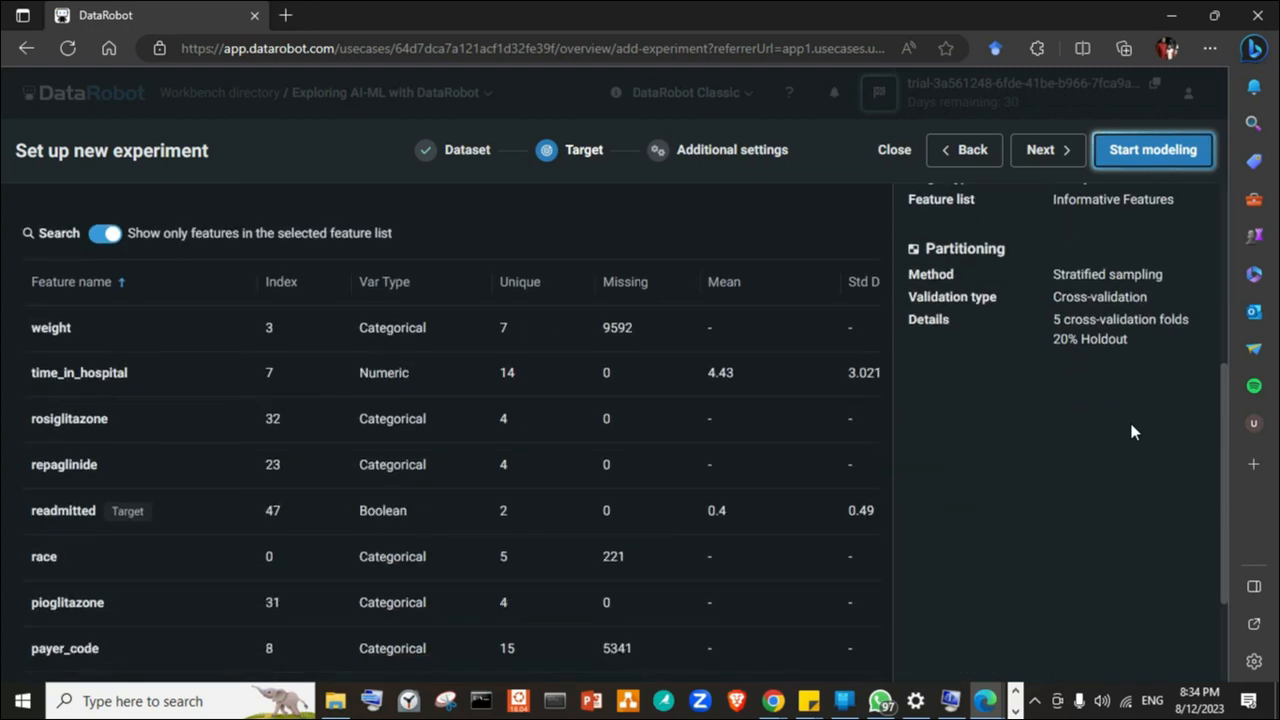
pyautogui.scroll(5, 1129, 419)
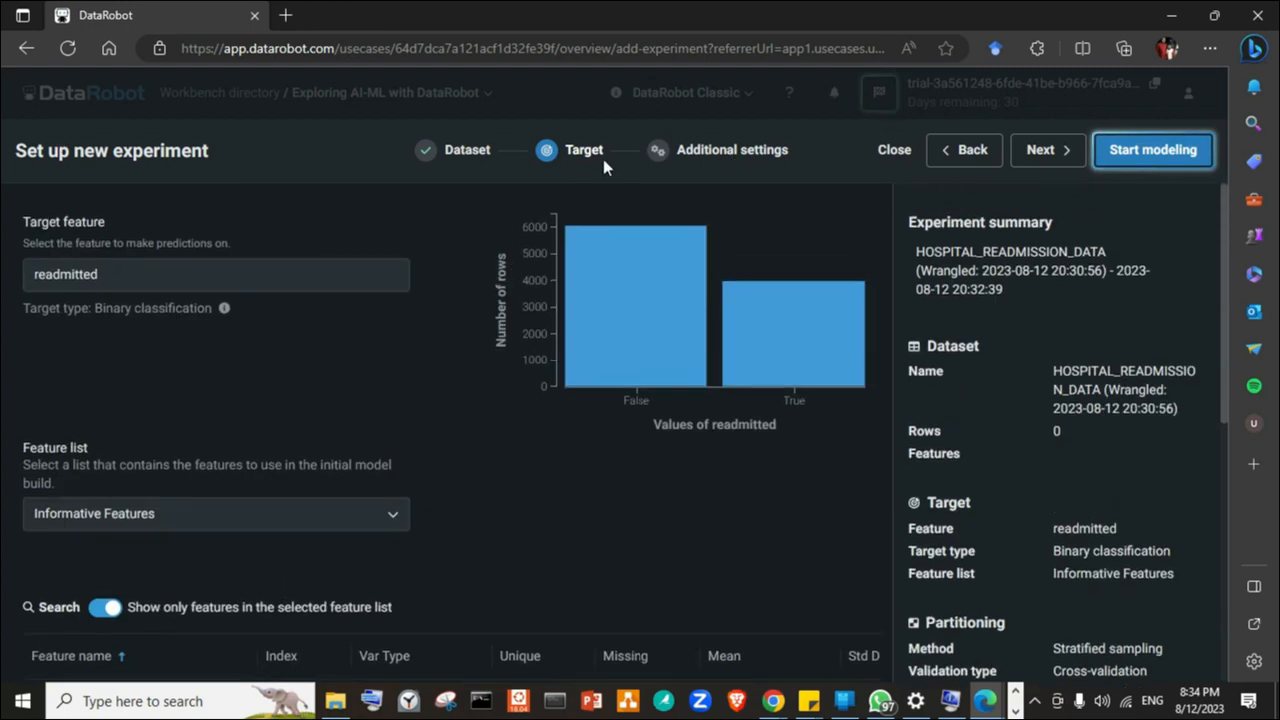
# - Check the additional partitioning settings and start modeling with stratified sampling, cross-validation with 5 folds and a 20 percent holdout
pyautogui.click(713, 156)
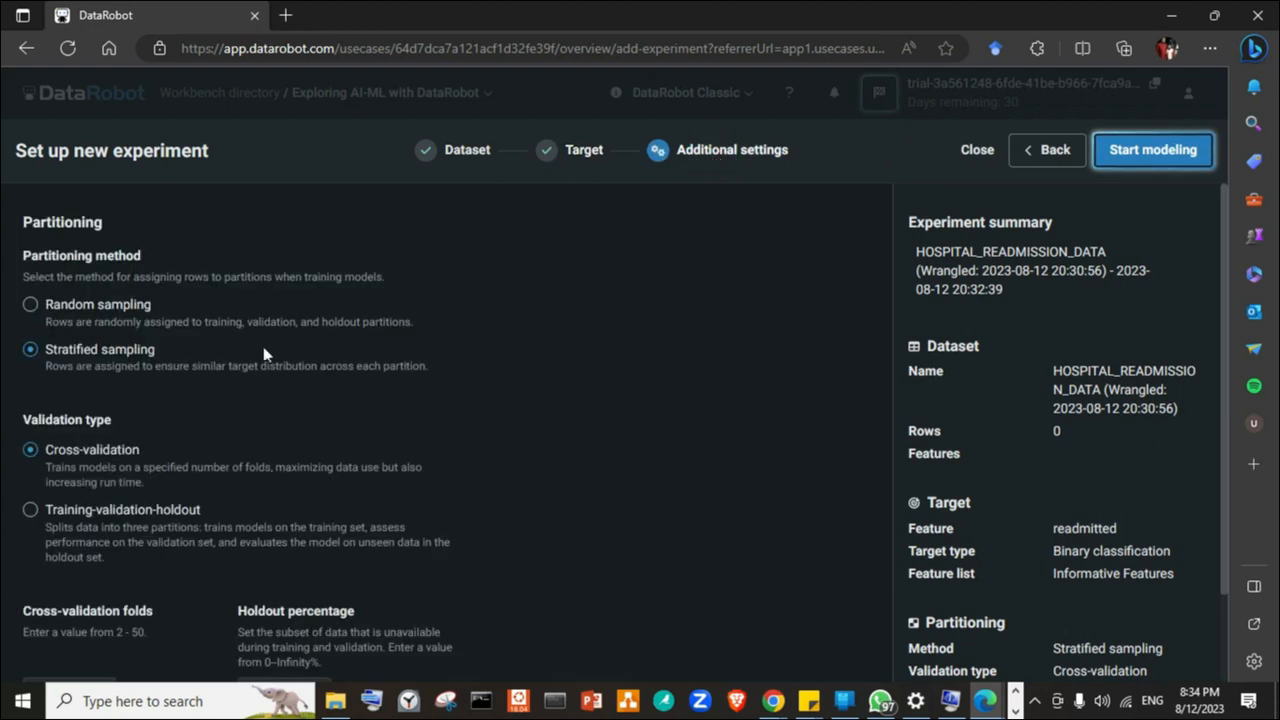
pyautogui.scroll(-1, 367, 343)
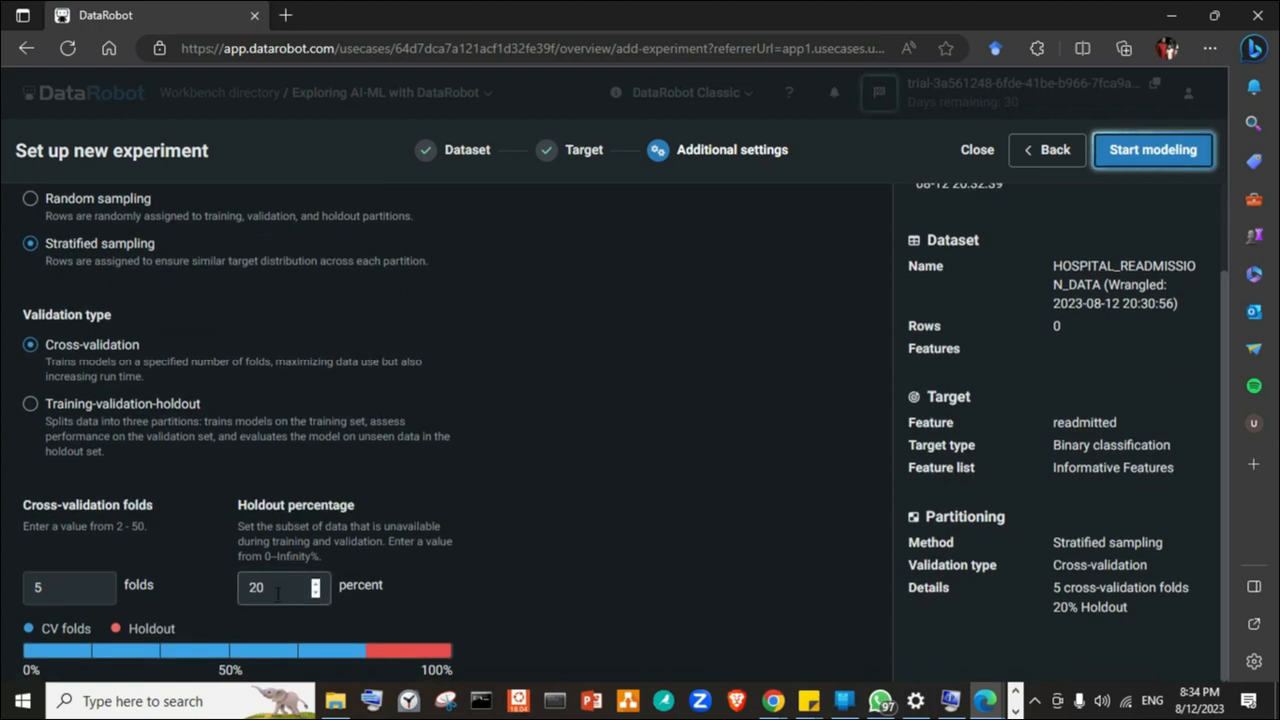
pyautogui.click(1167, 152)
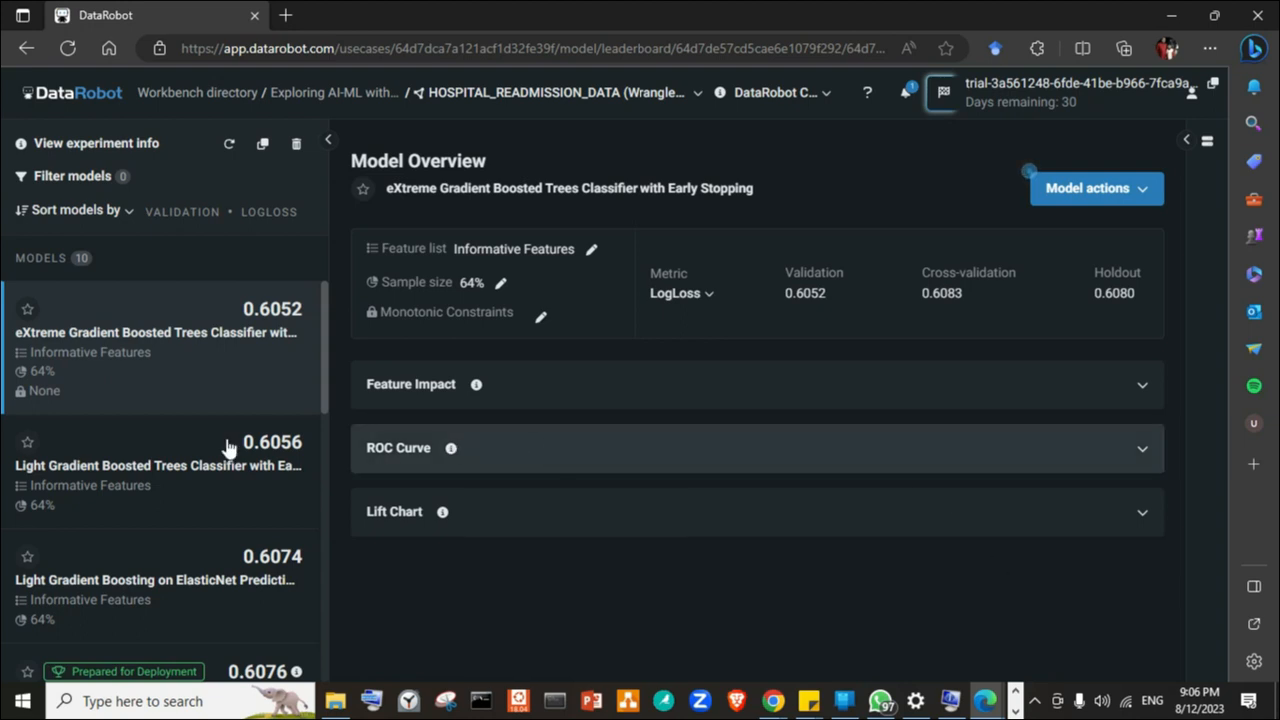
# - Look through the experiment's model leaderboard and compare the trained models by their validation LogLoss scores
pyautogui.scroll(-10, 182, 444)
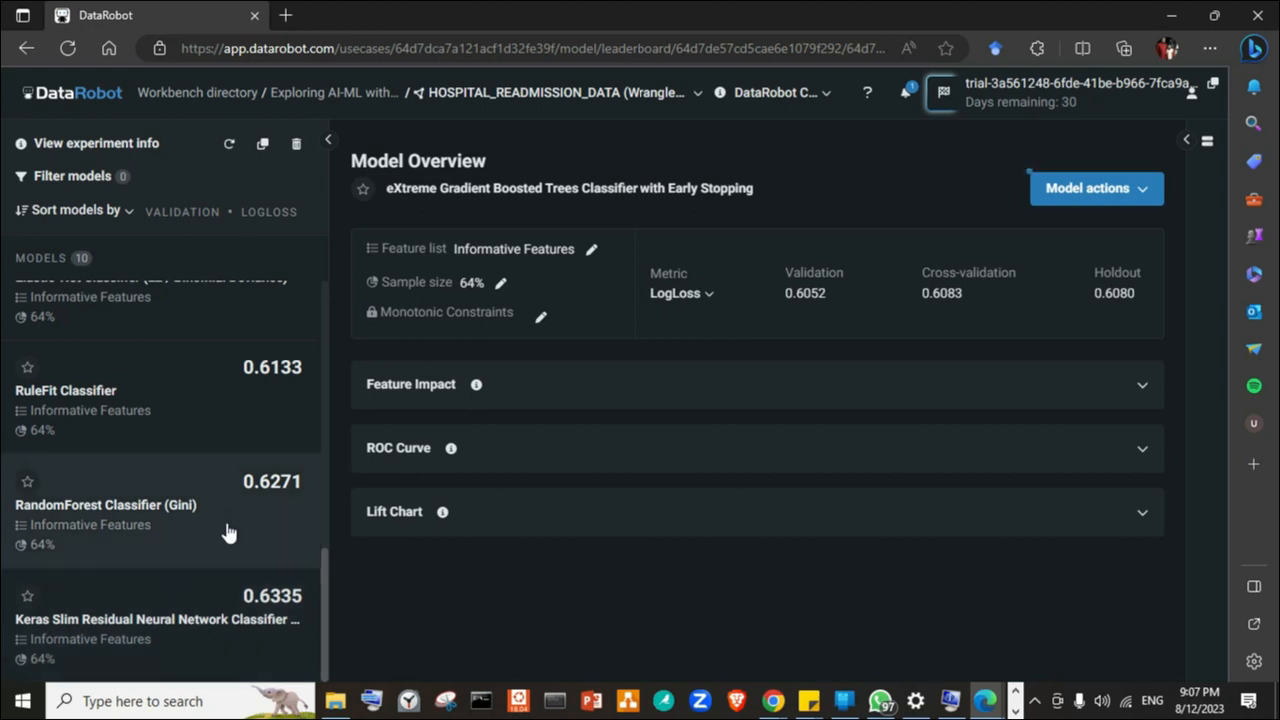
pyautogui.scroll(1, 228, 533)
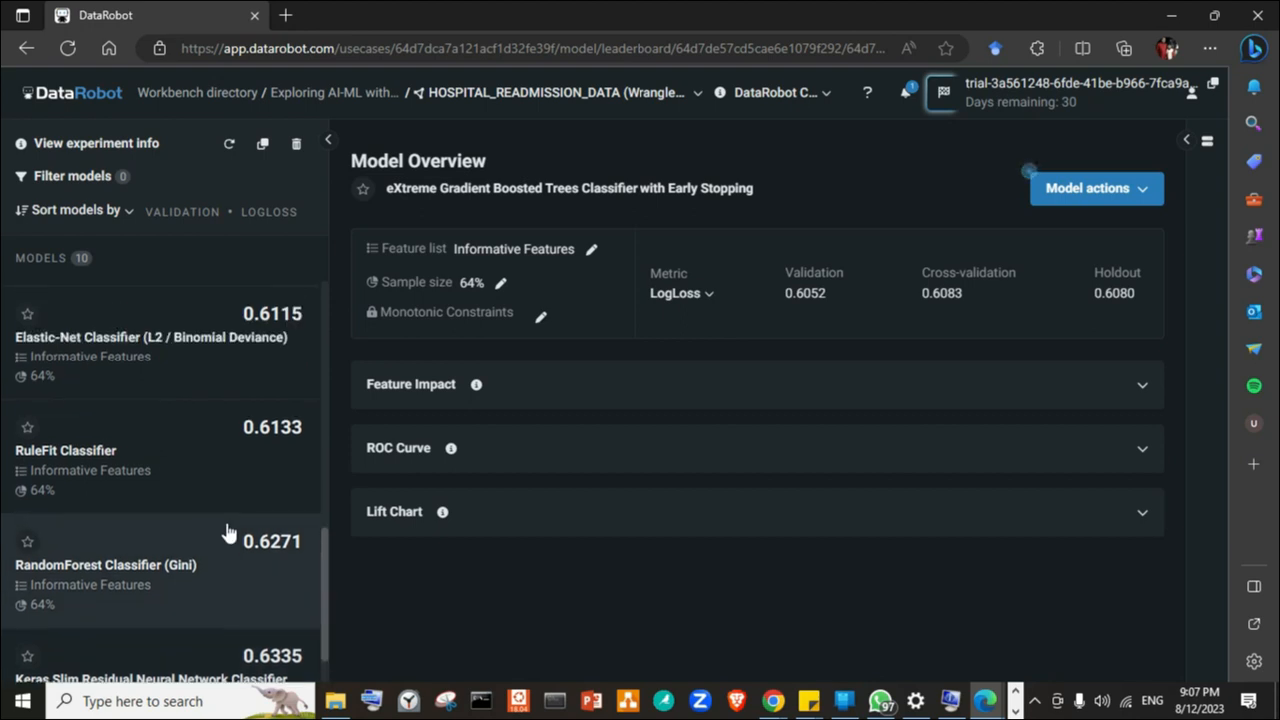
pyautogui.scroll(1, 228, 533)
pyautogui.scroll(2, 228, 533)
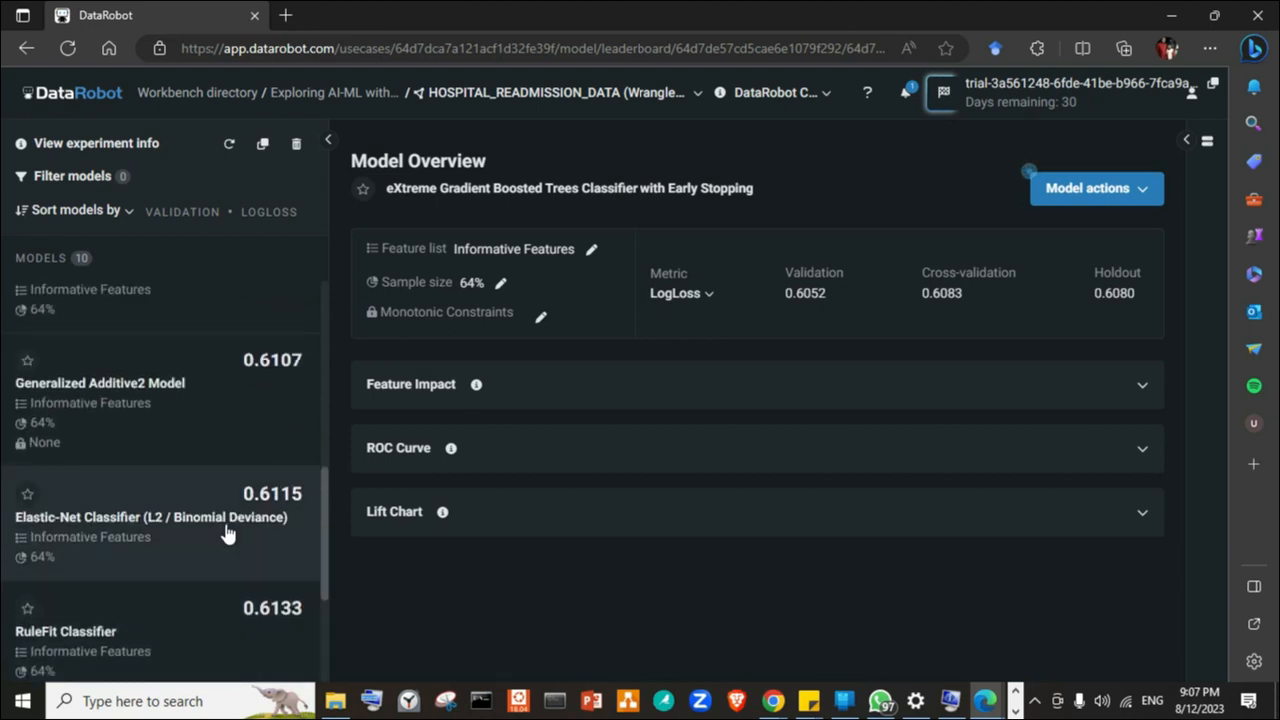
pyautogui.scroll(1, 228, 533)
pyautogui.scroll(2, 228, 533)
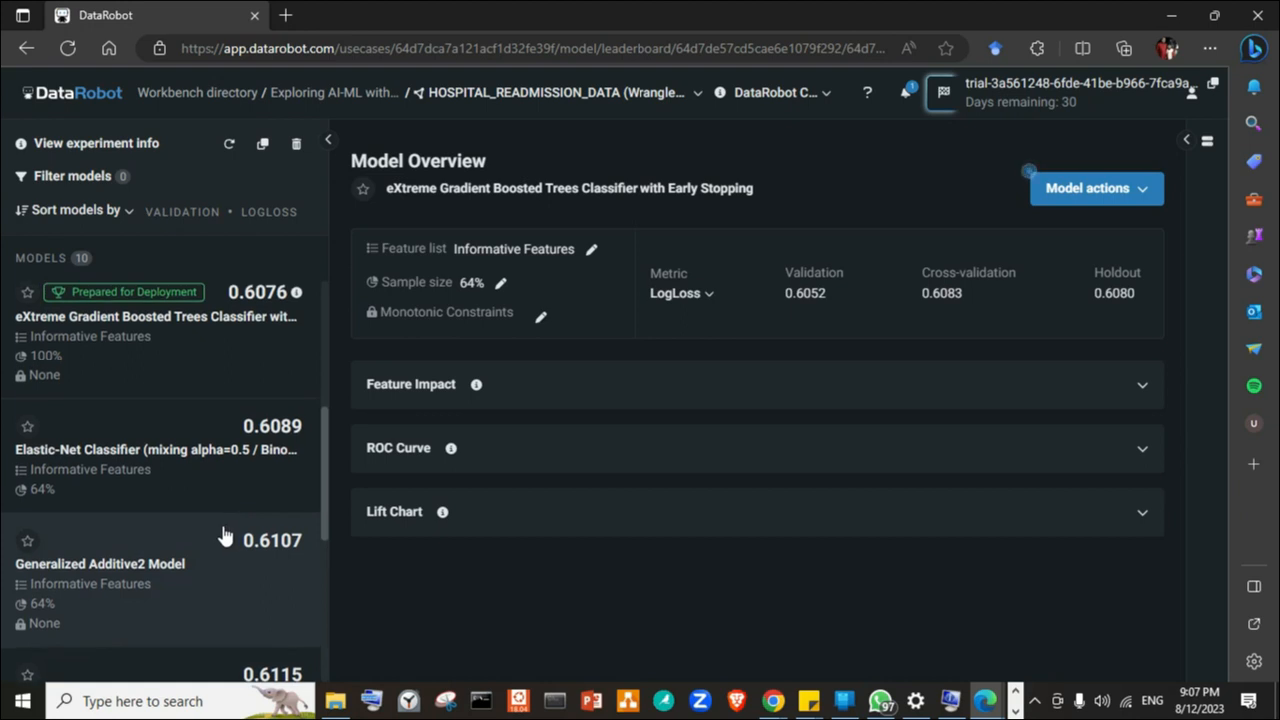
pyautogui.scroll(2, 224, 537)
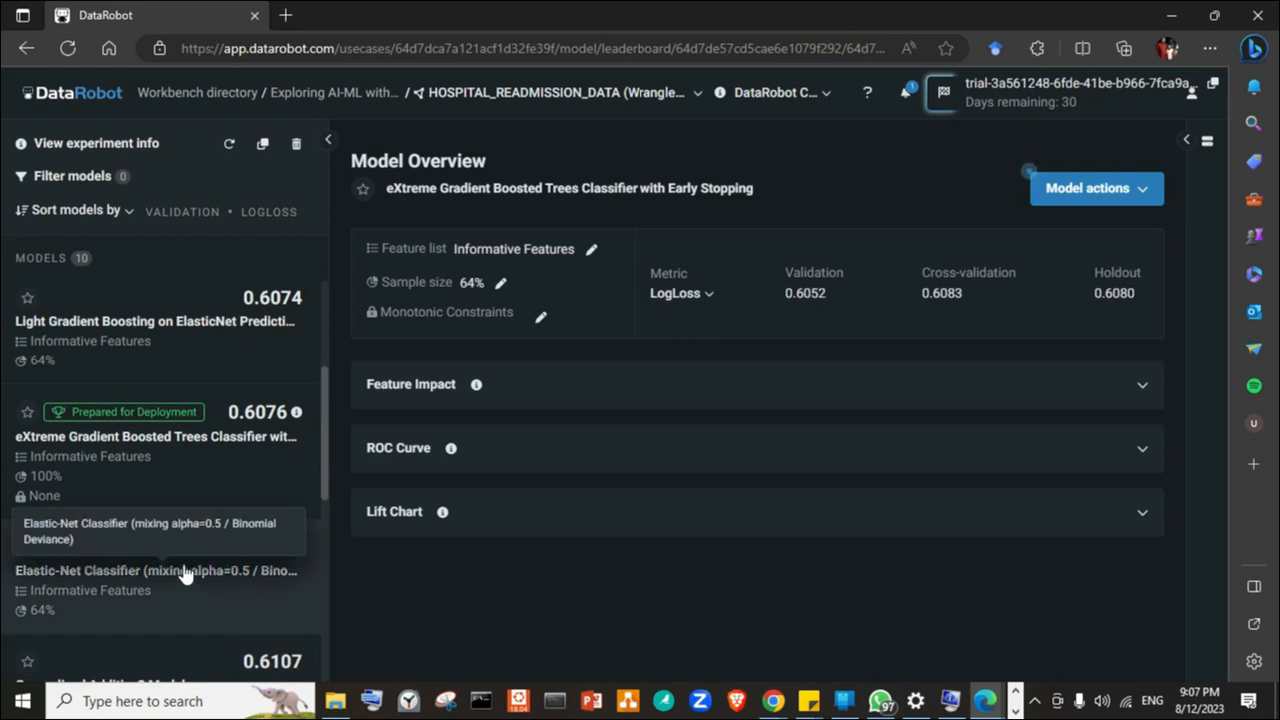
pyautogui.scroll(2, 185, 573)
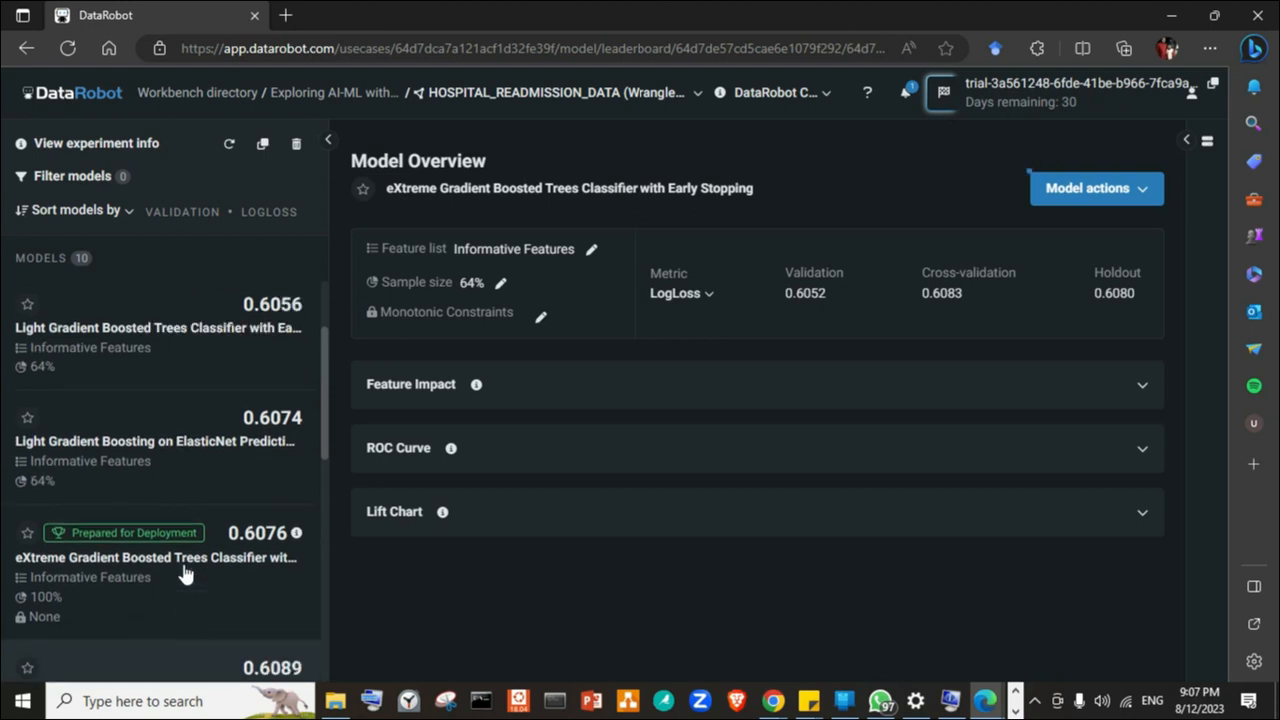
pyautogui.scroll(2, 185, 573)
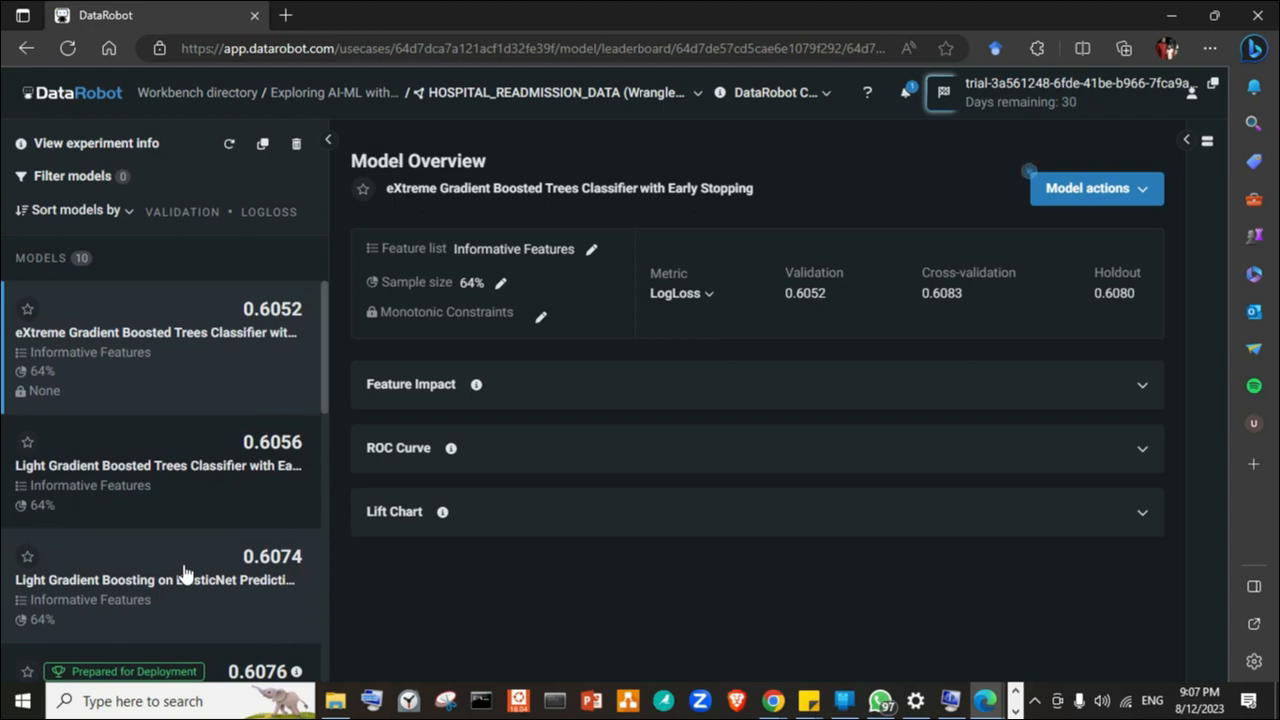
pyautogui.scroll(-2, 185, 573)
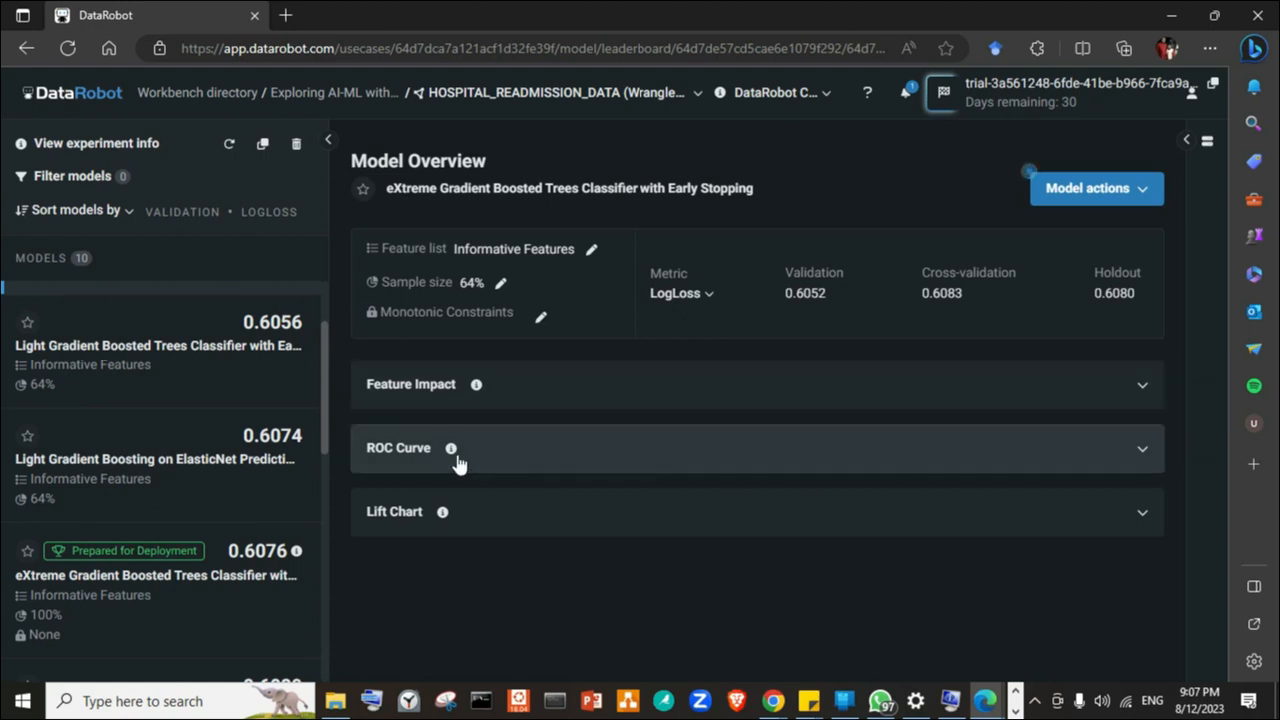
# - Examine the ROC Curve with its confusion matrix and the Lift Chart of the eXtreme Gradient Boosted Trees Classifier, dismissing the onboarding messages
pyautogui.click(455, 463)
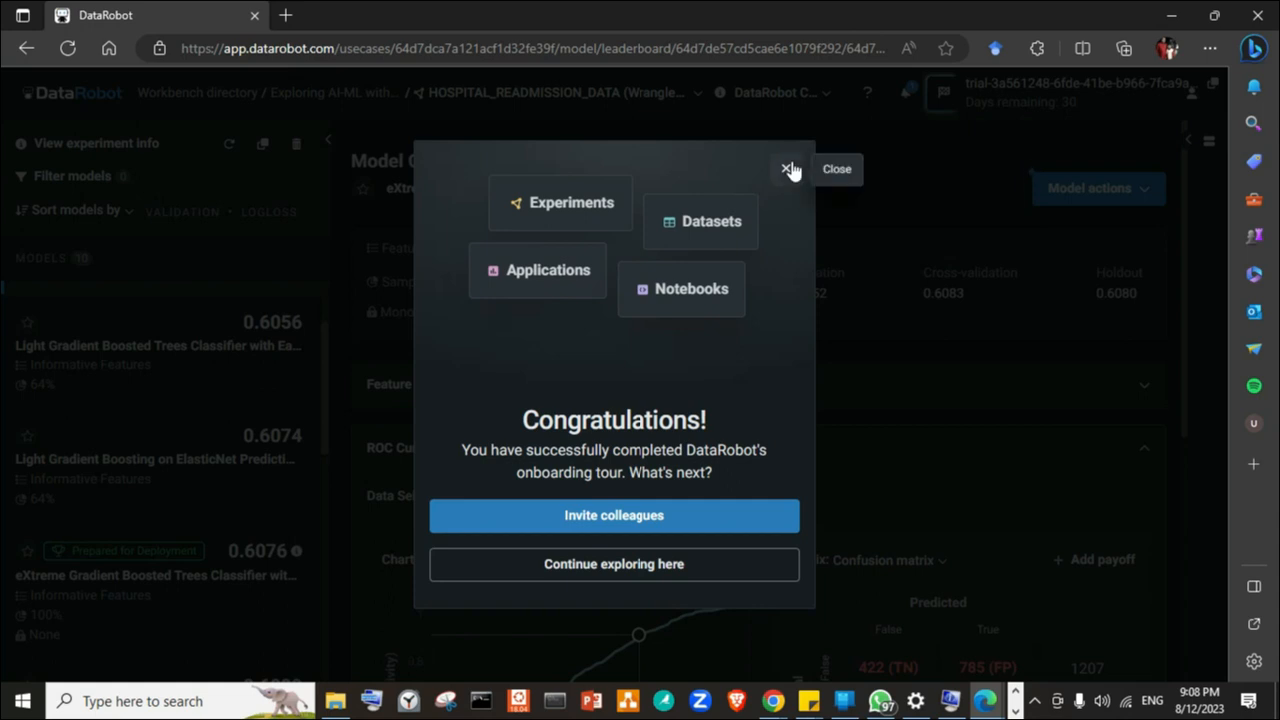
pyautogui.click(664, 566)
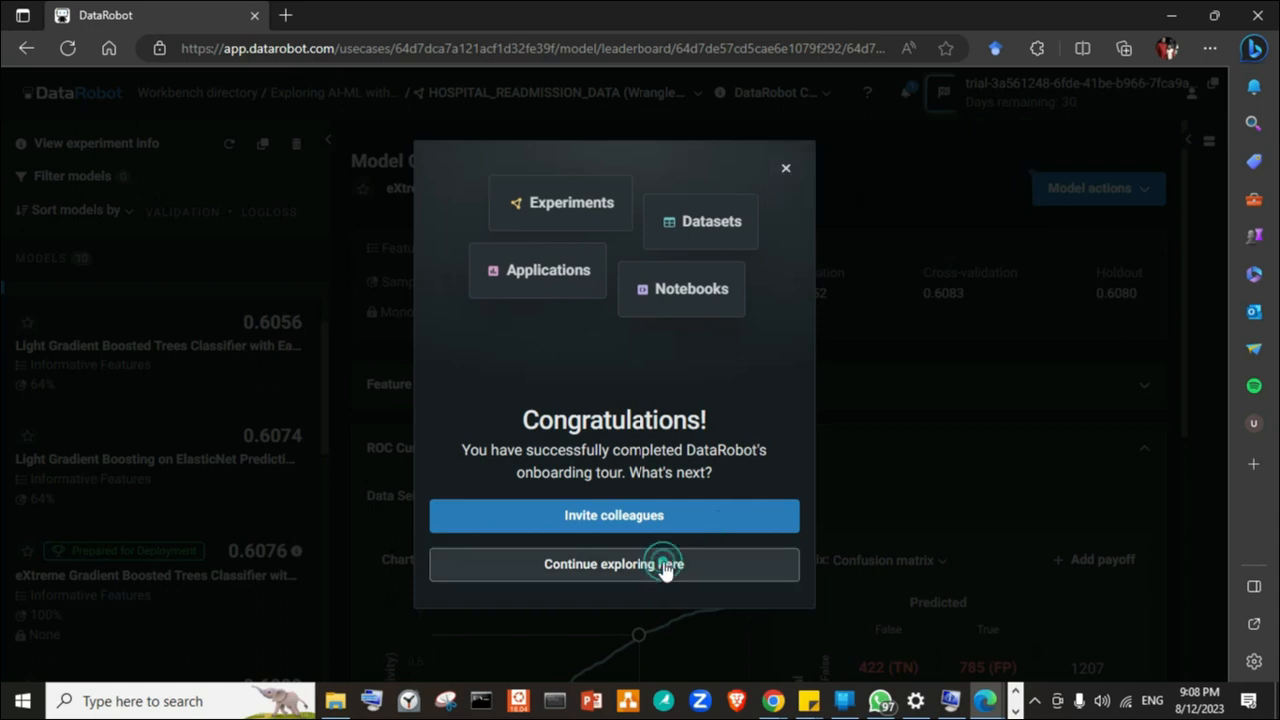
pyautogui.scroll(-2, 900, 371)
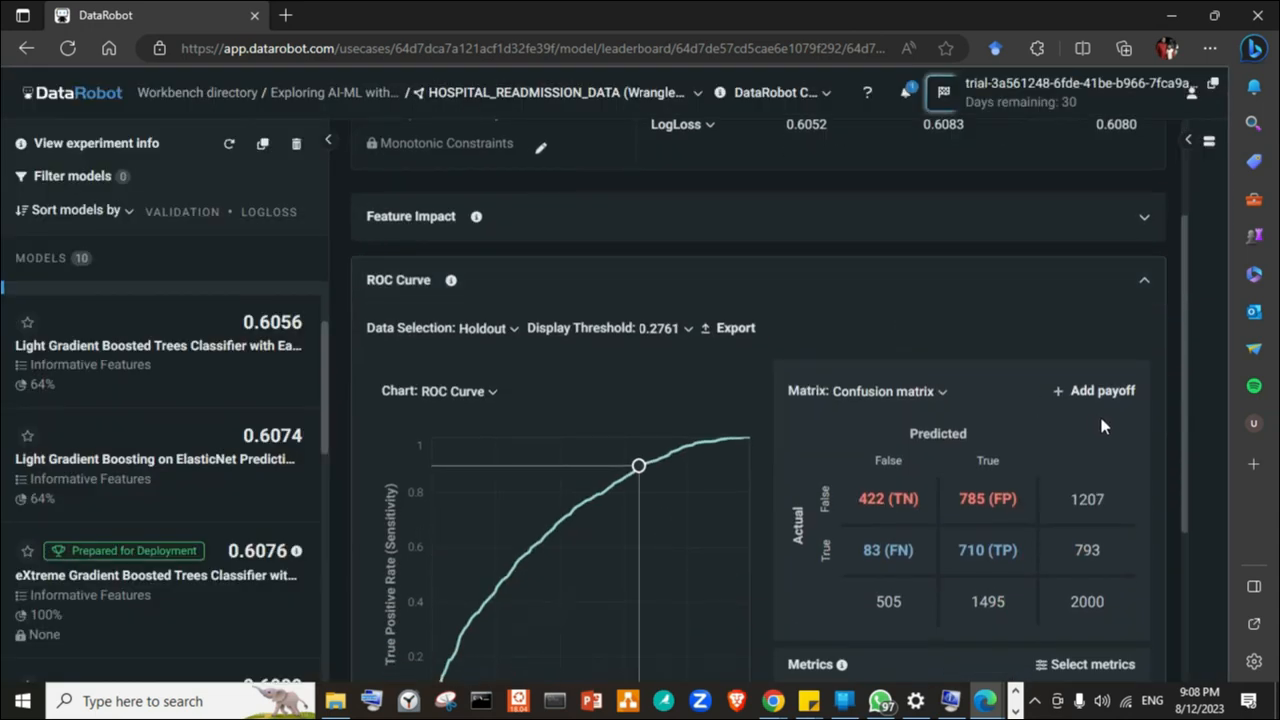
pyautogui.scroll(-3, 1101, 426)
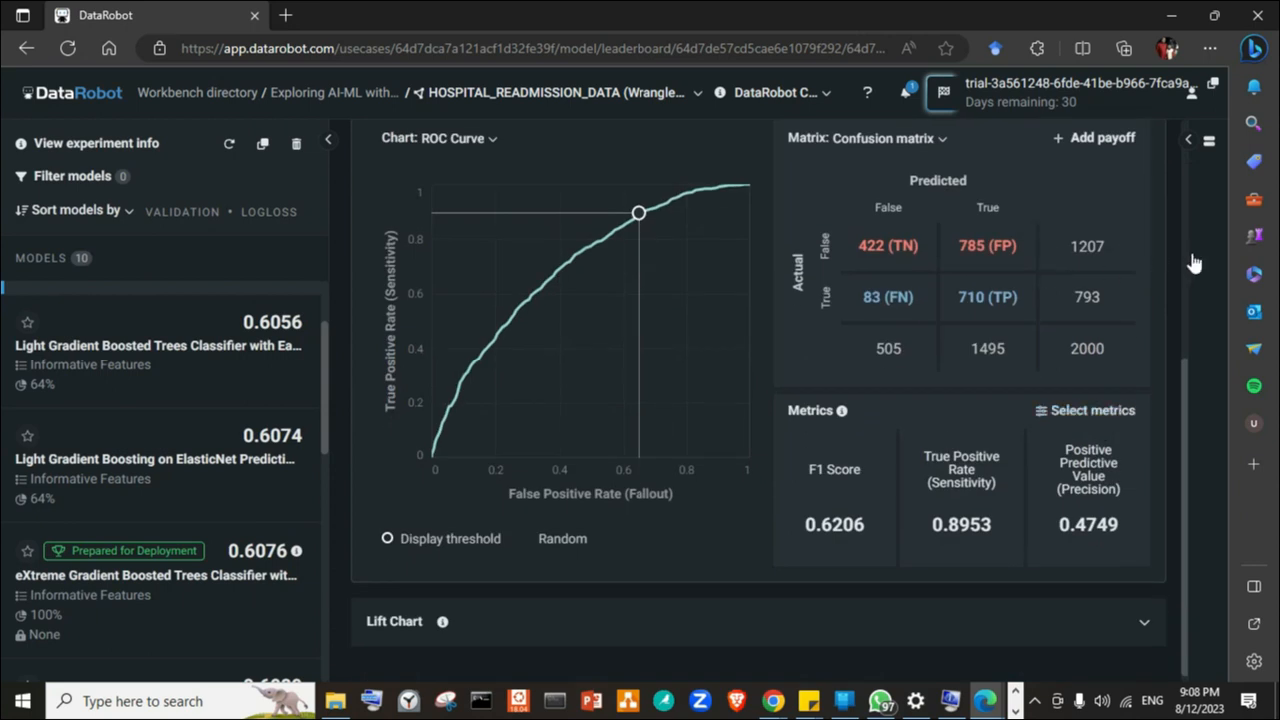
pyautogui.scroll(-1, 1080, 425)
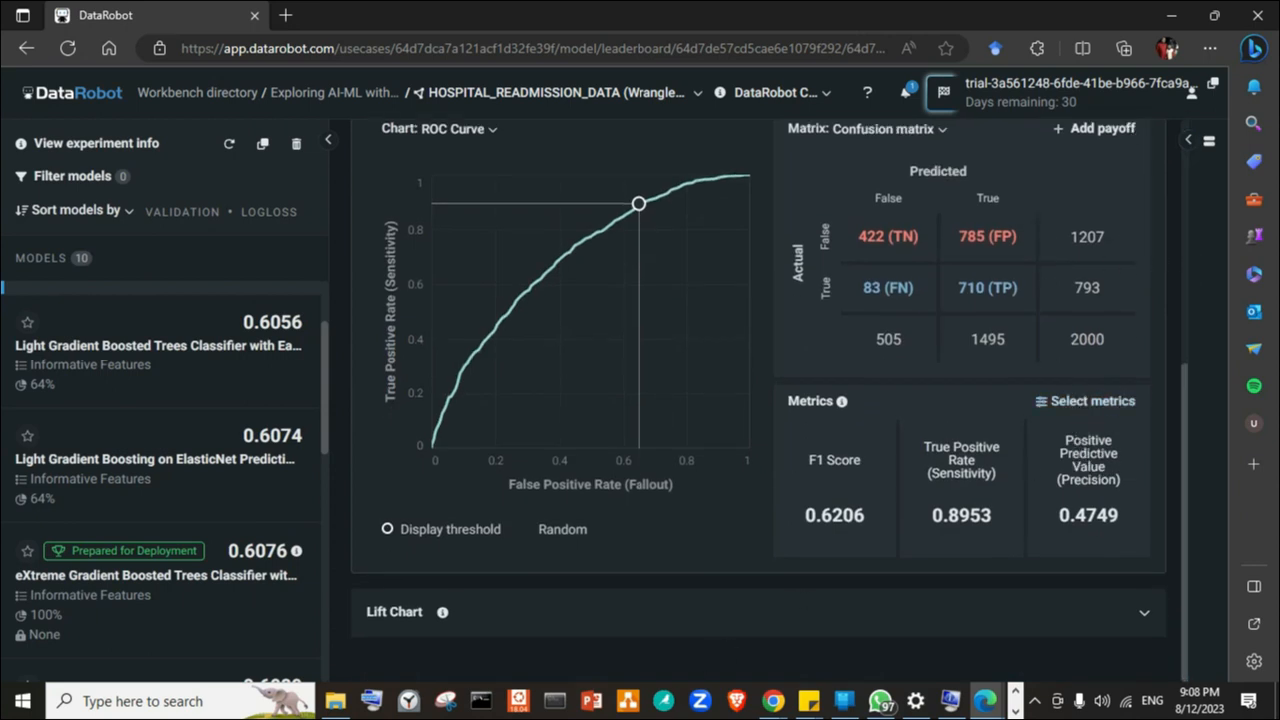
pyautogui.click(426, 620)
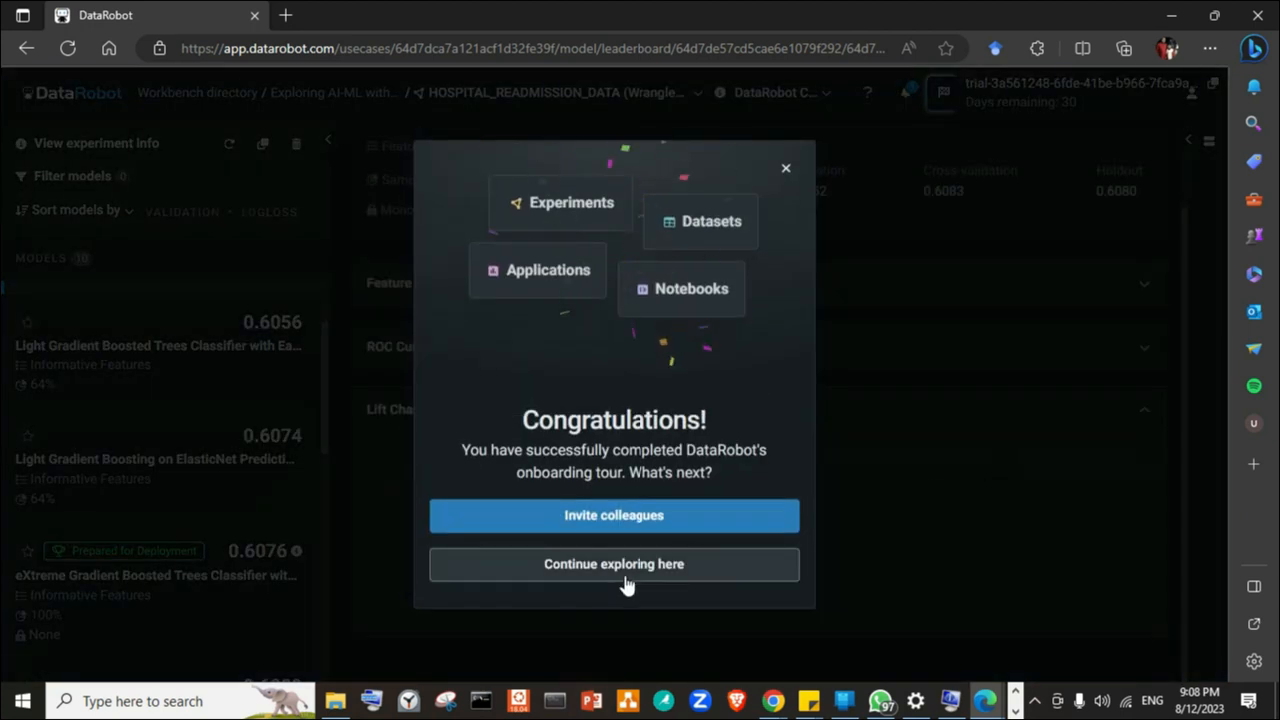
pyautogui.click(625, 580)
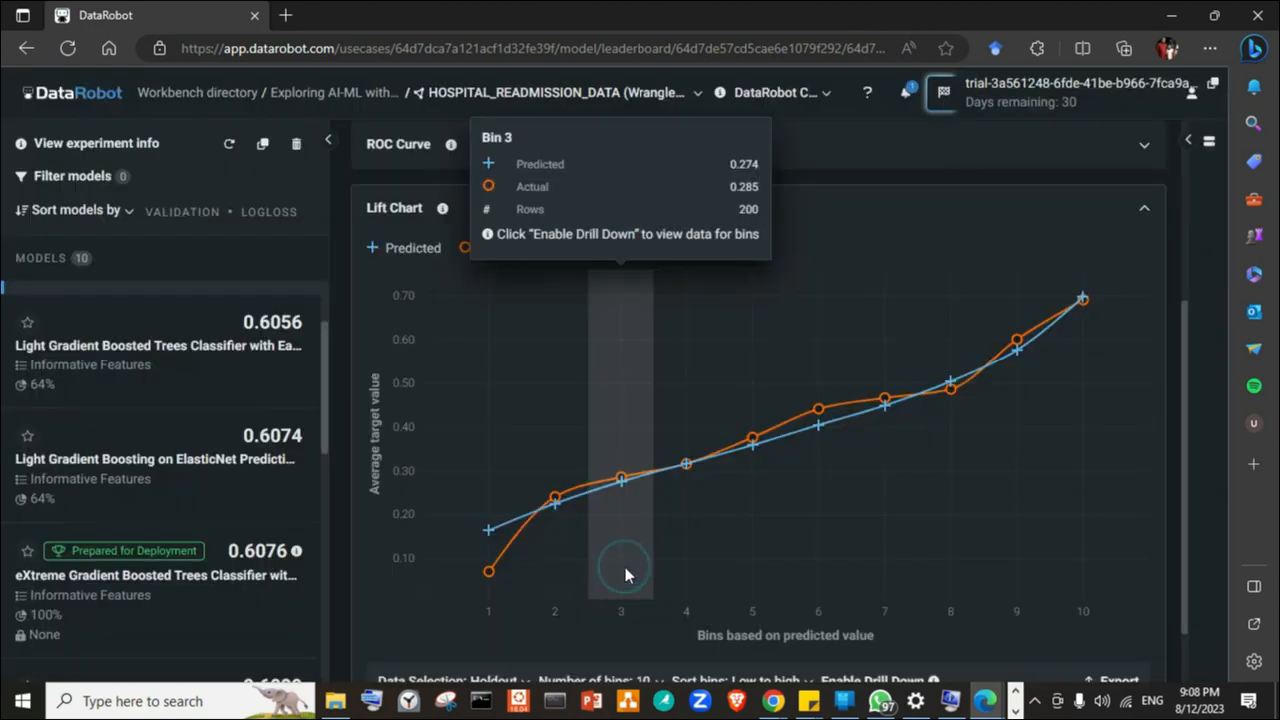
# - Examine the rest of the Lift Chart and the model's Feature Impact chart, dismissing the onboarding completion message
pyautogui.scroll(-1, 1112, 331)
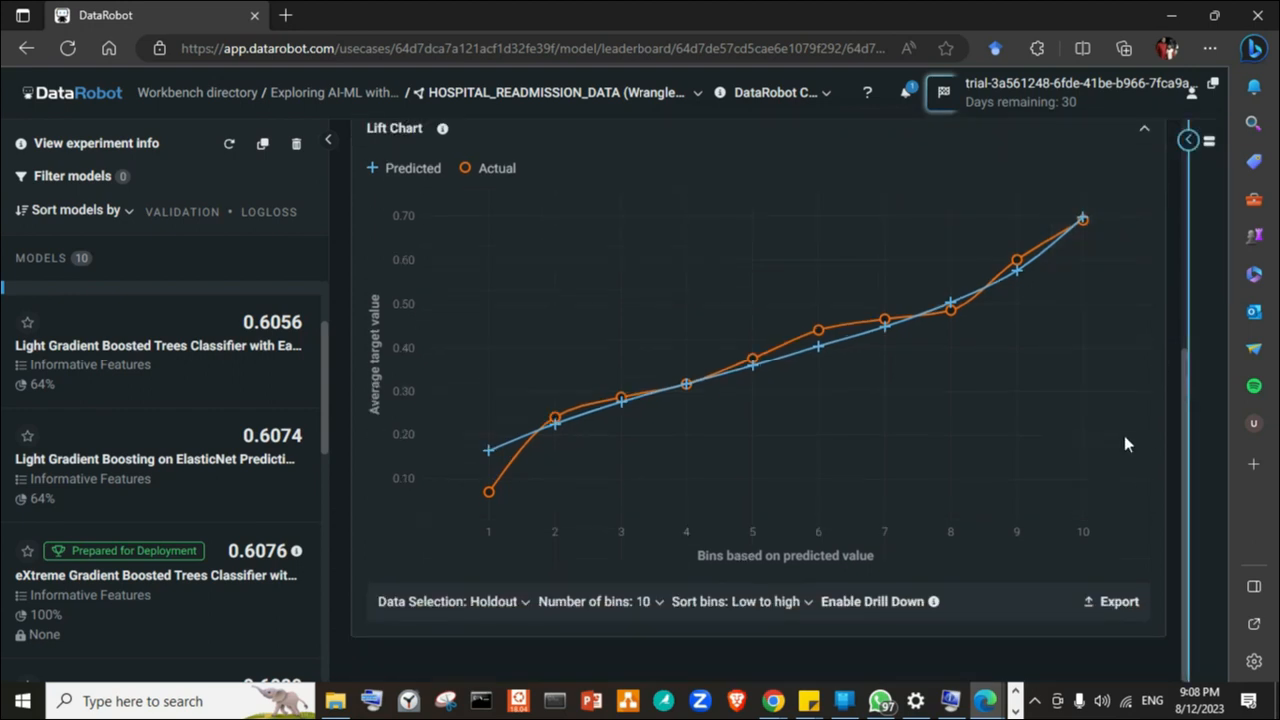
pyautogui.scroll(4, 1054, 509)
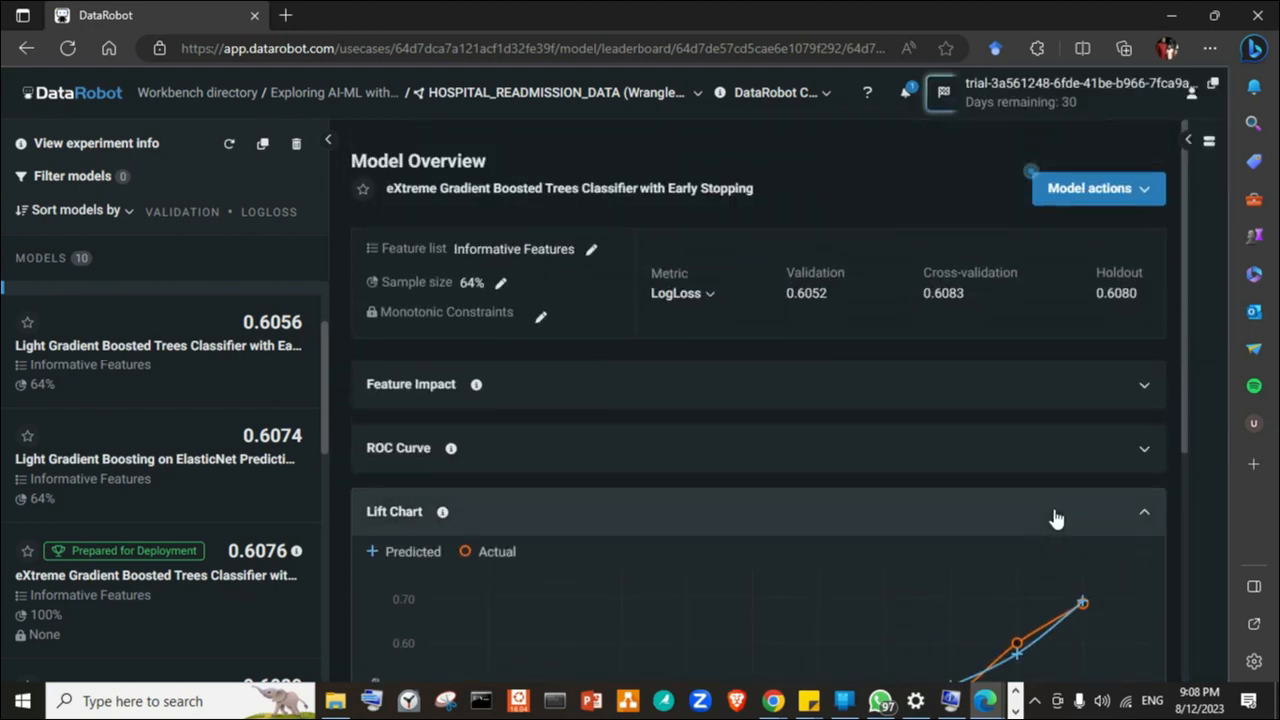
pyautogui.click(940, 388)
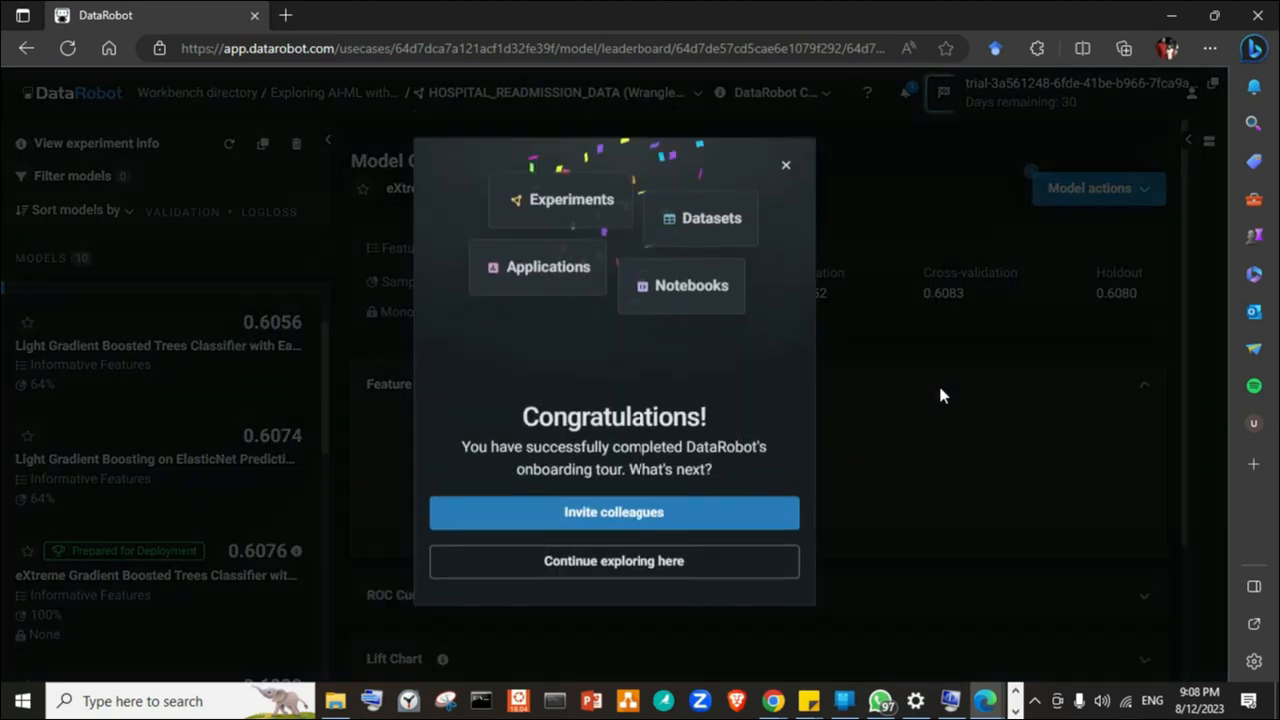
pyautogui.click(680, 569)
pyautogui.scroll(-3, 949, 486)
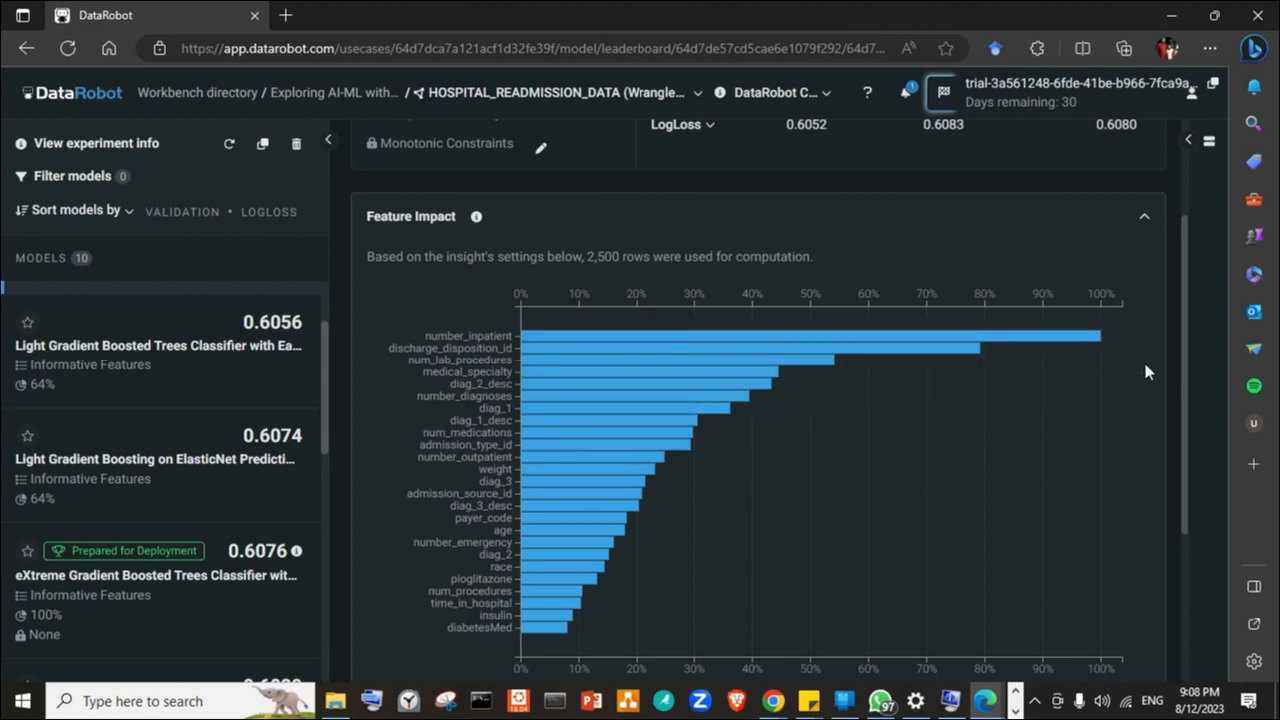
pyautogui.scroll(2, 1146, 366)
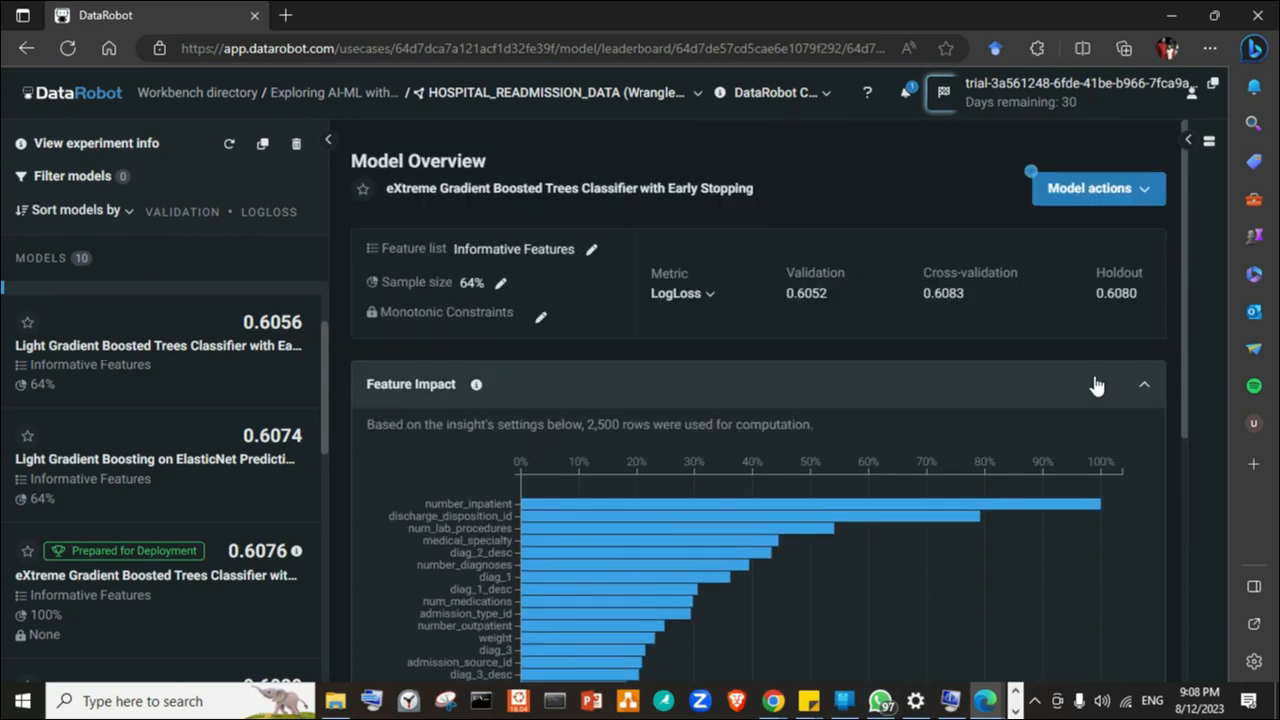
# - Generate a compliance report for the eXtreme Gradient Boosted Trees Classifier with Early Stopping and check whether it can be downloaded
pyautogui.click(1155, 198)
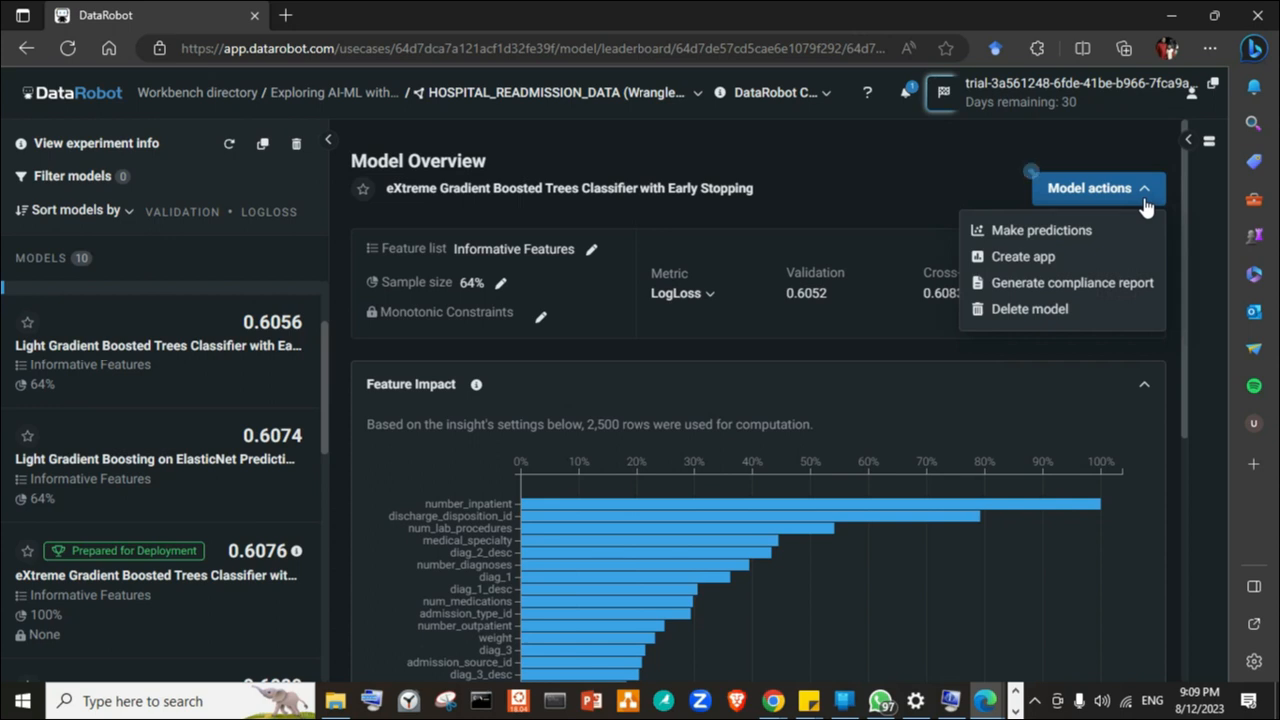
pyautogui.rightClick(1105, 288)
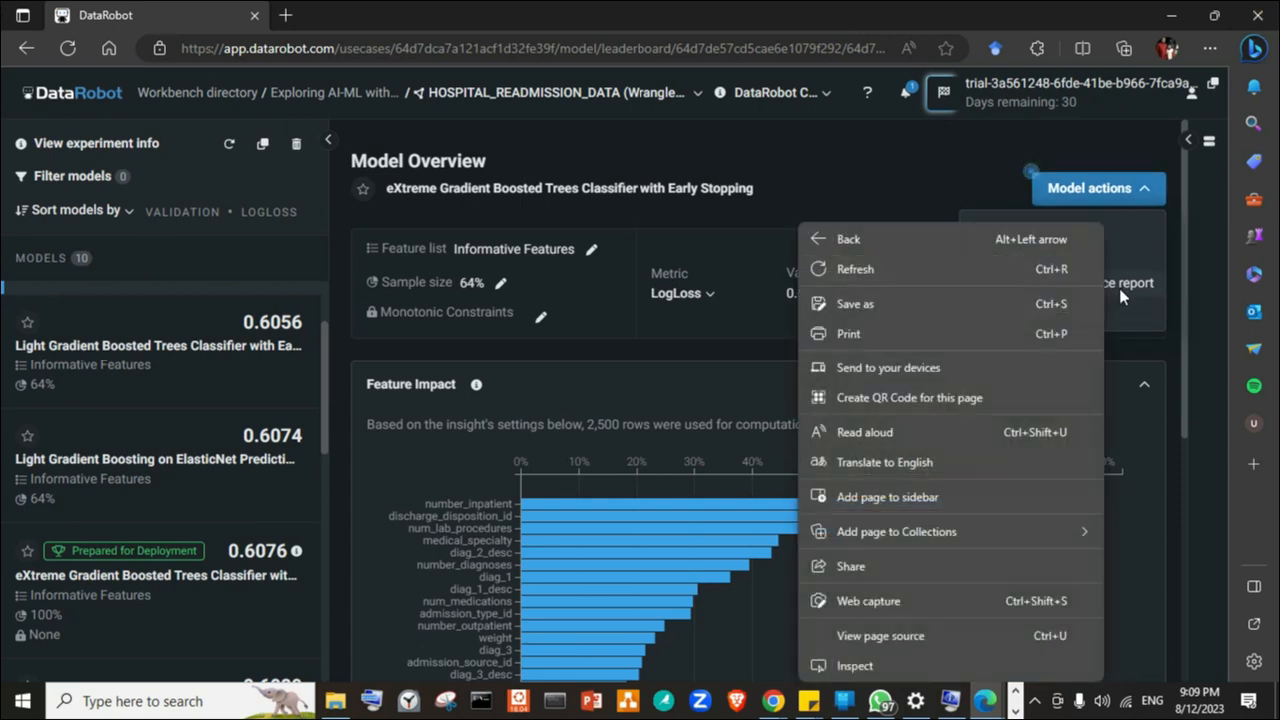
pyautogui.click(1121, 289)
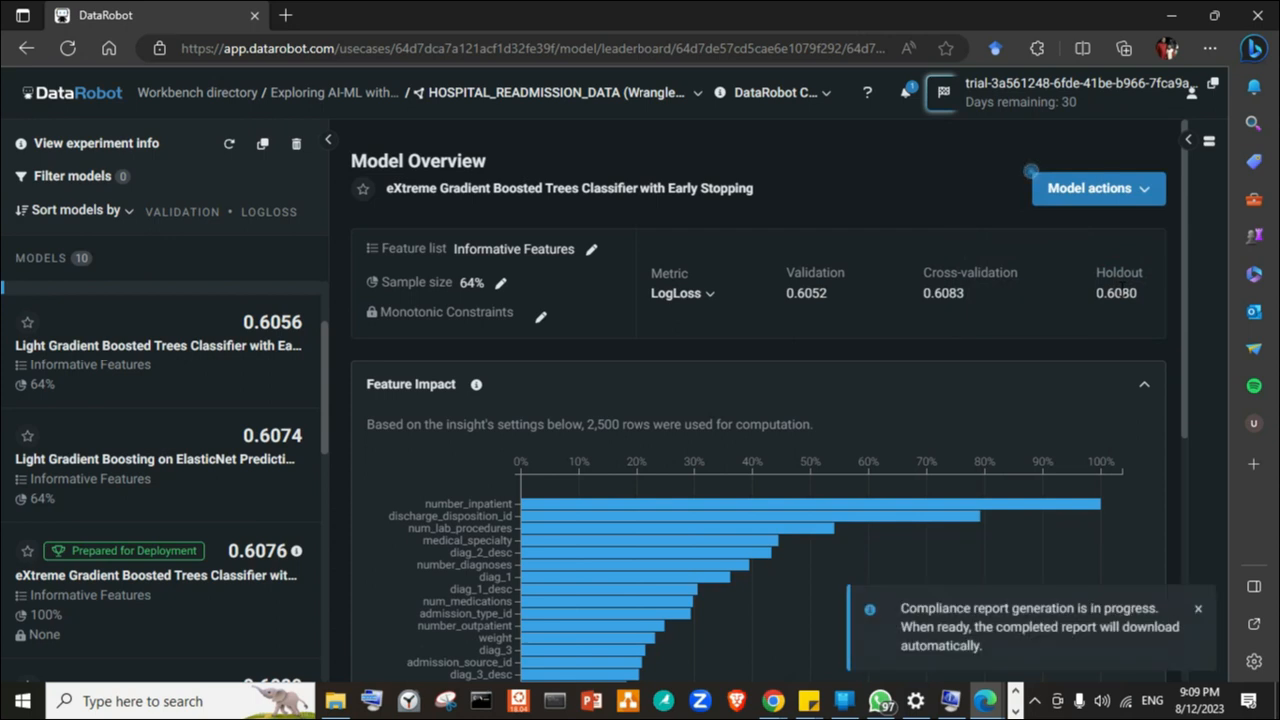
pyautogui.click(1140, 190)
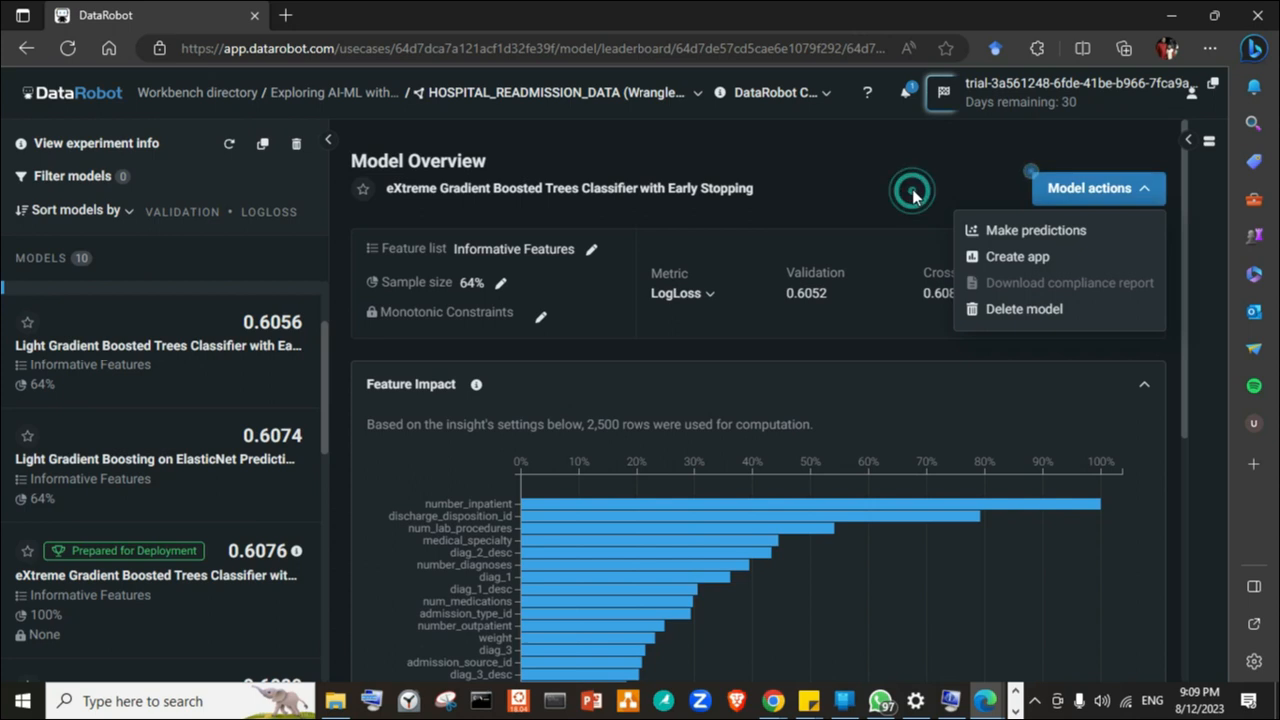
pyautogui.click(1088, 189)
# - Review the model's Make Predictions page with its dataset upload and prediction options, and return to the model overview
pyautogui.click(1153, 198)
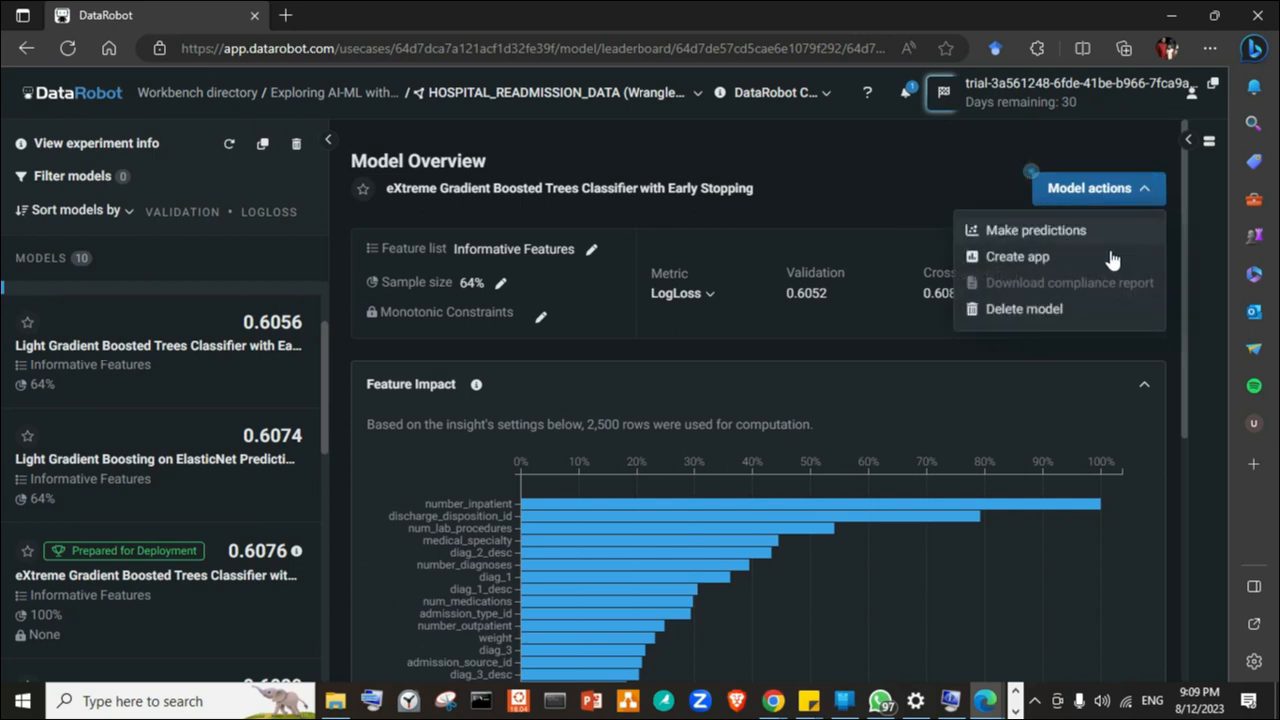
pyautogui.click(1045, 231)
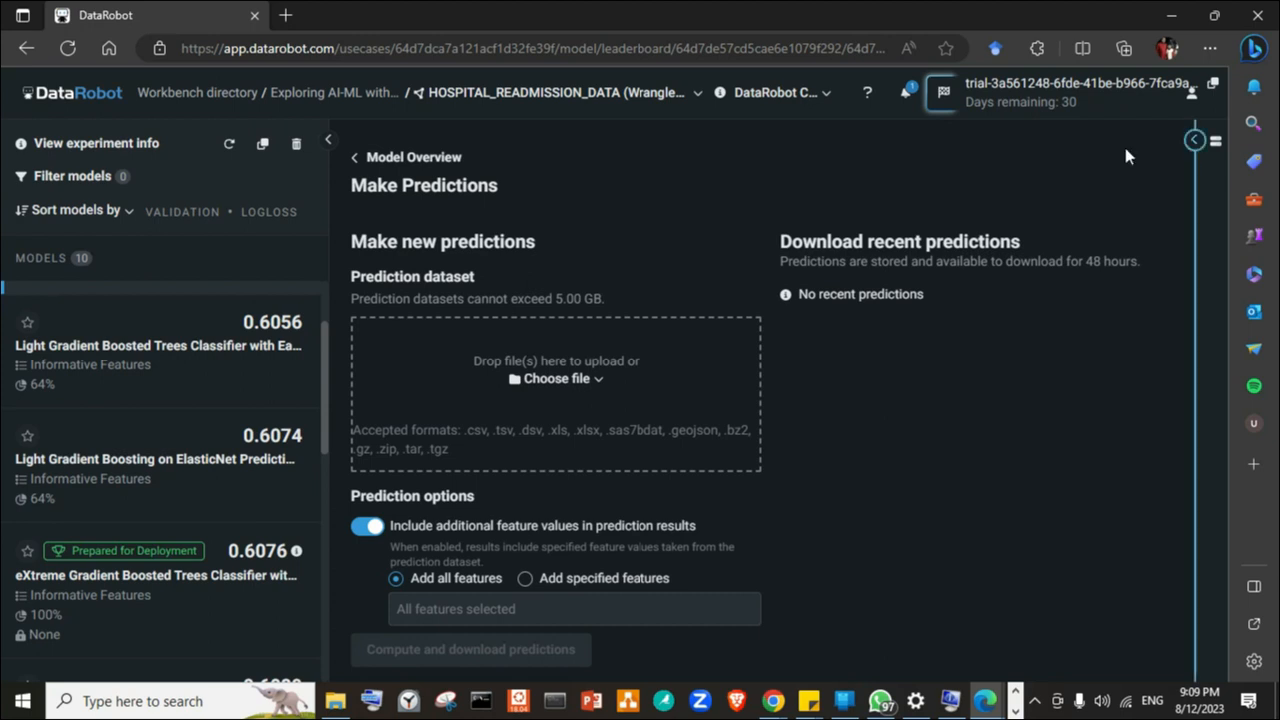
pyautogui.click(356, 158)
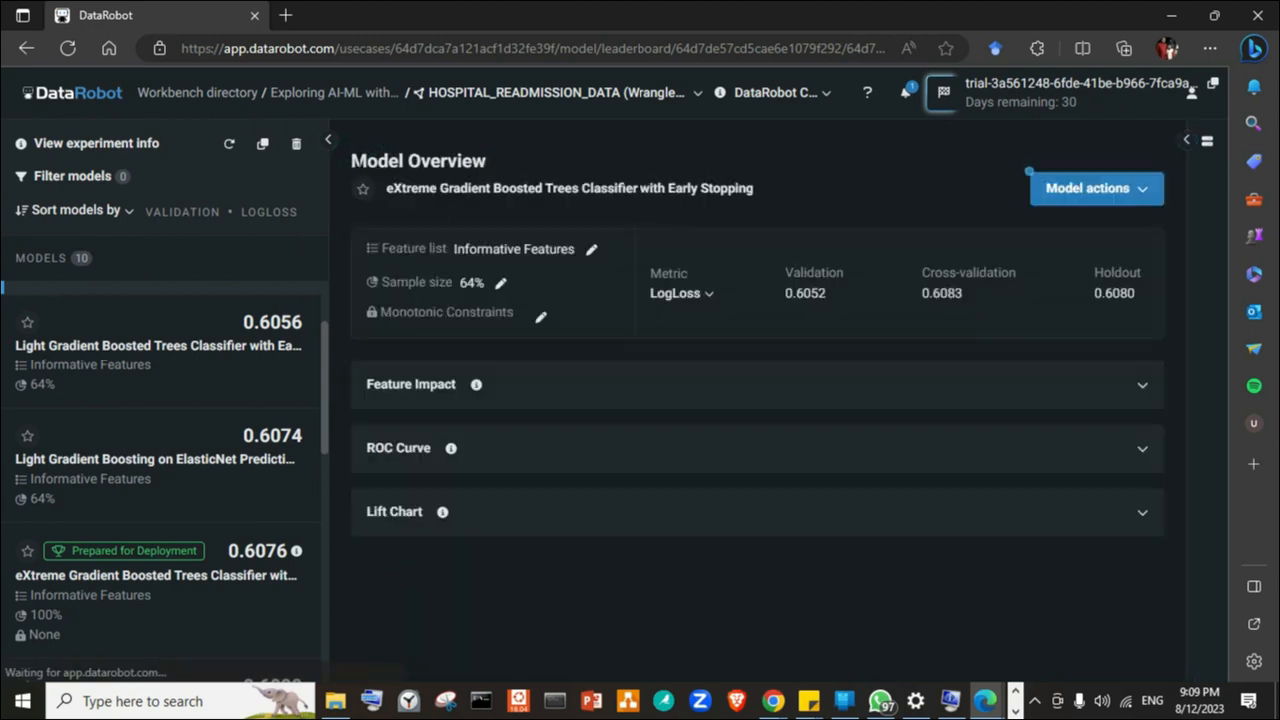
# - Request the model's compliance report again
pyautogui.click(1138, 200)
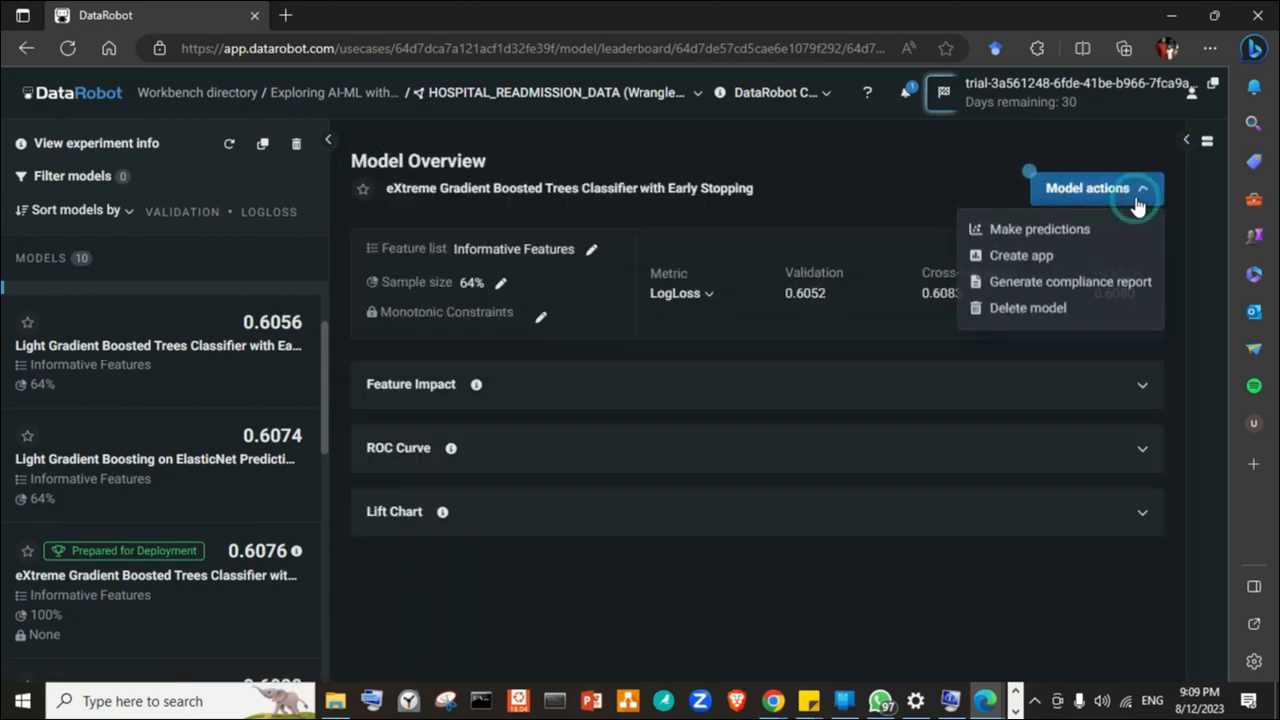
pyautogui.click(1056, 288)
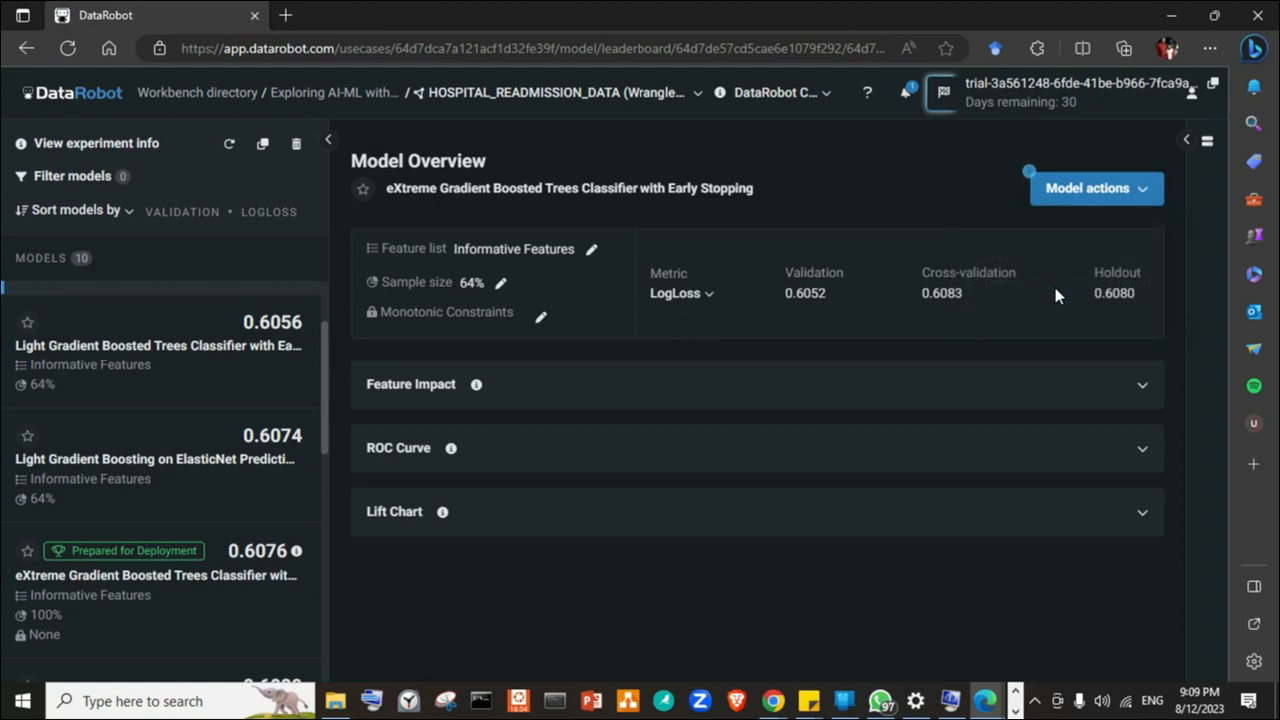
# - Start creating an app from the model with Predictor as the application type
pyautogui.click(1137, 196)
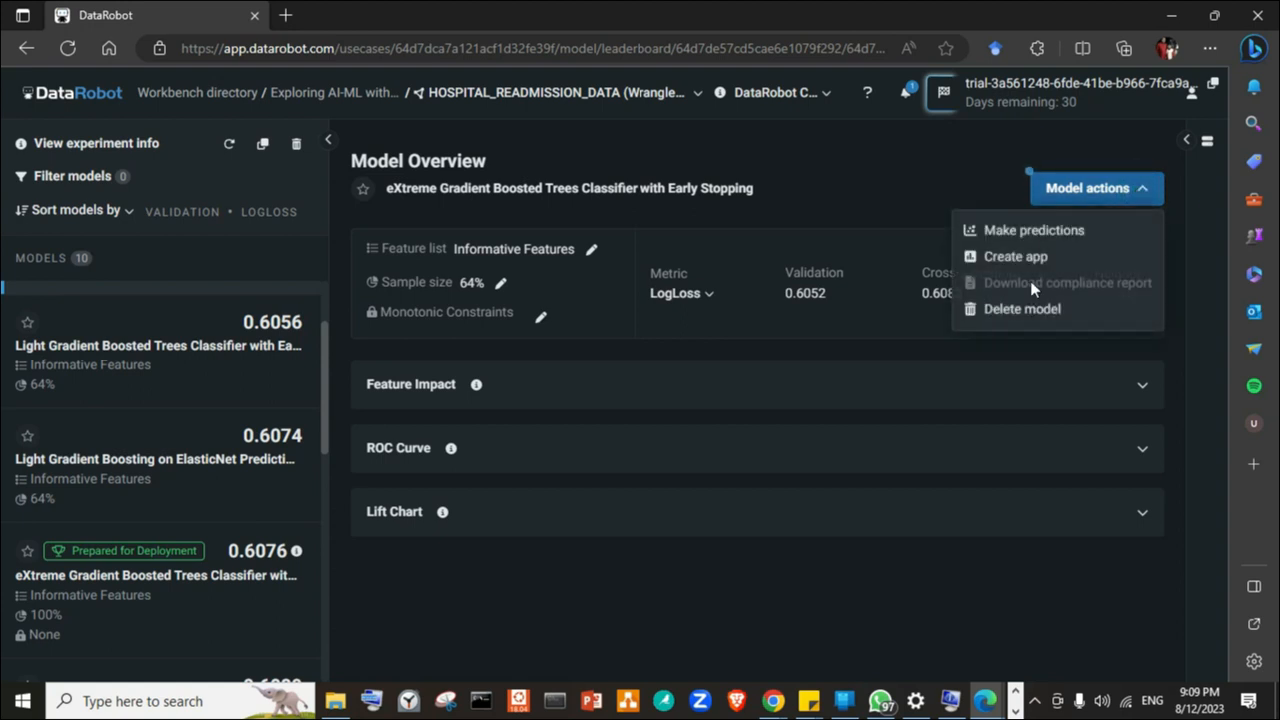
pyautogui.moveTo(1030, 283)
pyautogui.click(1005, 258)
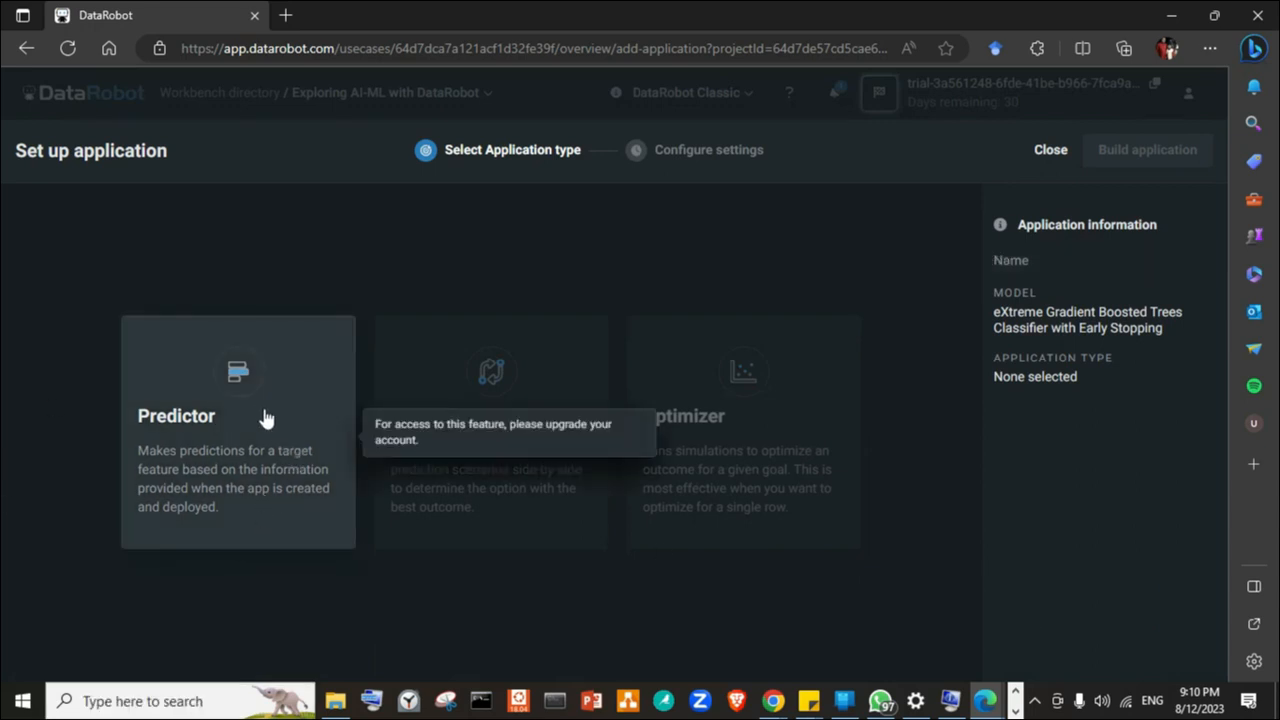
pyautogui.click(225, 400)
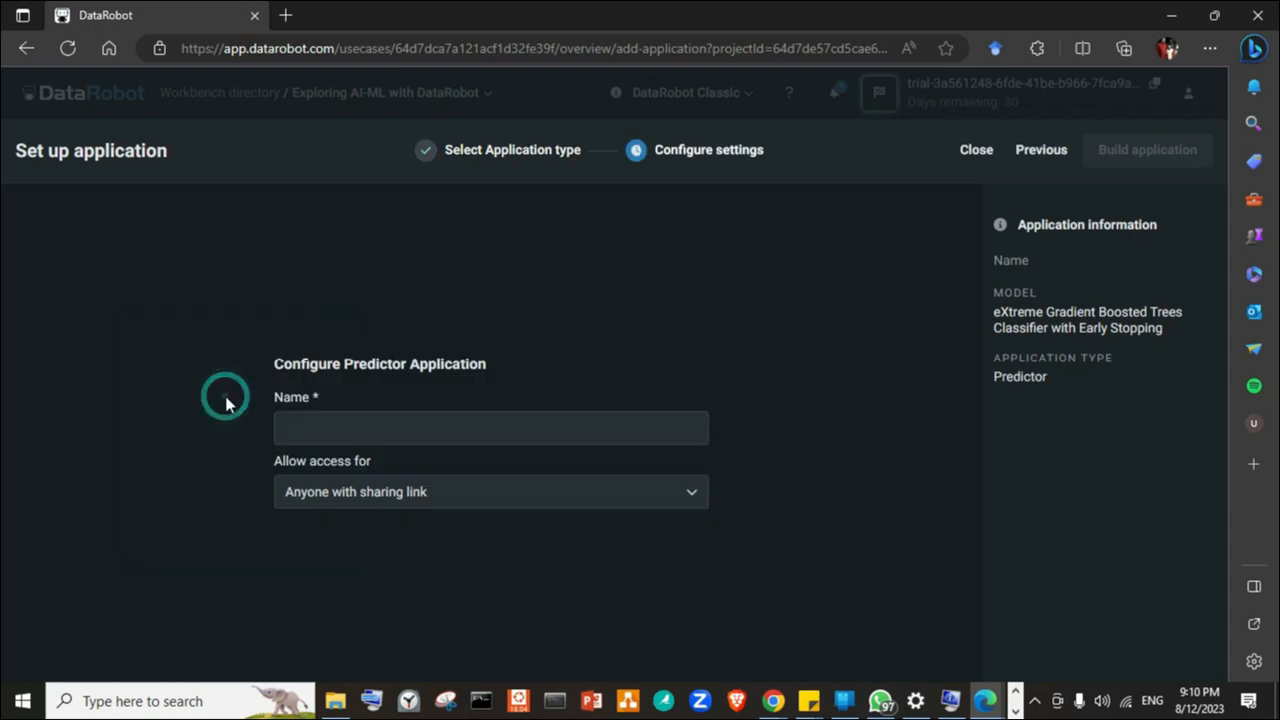
# - Name the Predictor application Readmission and build it
pyautogui.click(411, 429)
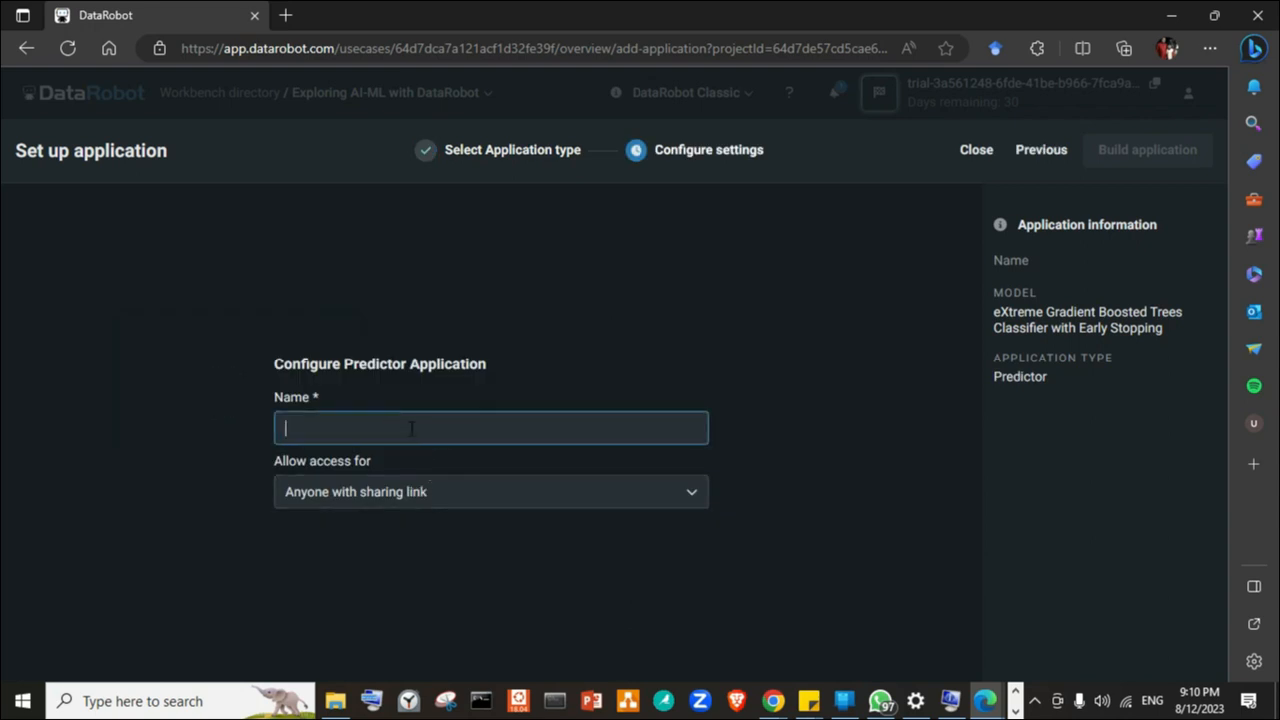
pyautogui.write('Readmissop')
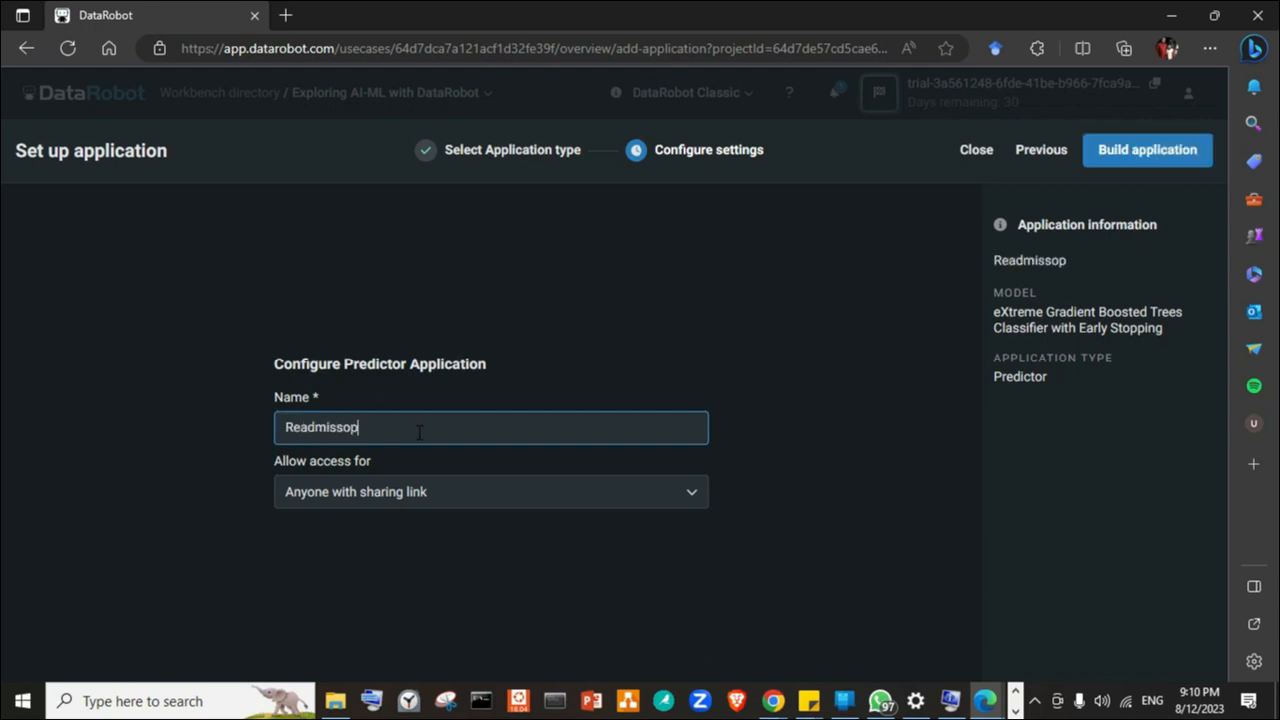
pyautogui.press('BackSpace')
pyautogui.press('BackSpace')
pyautogui.write('ion')
pyautogui.click(728, 160)
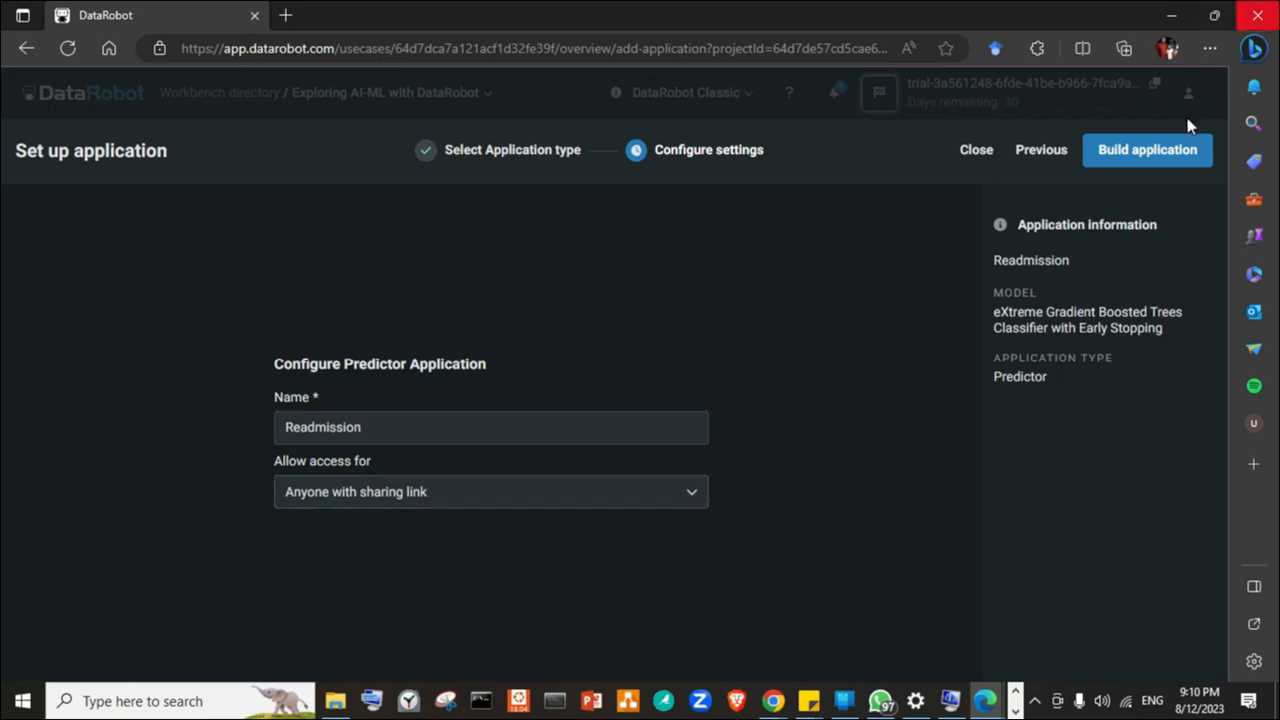
pyautogui.click(1158, 152)
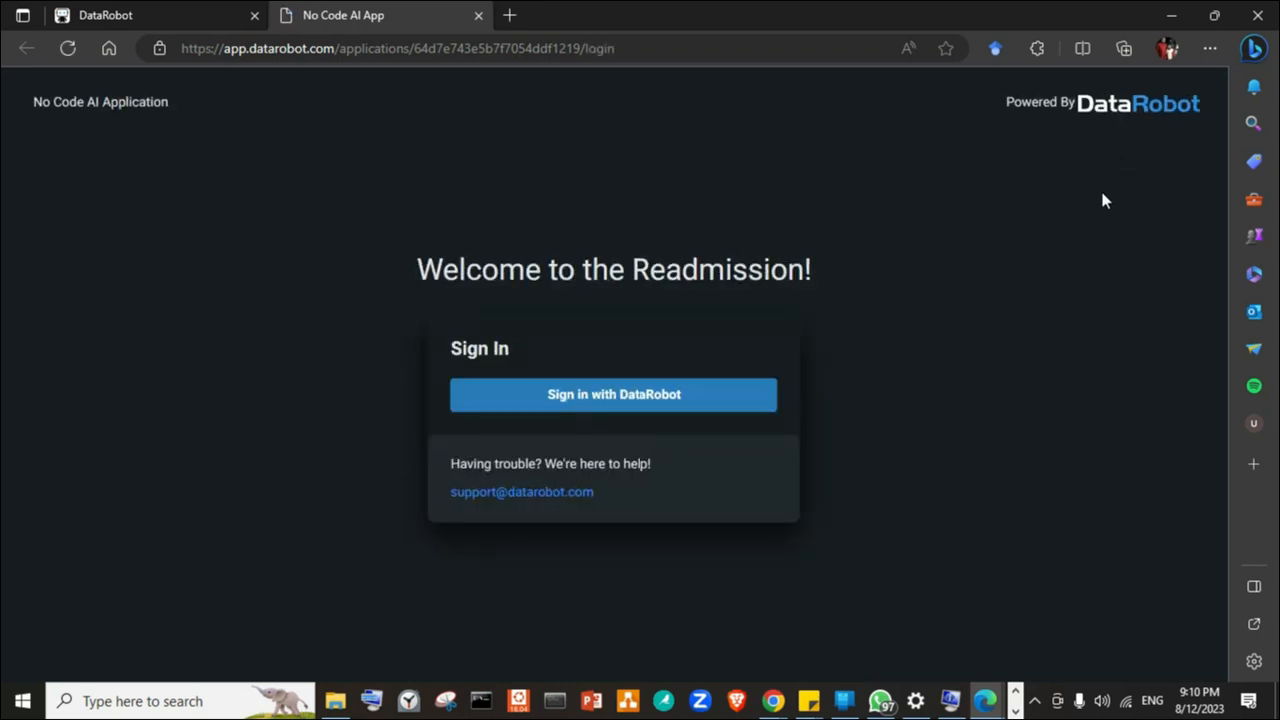
# - Sign in to the Readmission app with DataRobot, authorize its read/write access and decline the welcome tour
pyautogui.click(551, 399)
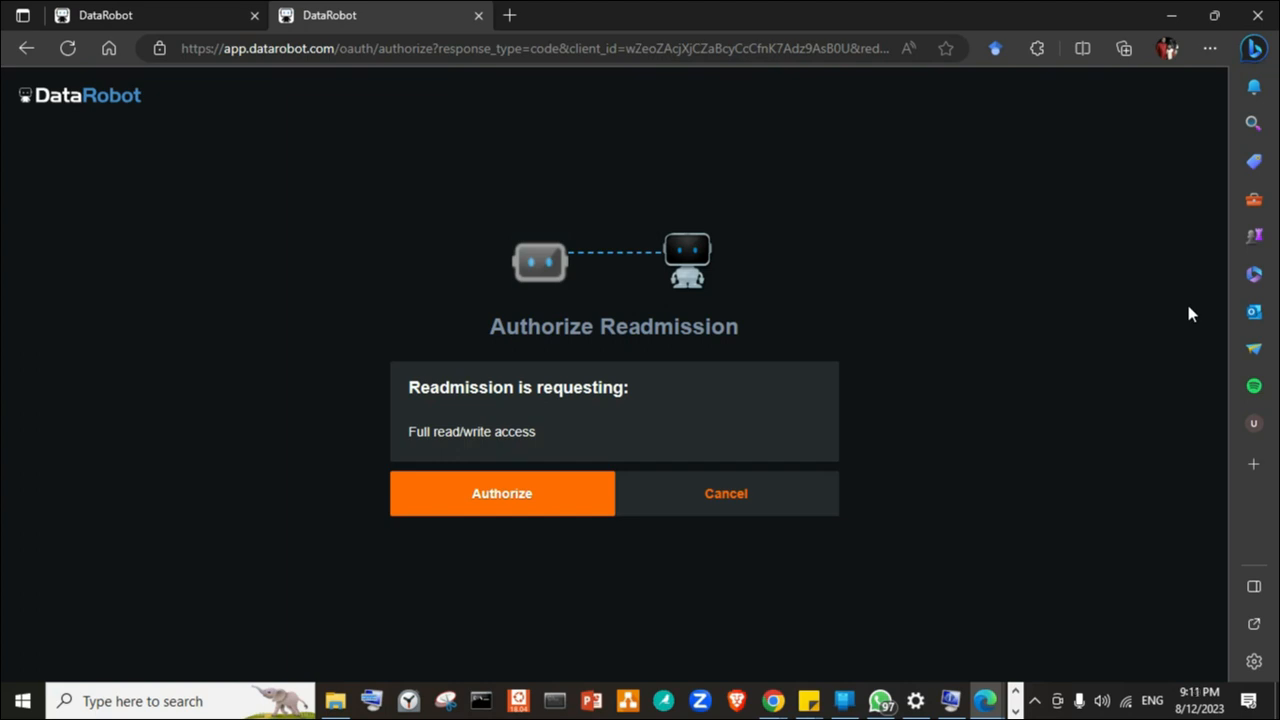
pyautogui.click(503, 494)
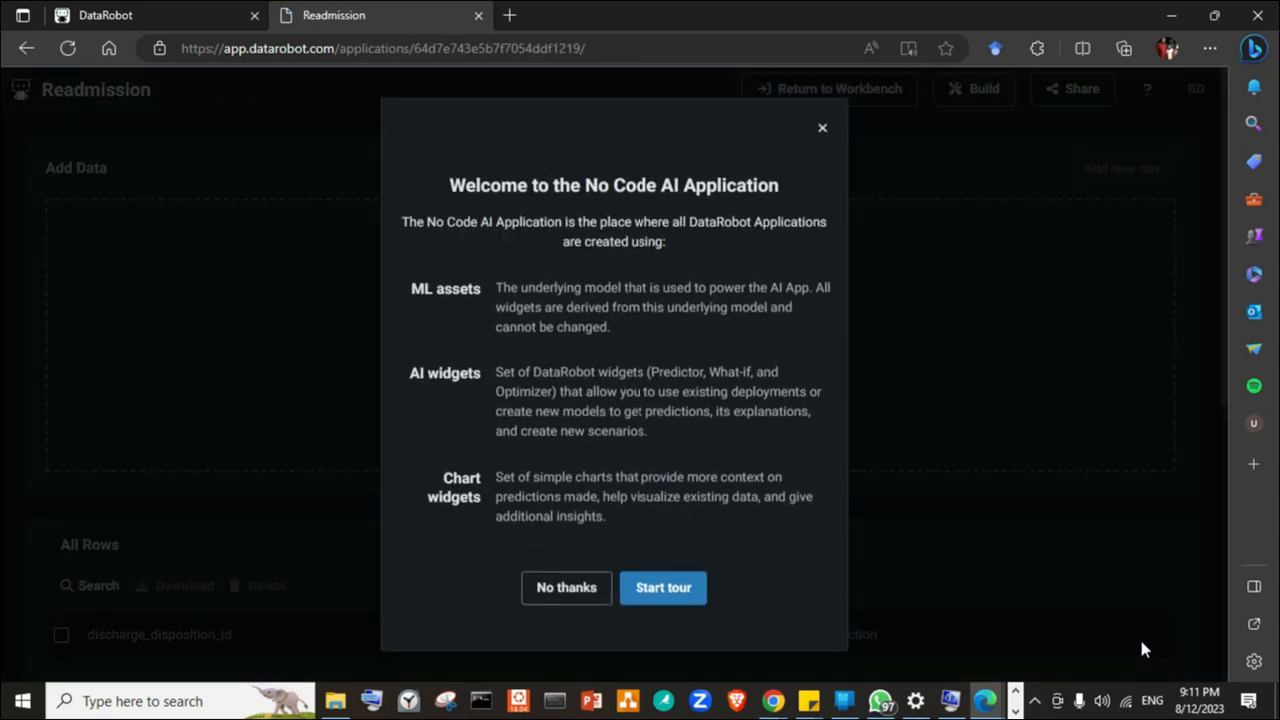
pyautogui.click(565, 589)
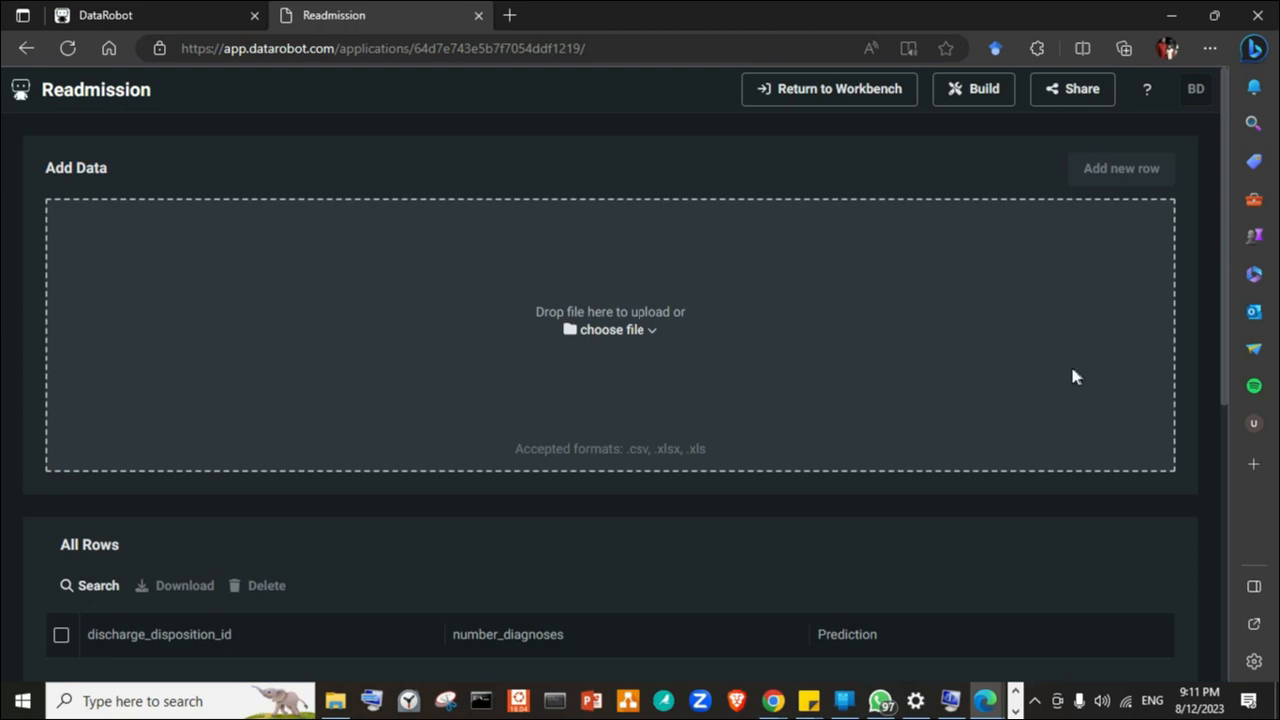
pyautogui.scroll(-2, 797, 512)
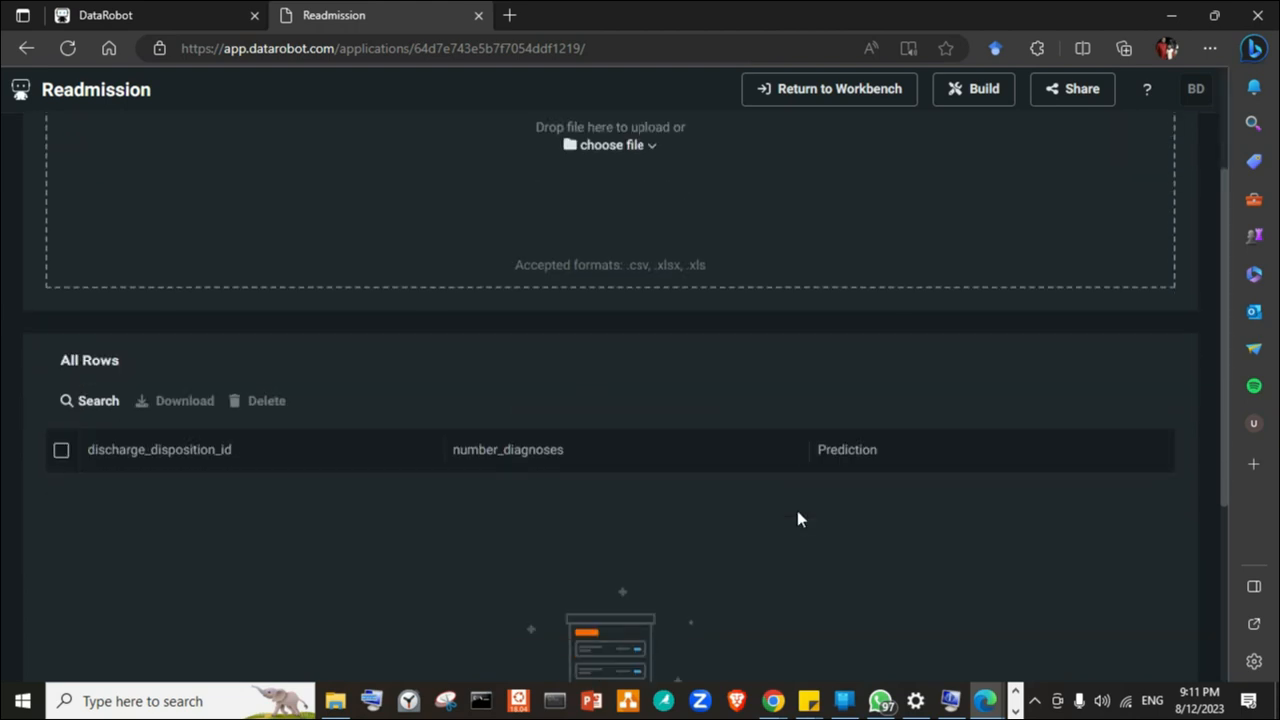
pyautogui.scroll(2, 797, 510)
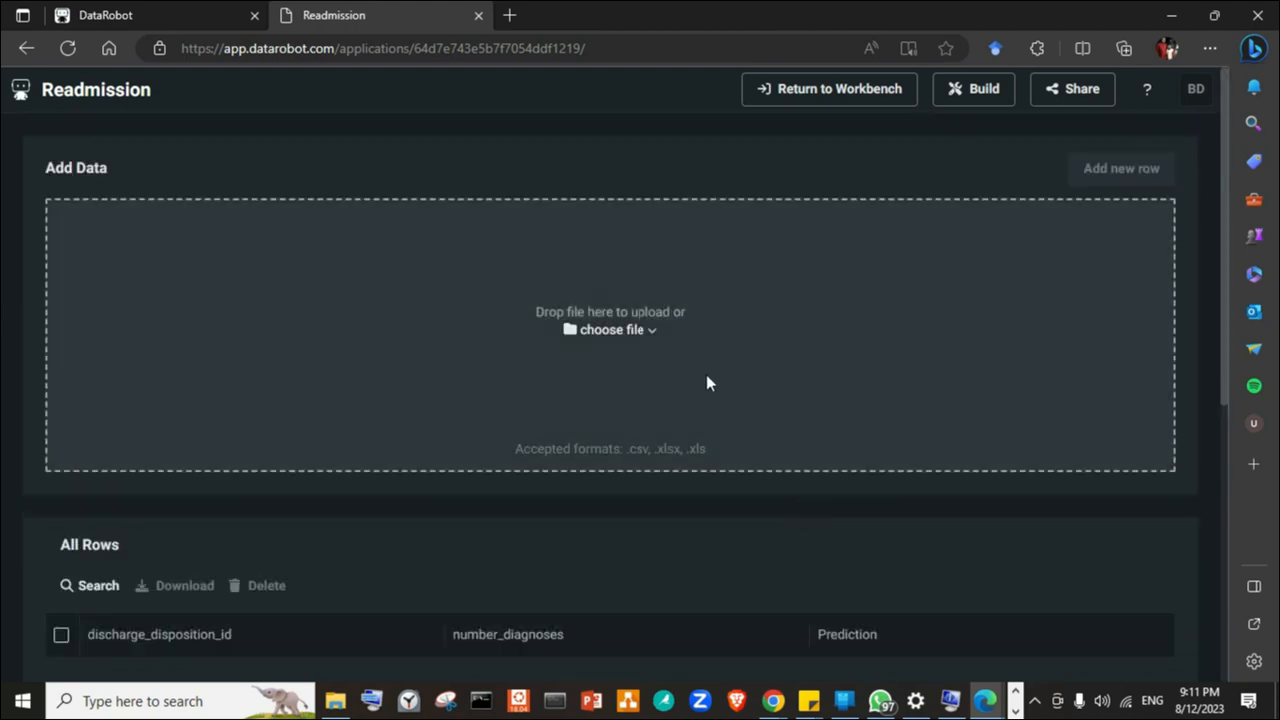
pyautogui.click(645, 338)
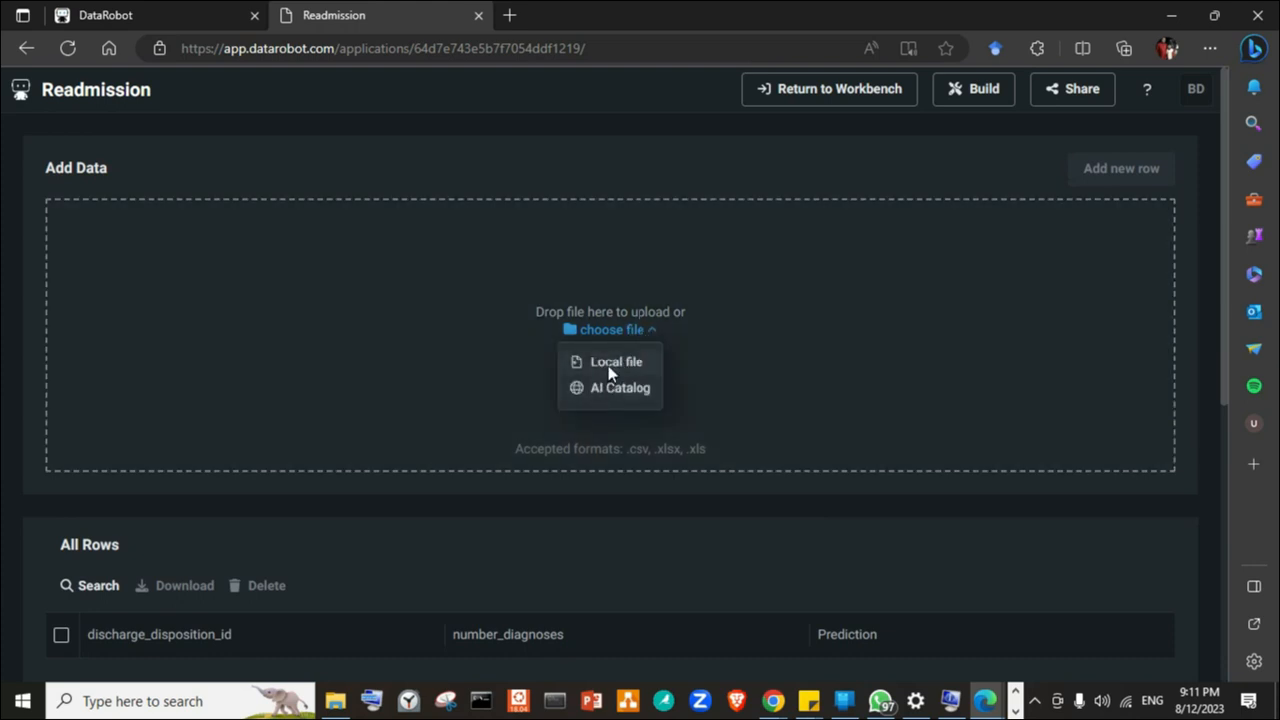
pyautogui.click(610, 389)
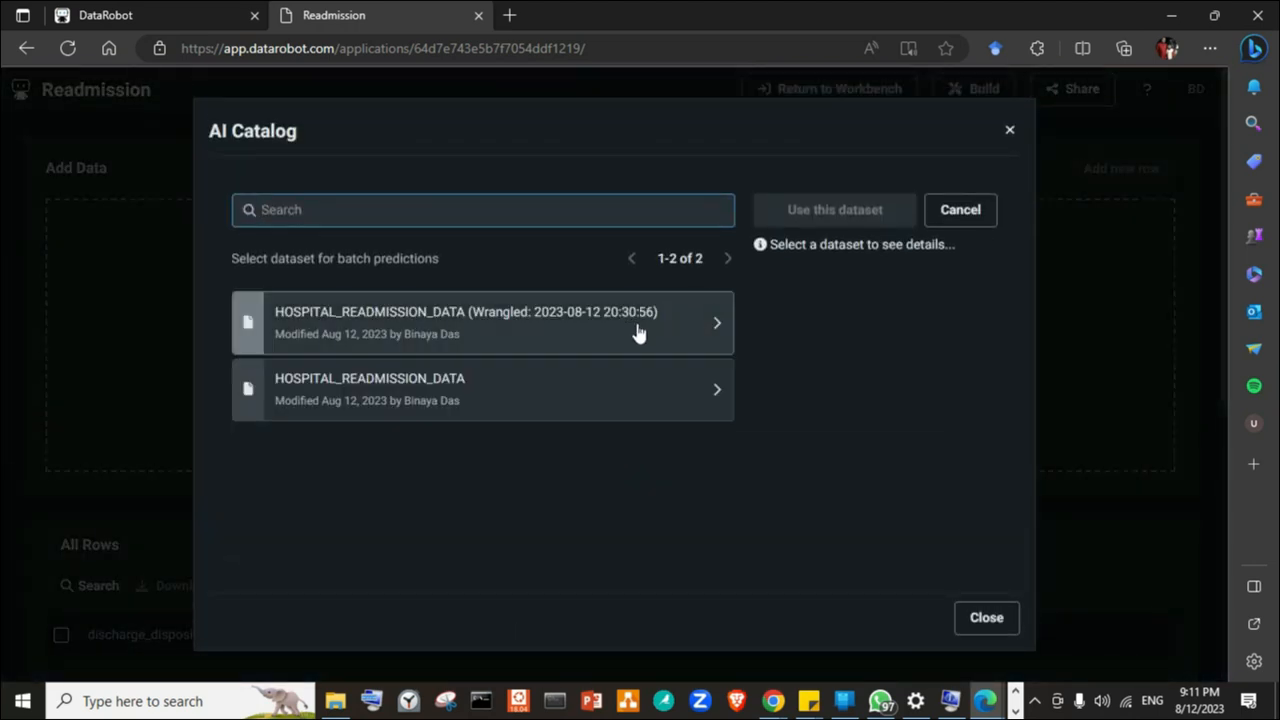
pyautogui.click(638, 333)
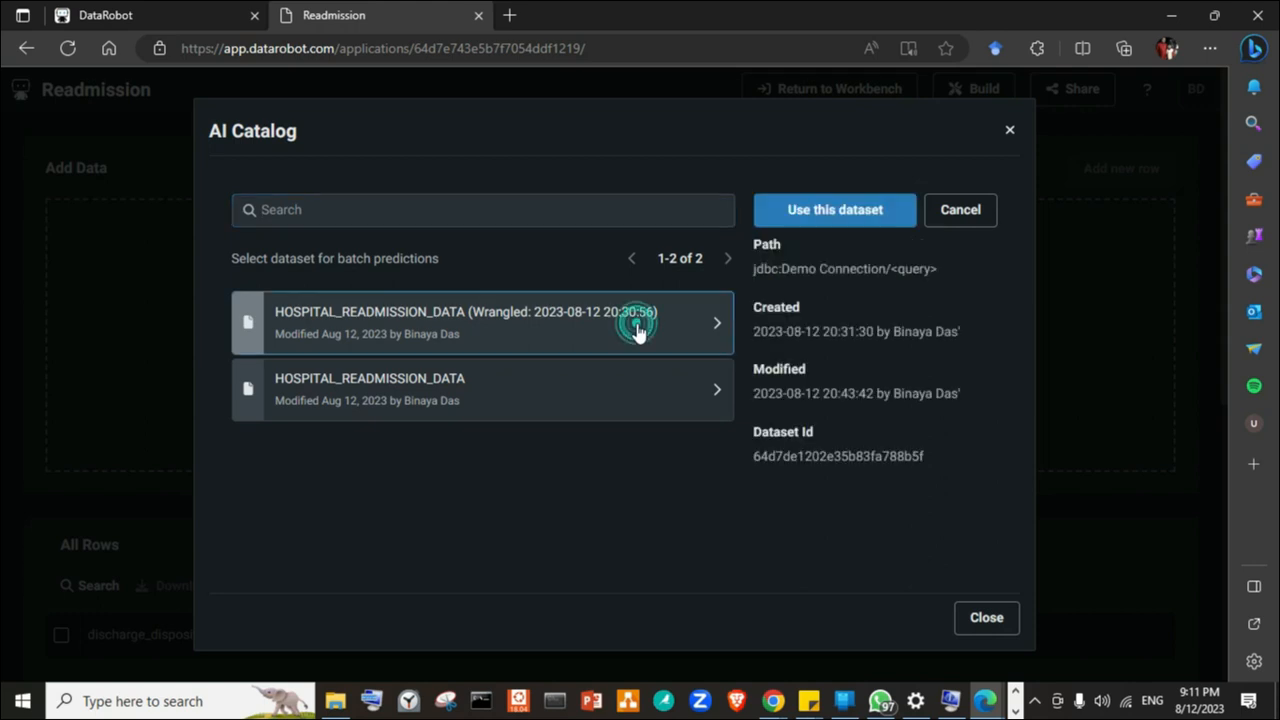
pyautogui.click(851, 215)
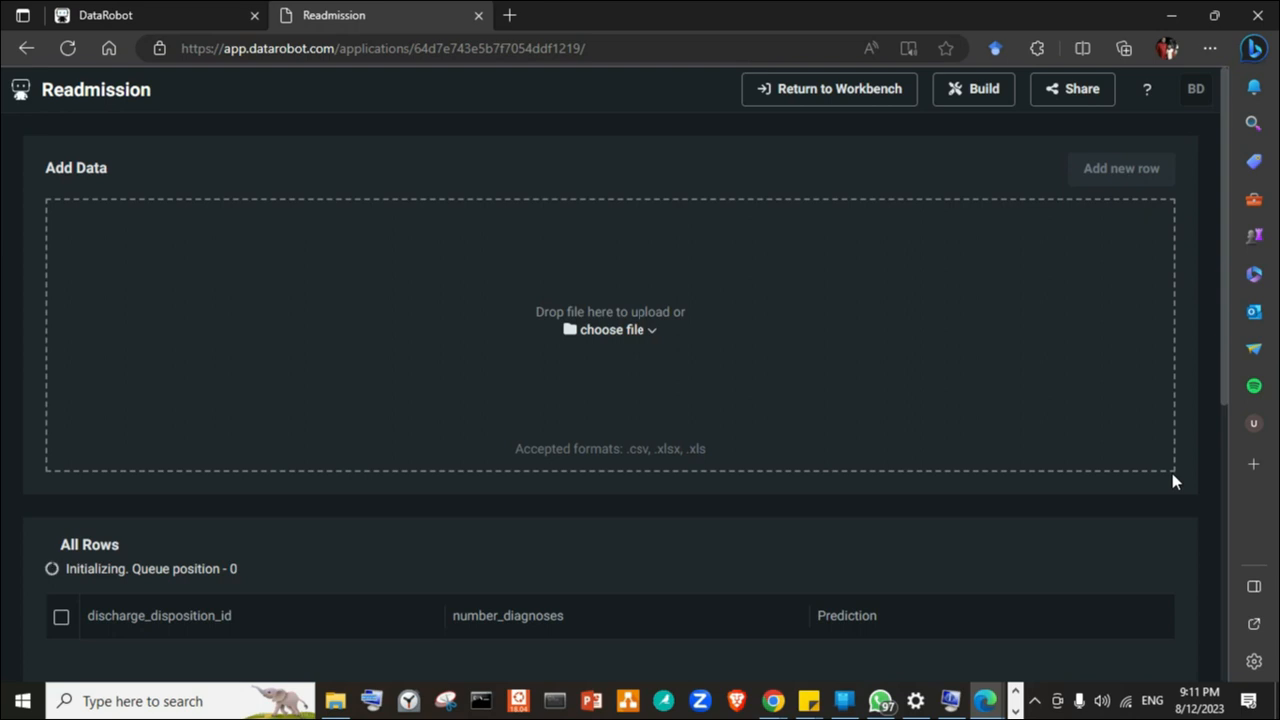
# - Follow the batch prediction job and review the predictions per row in the All Rows table
pyautogui.scroll(-2, 1062, 550)
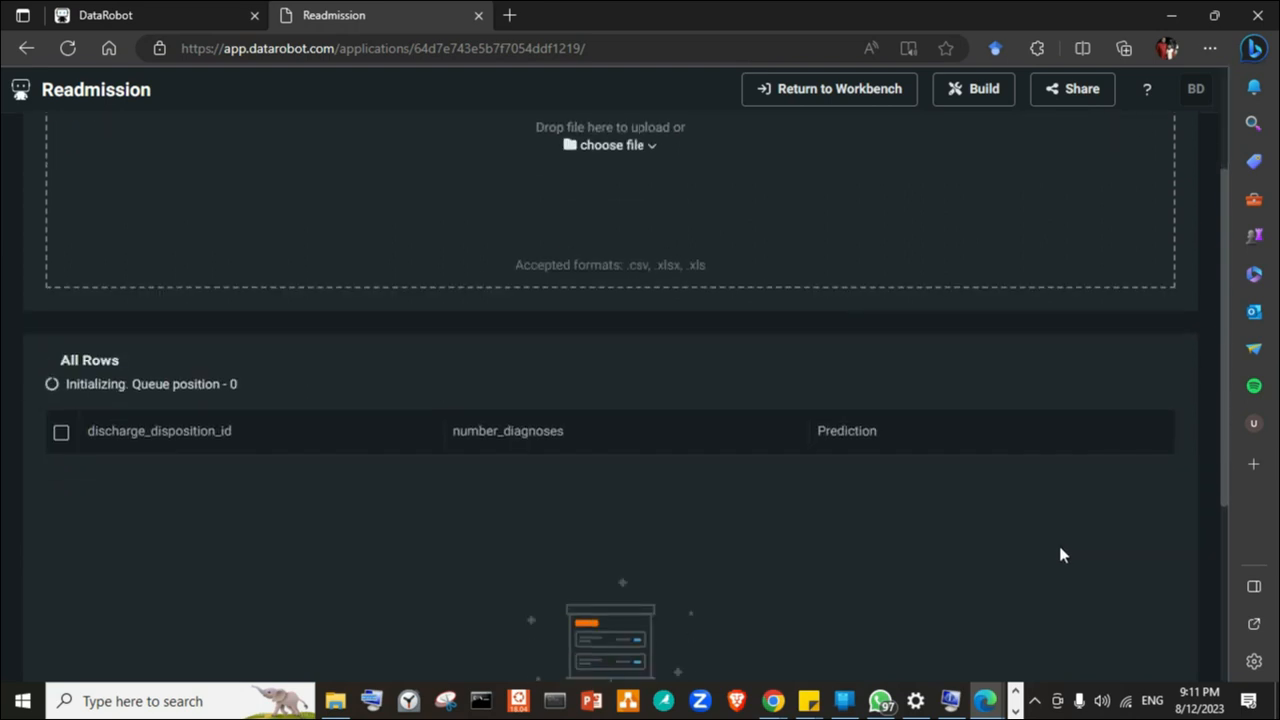
pyautogui.scroll(-3, 1062, 555)
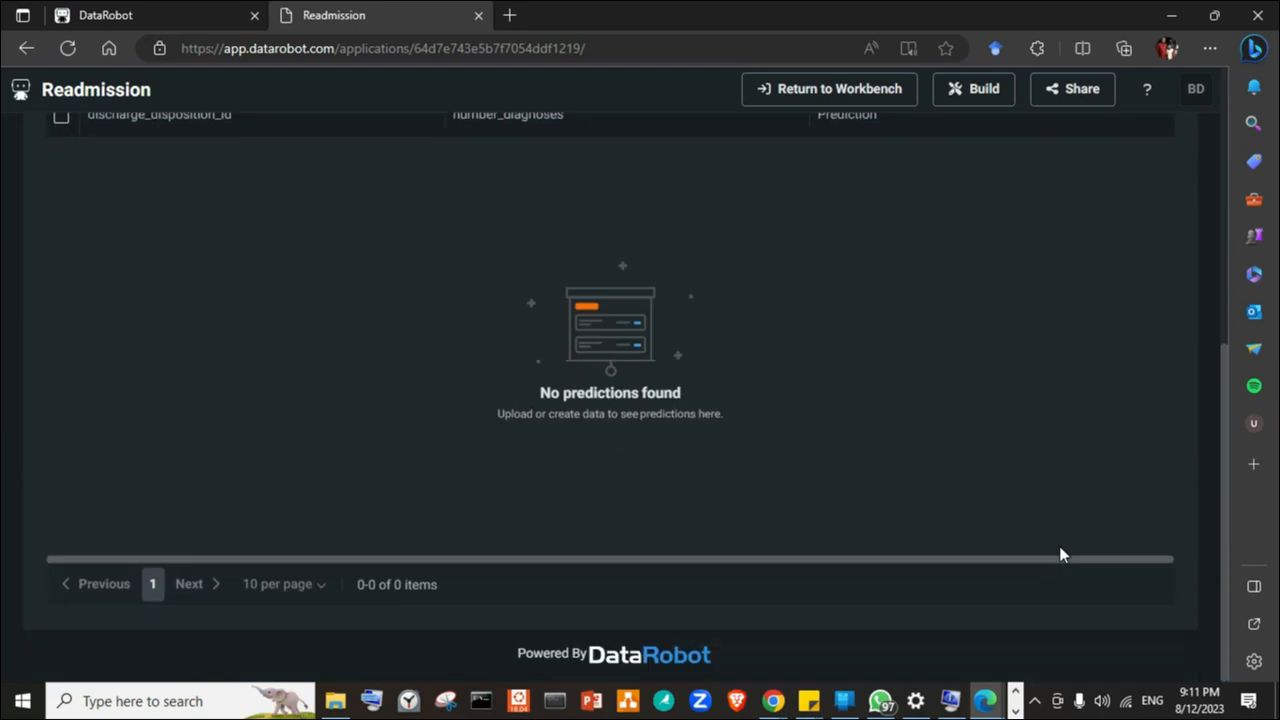
pyautogui.scroll(5, 1062, 555)
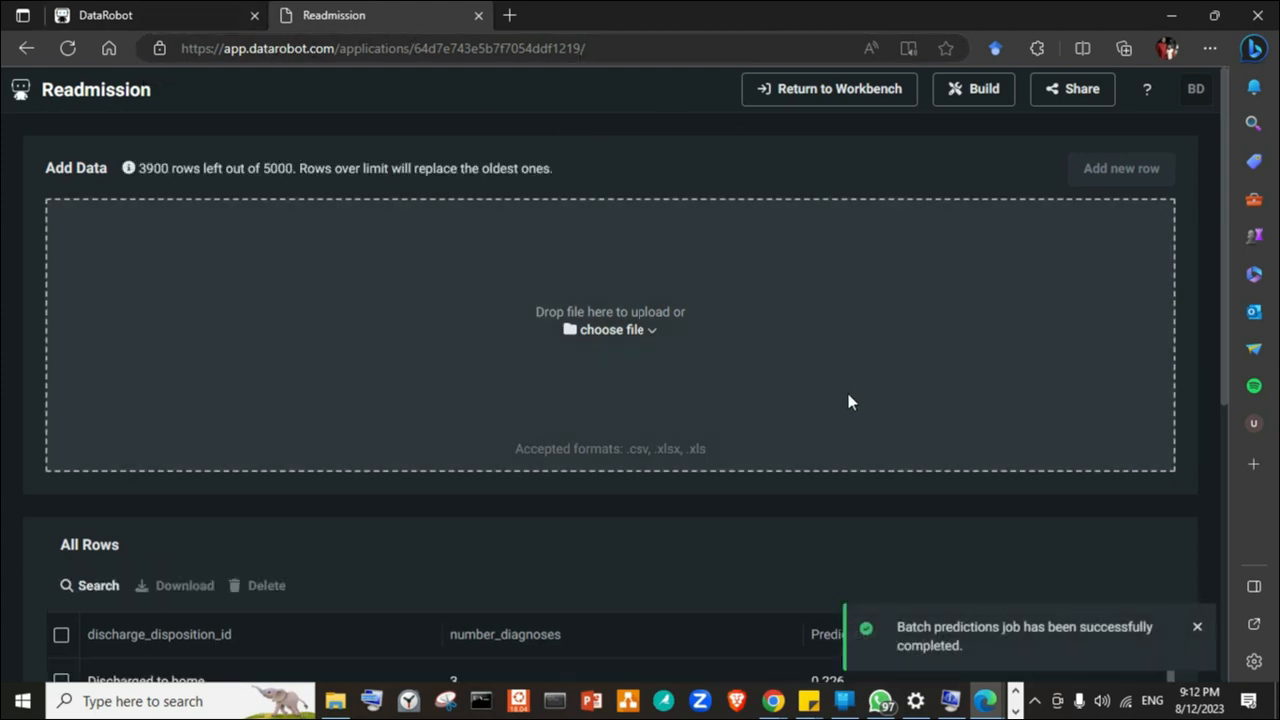
pyautogui.scroll(-3, 972, 557)
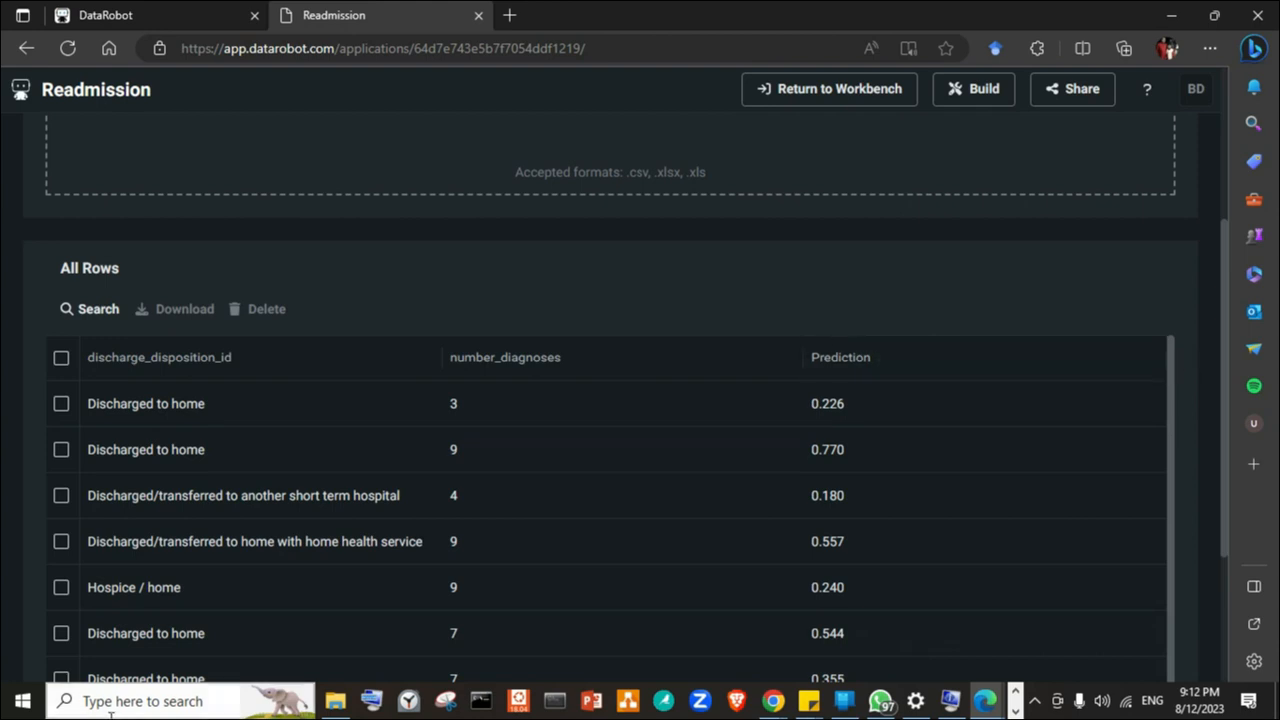
pyautogui.scroll(-1, 980, 508)
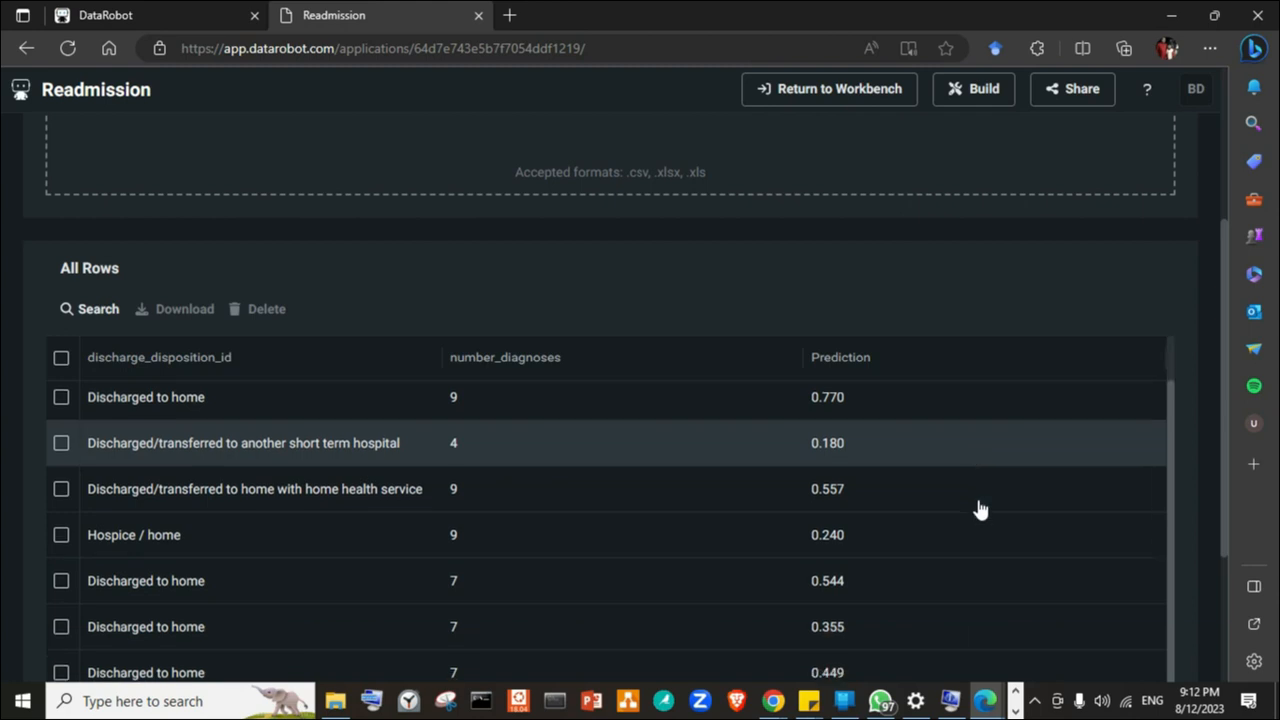
# - Compare the prediction scores with discharge disposition and number of diagnoses across the first page of All Rows
pyautogui.scroll(-2, 980, 508)
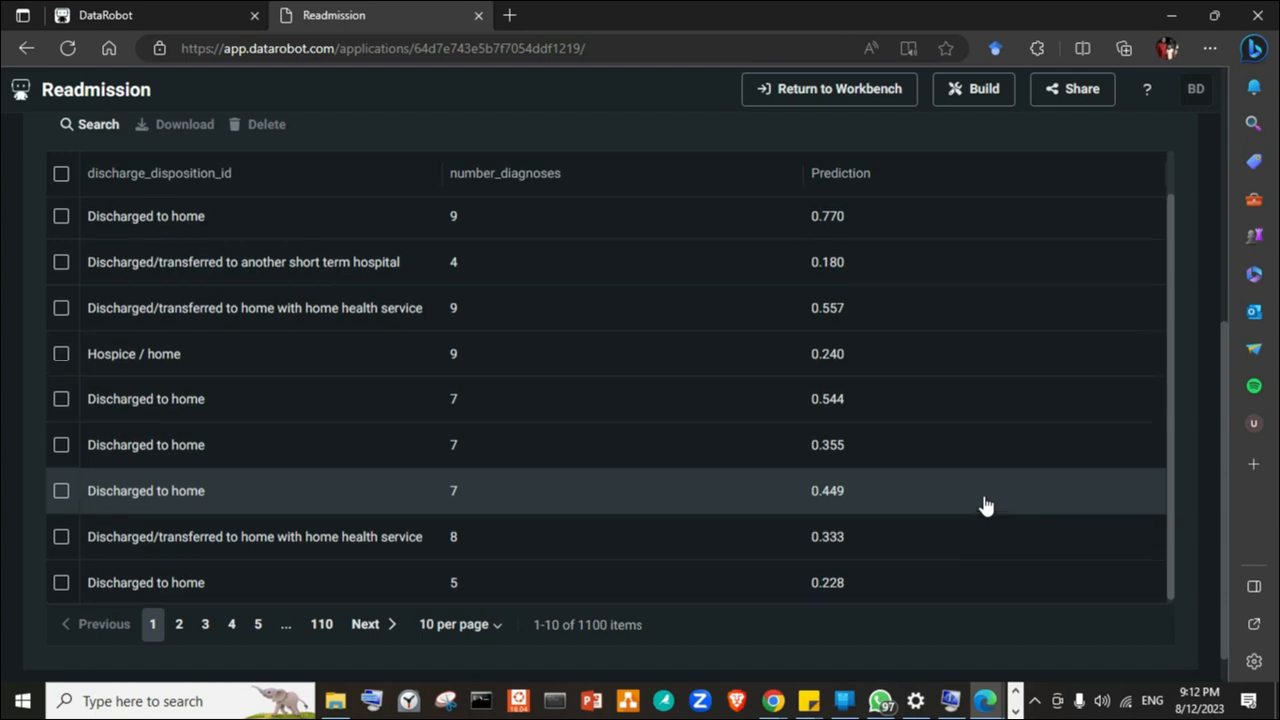
pyautogui.scroll(1, 985, 505)
pyautogui.scroll(1, 985, 505)
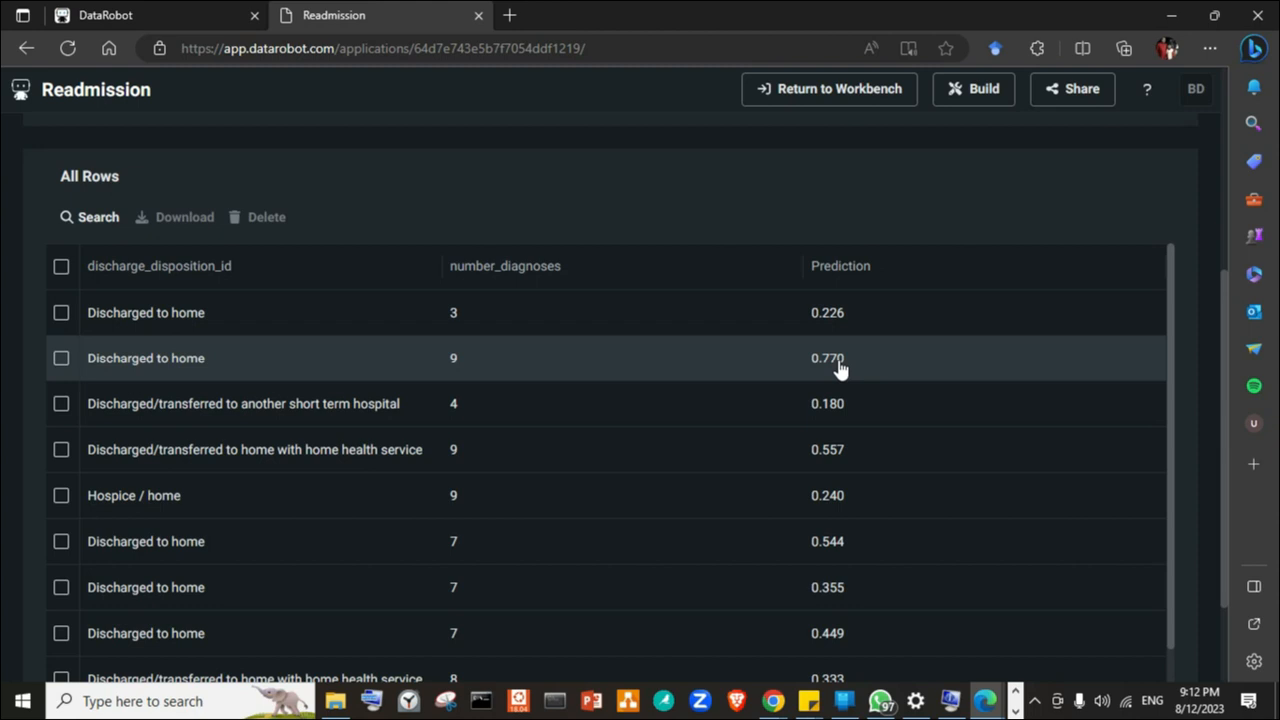
pyautogui.scroll(2, 838, 369)
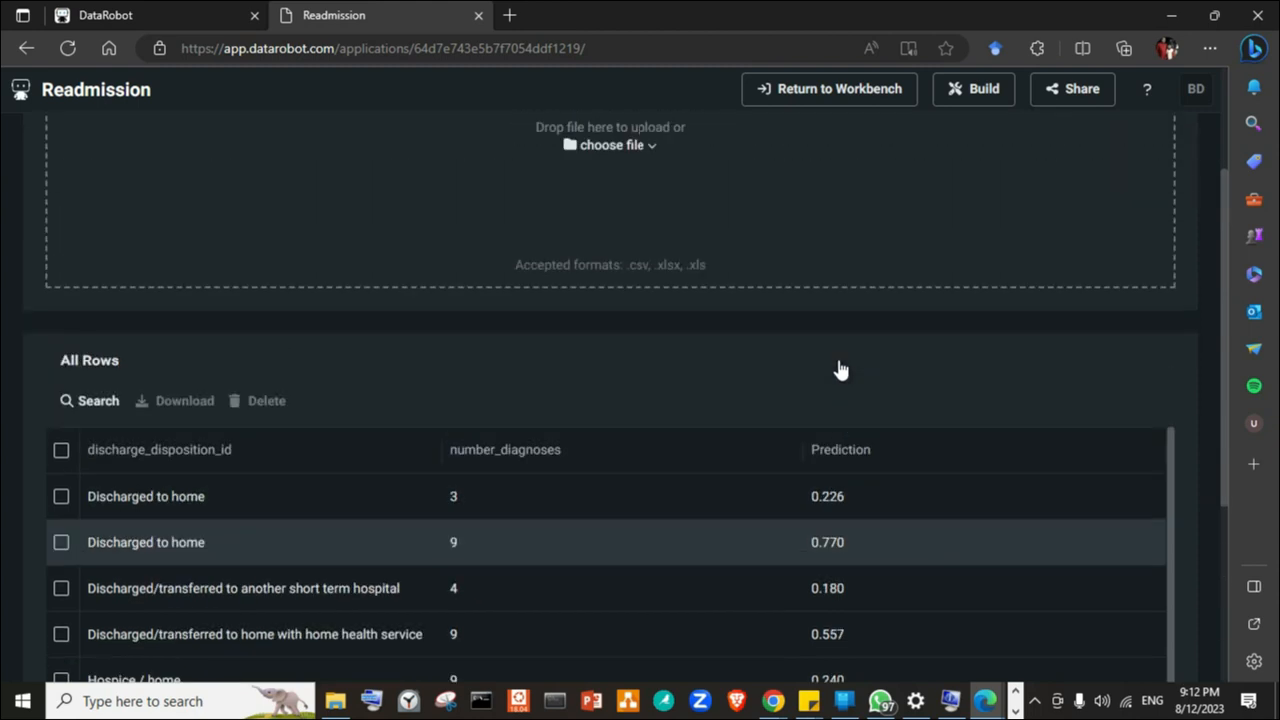
pyautogui.scroll(-1, 889, 486)
pyautogui.scroll(-3, 1187, 515)
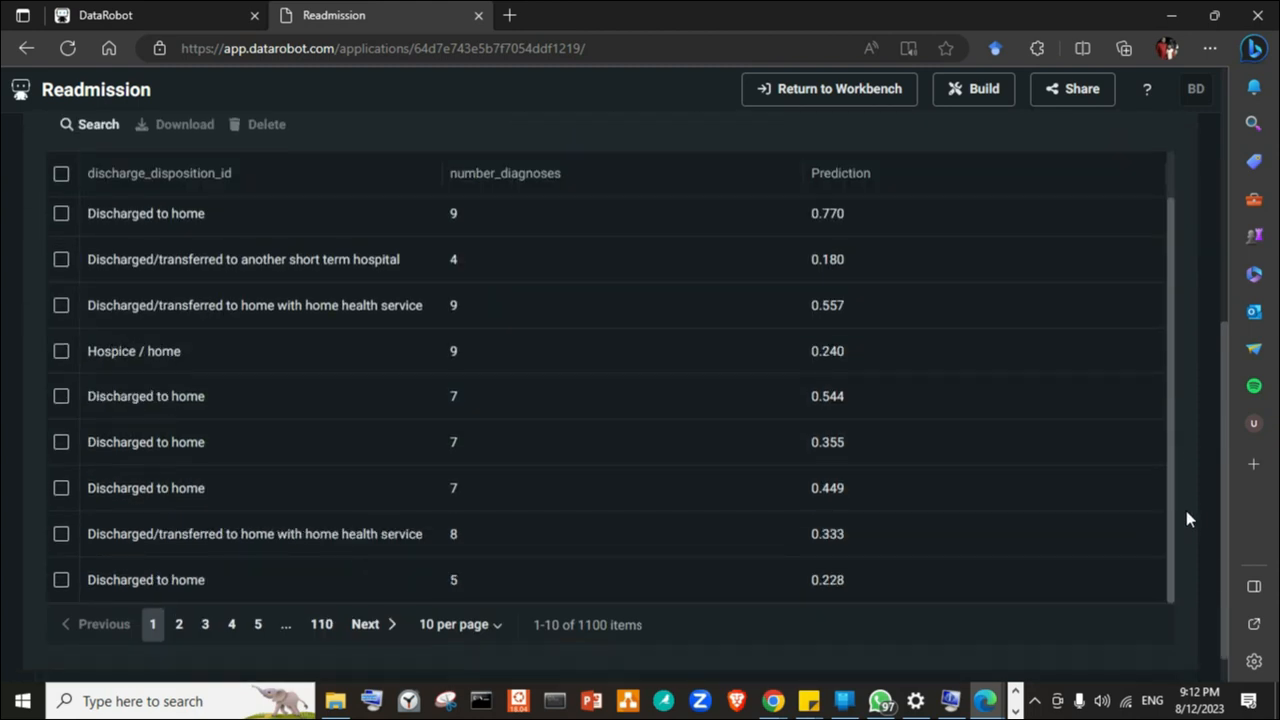
pyautogui.scroll(4, 1185, 505)
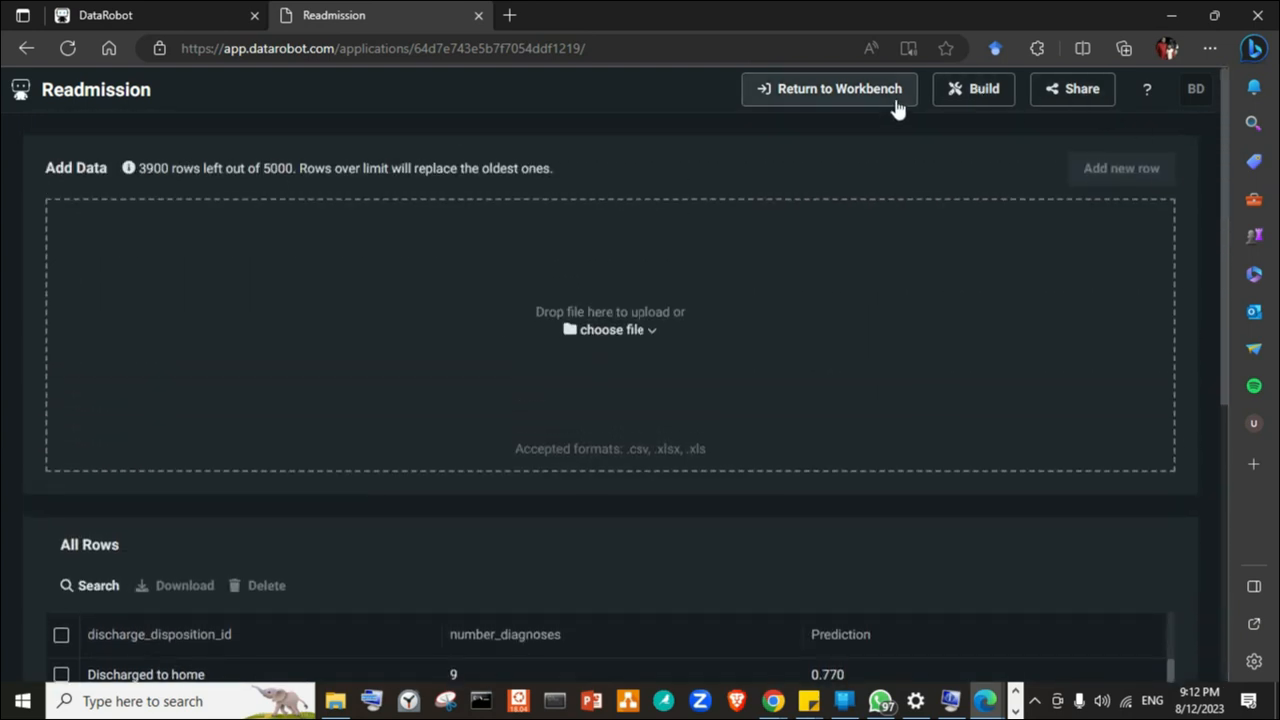
# - Return to the Workbench use case, skip its tour and open the HOSPITAL_READMISSION_DATA experiment with its Jobs list expanded
pyautogui.click(873, 100)
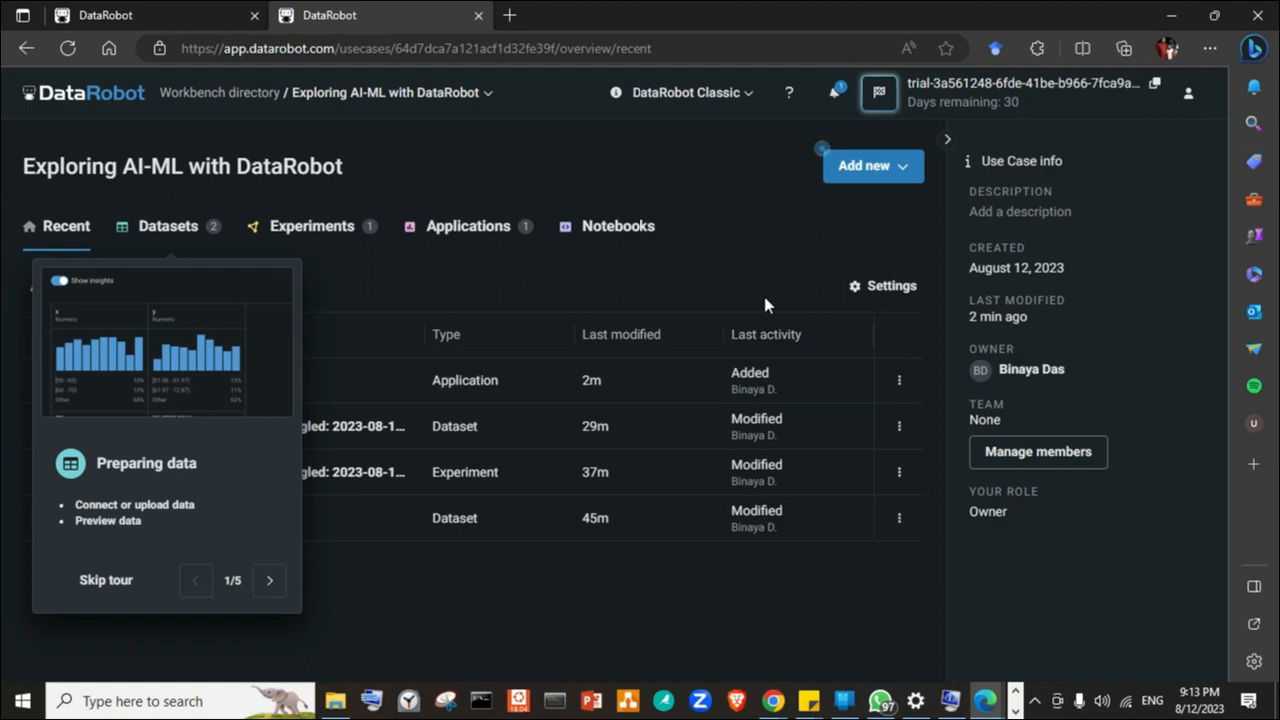
pyautogui.click(338, 238)
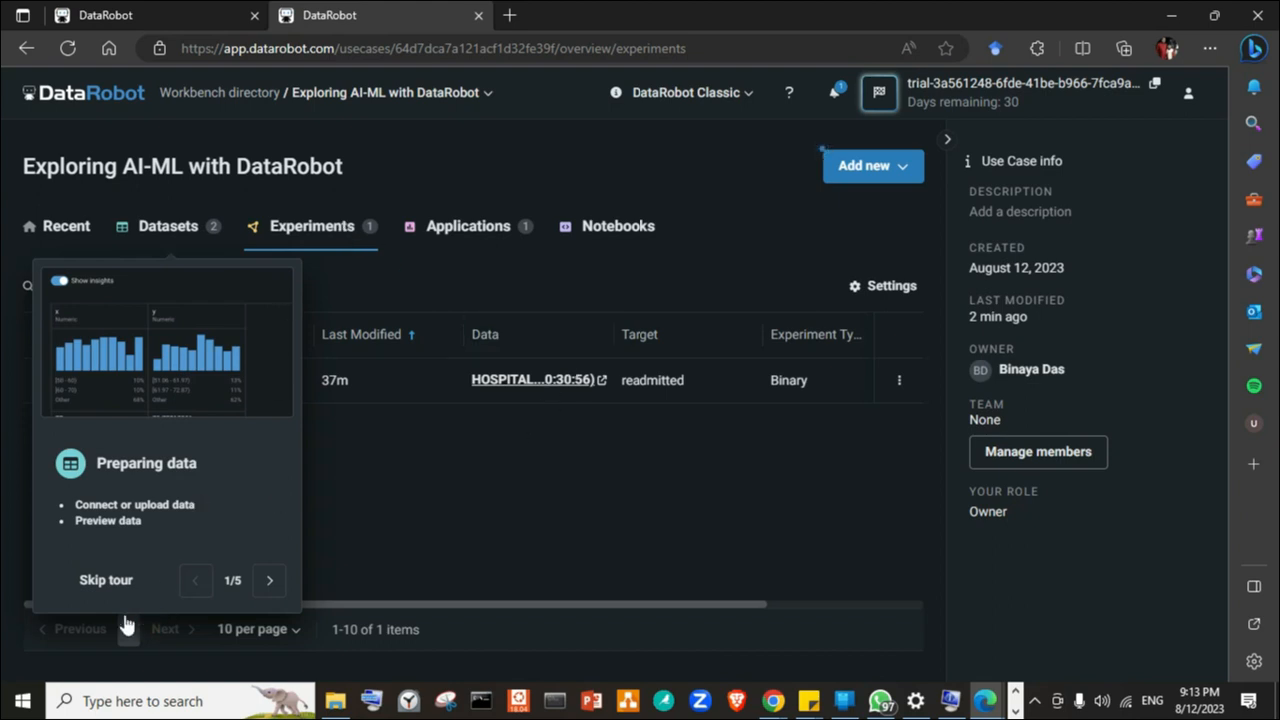
pyautogui.click(113, 582)
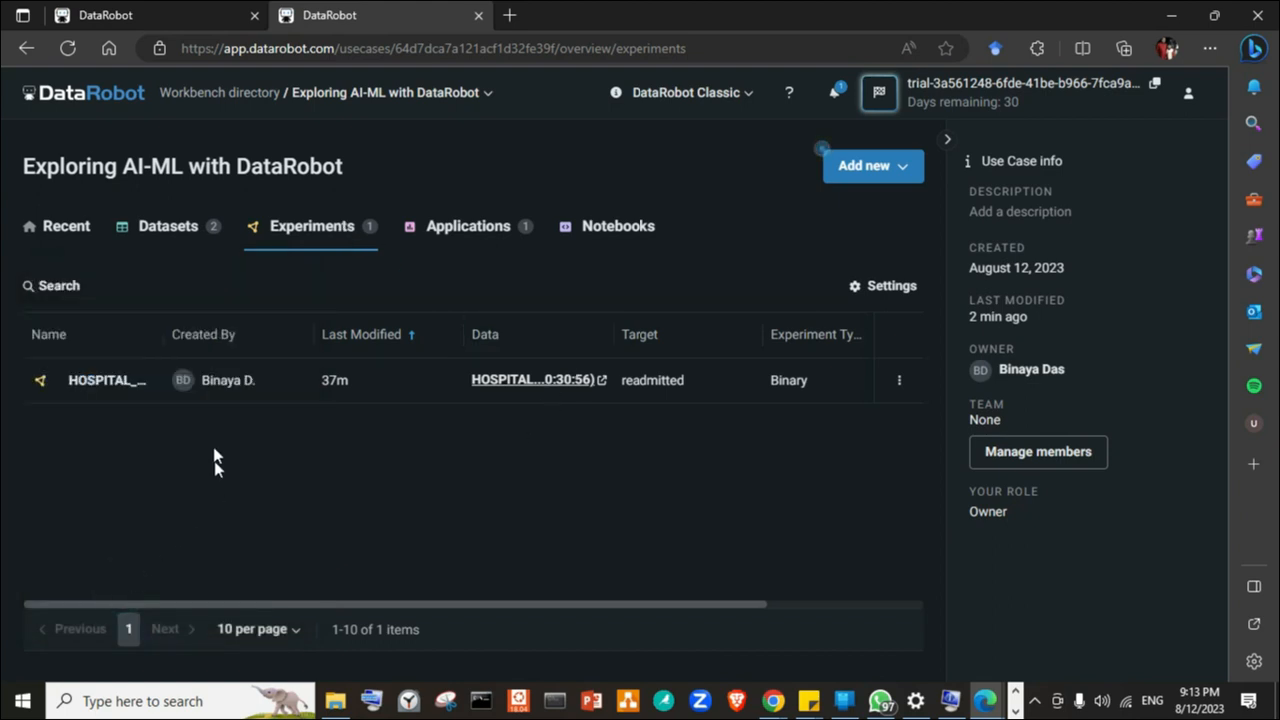
pyautogui.click(96, 378)
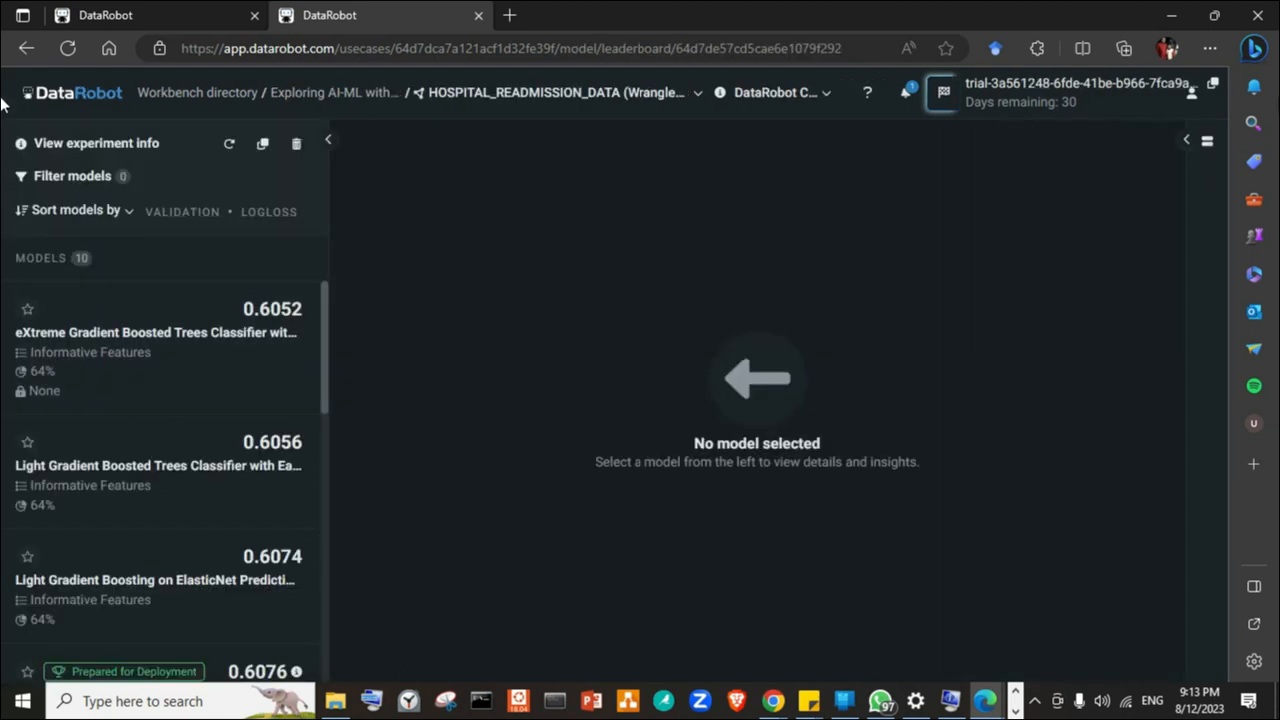
pyautogui.click(1185, 141)
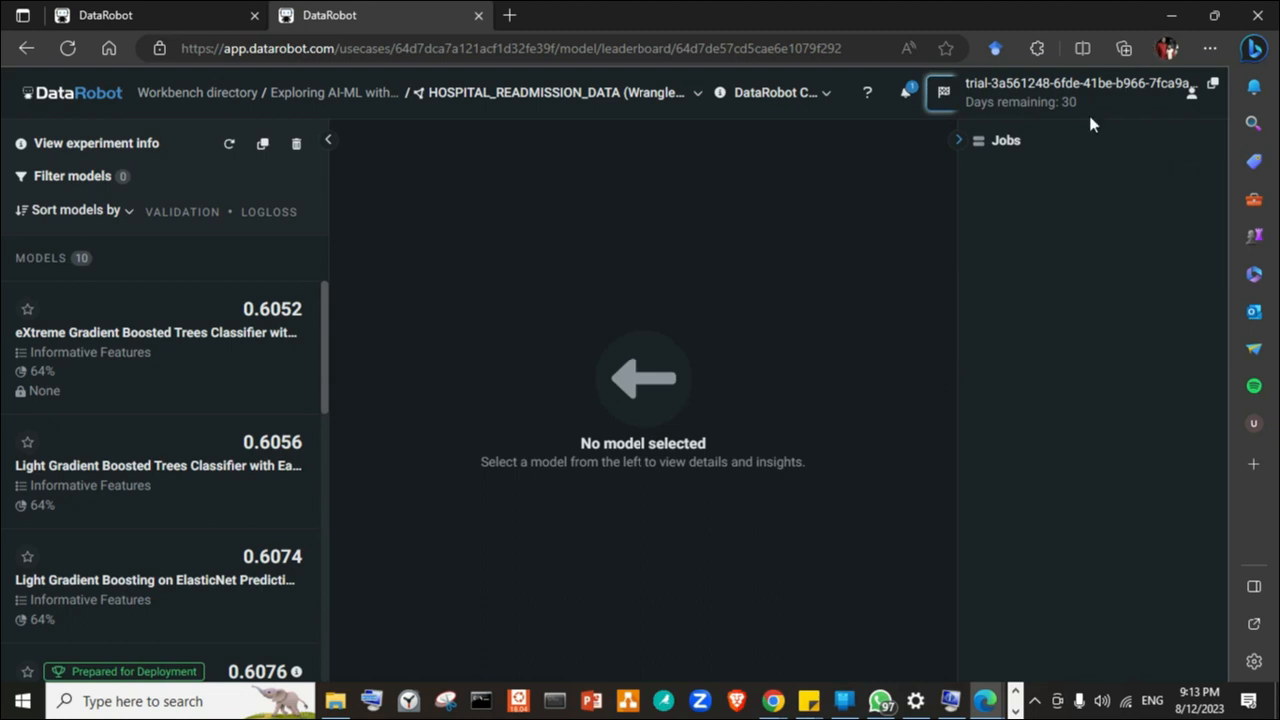
# - View the datasets in DataRobot Classic's AI Catalog and the model packages in the Model Registry
pyautogui.click(827, 93)
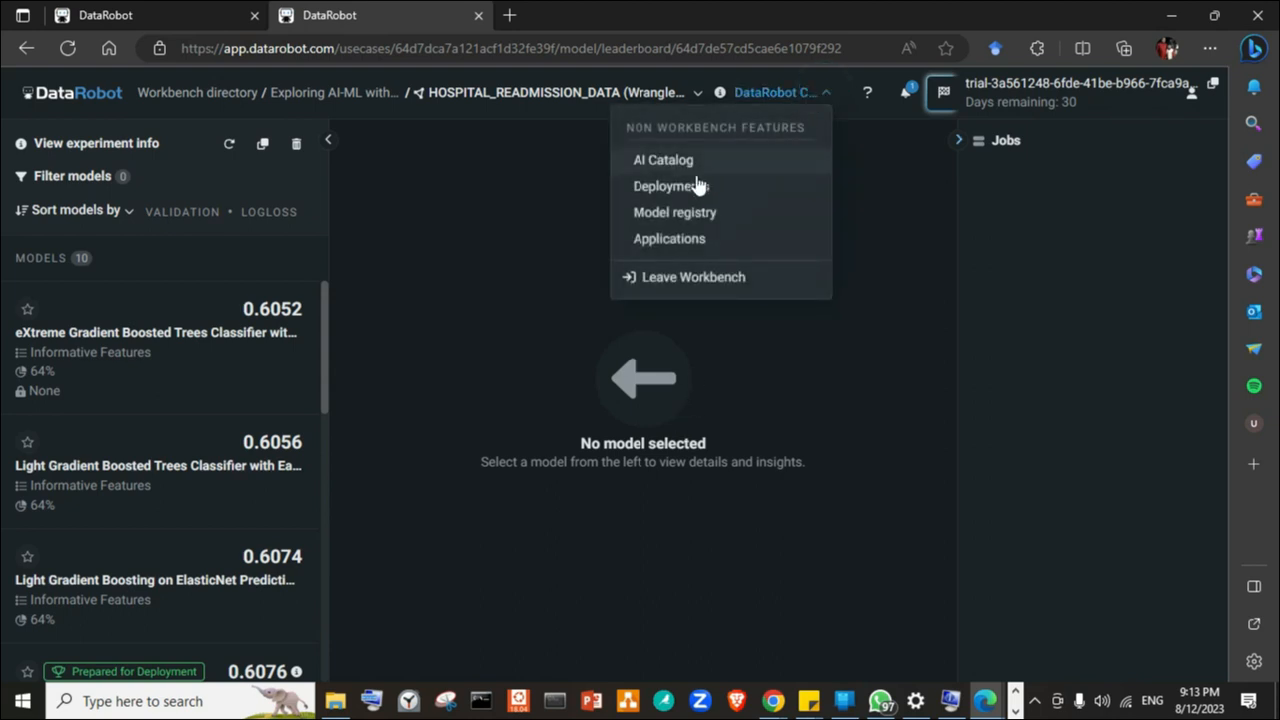
pyautogui.click(693, 167)
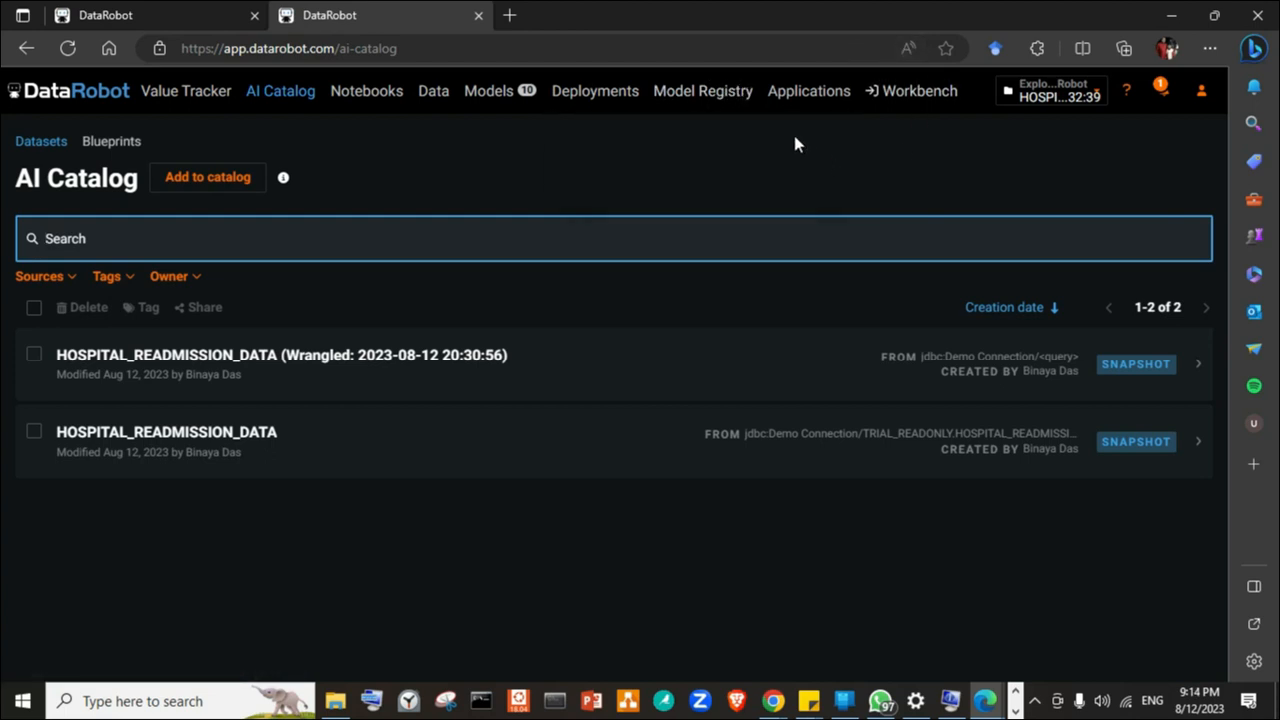
pyautogui.click(664, 110)
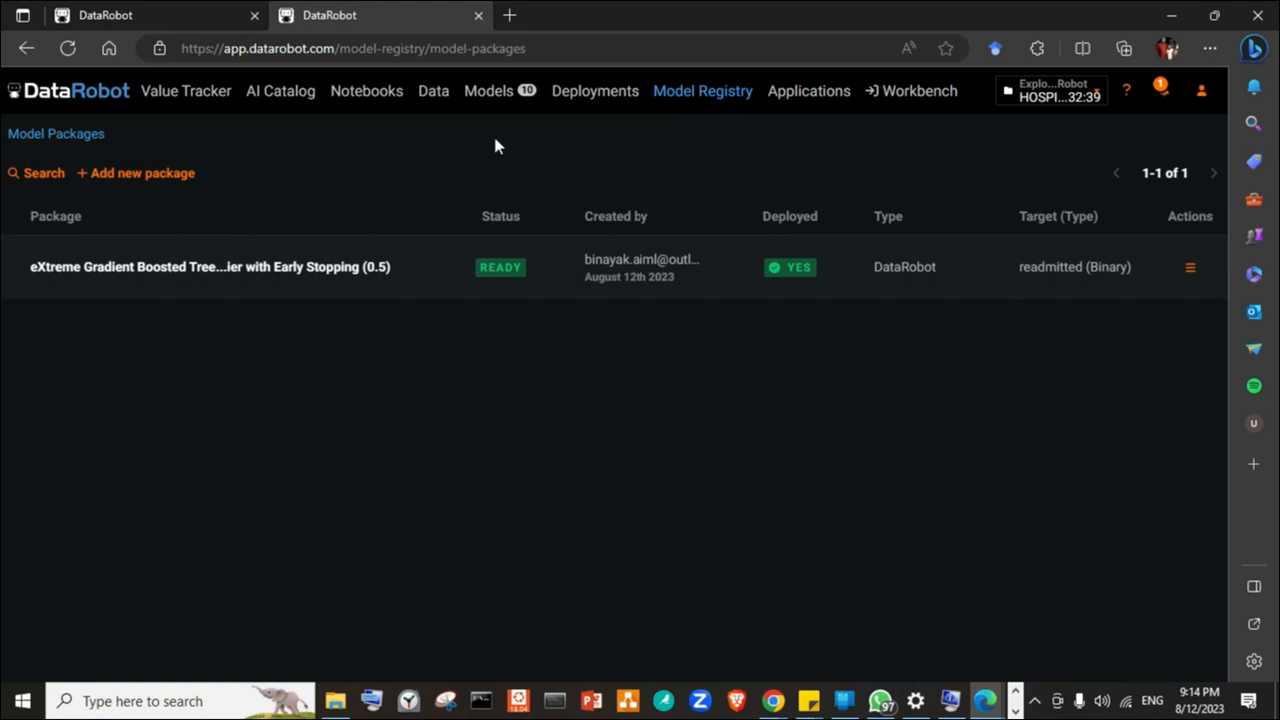
# - Examine the models on the Classic Leaderboard, including the feature list options of the 64% eXtreme Gradient Boosted Trees Classifier
pyautogui.click(494, 100)
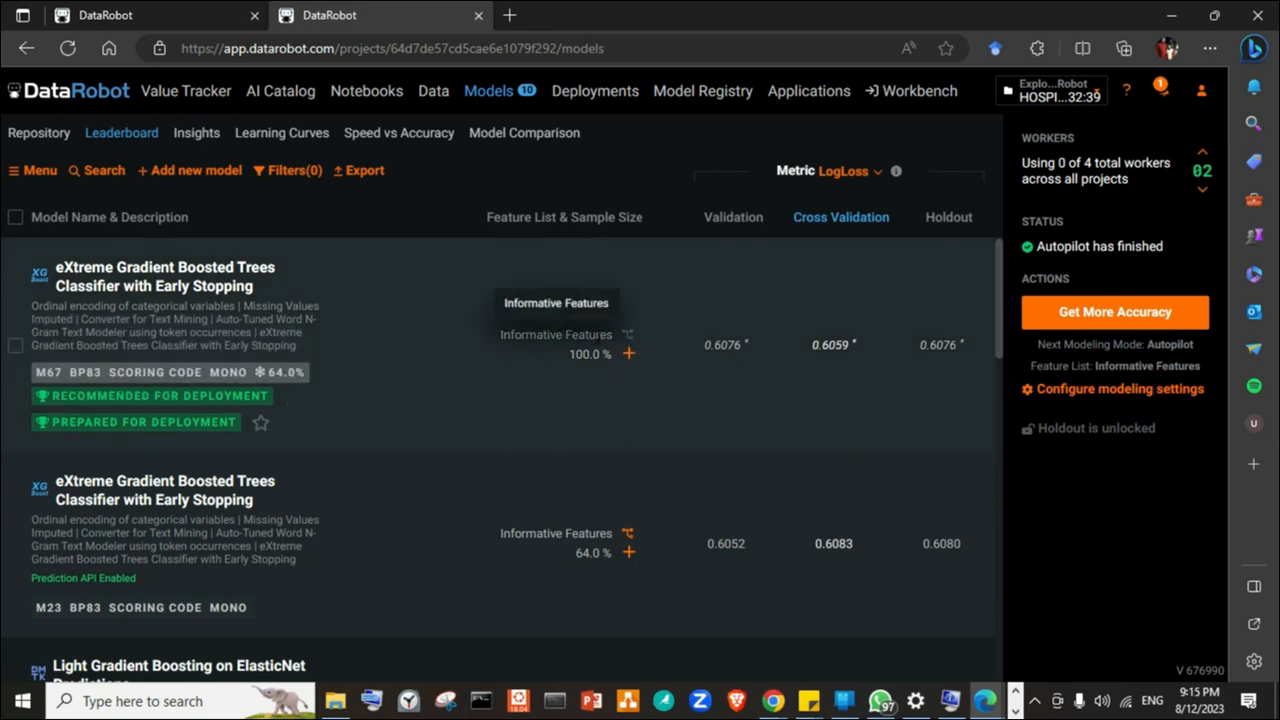
pyautogui.scroll(-1, 446, 597)
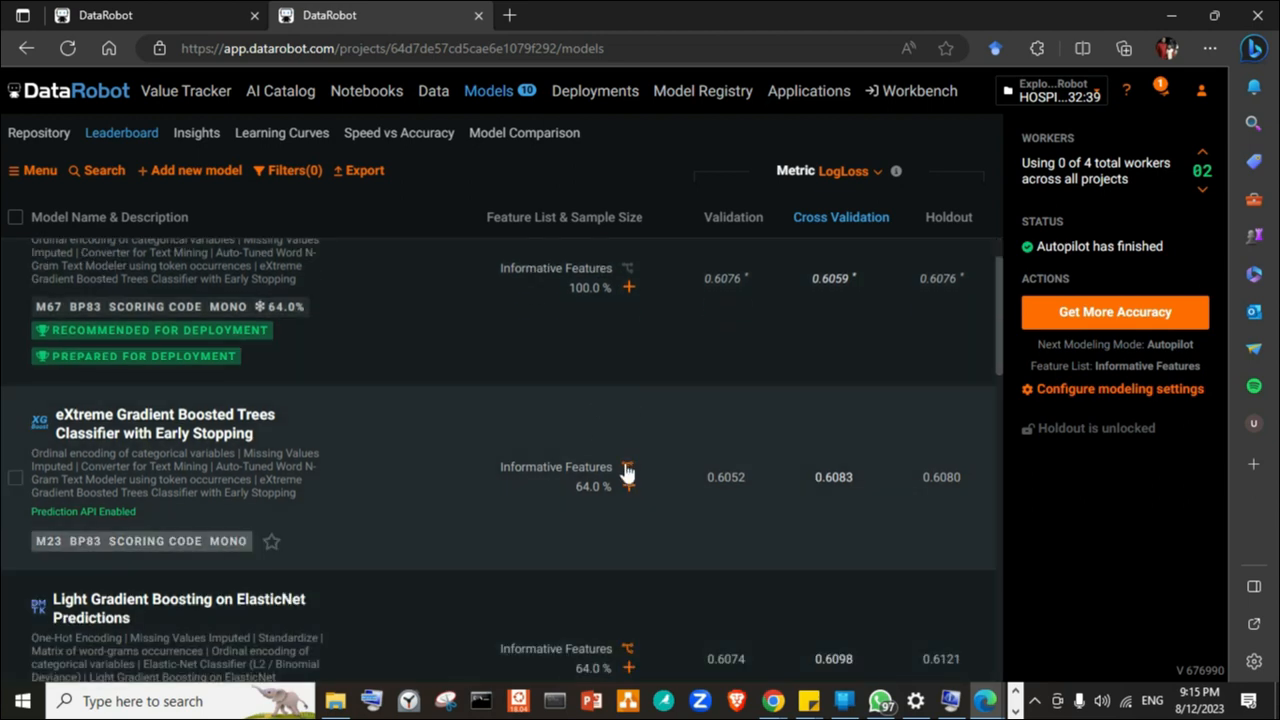
pyautogui.click(627, 469)
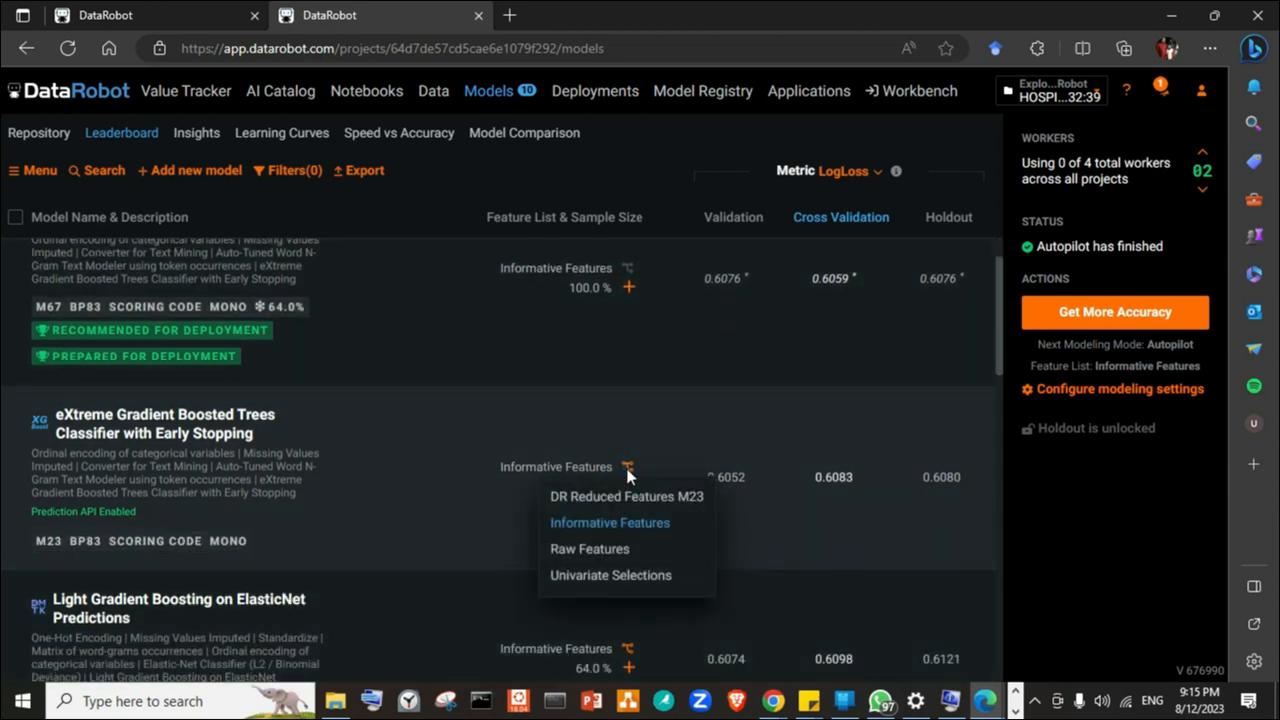
pyautogui.click(410, 534)
pyautogui.scroll(-3, 410, 540)
pyautogui.scroll(-3, 410, 542)
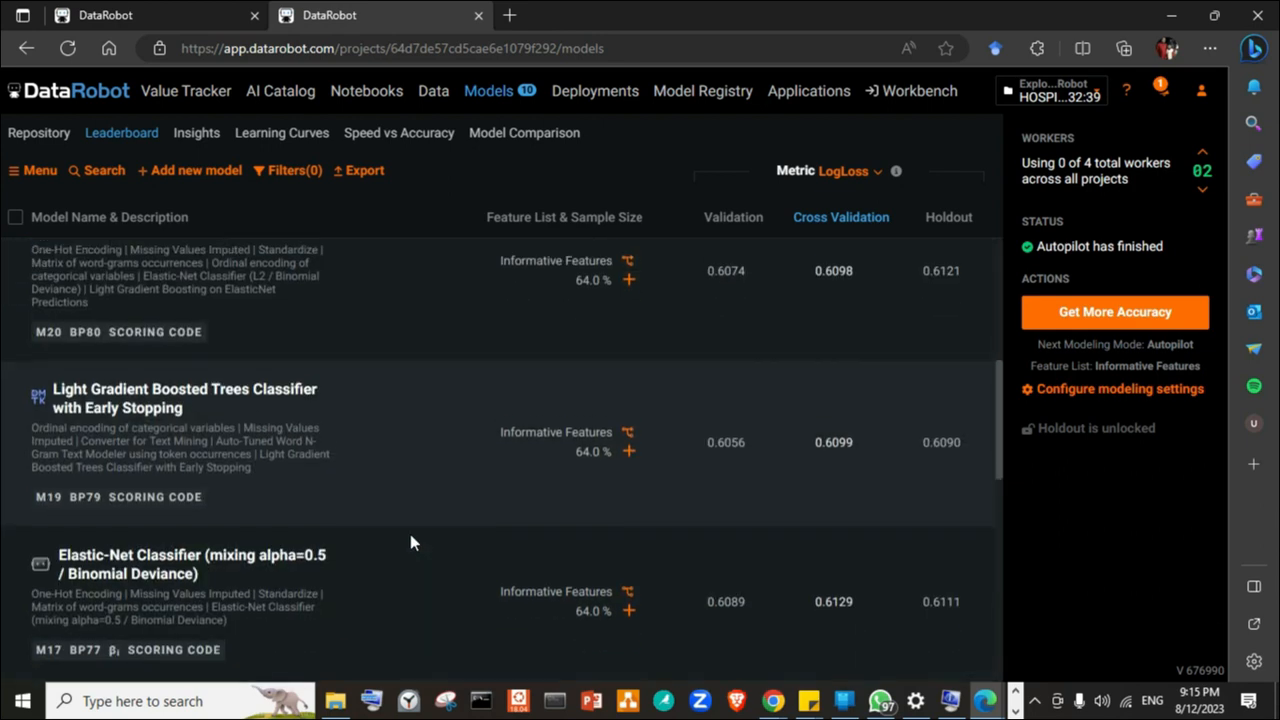
pyautogui.scroll(7, 412, 542)
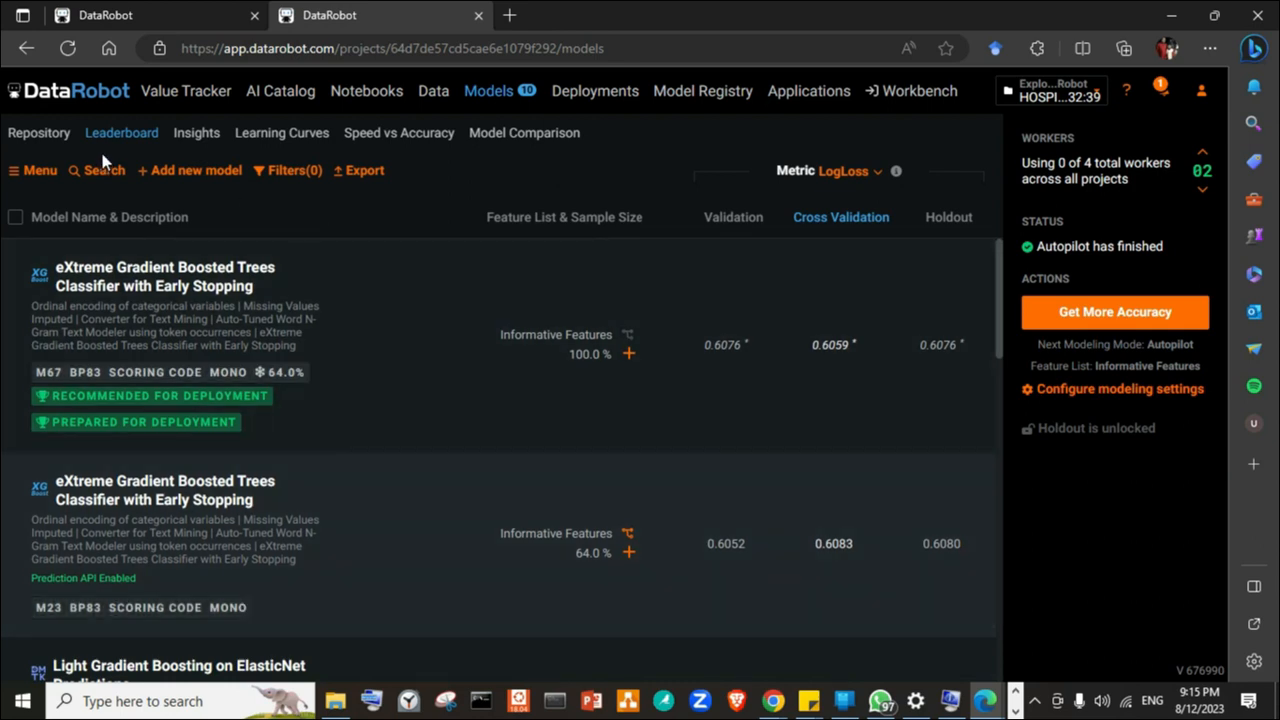
# - Browse the blueprints in the model Repository and check the feature lists offered for the Dropout Additive Regression Trees Classifier
pyautogui.click(39, 134)
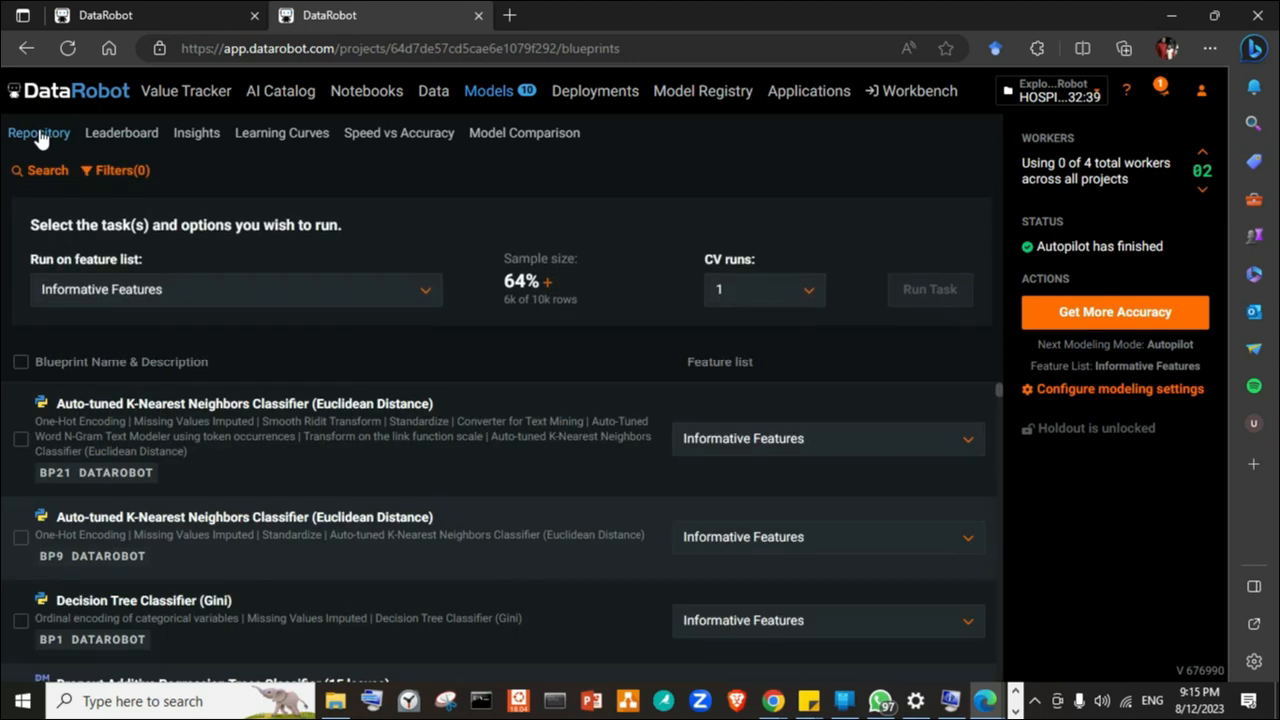
pyautogui.scroll(-2, 317, 494)
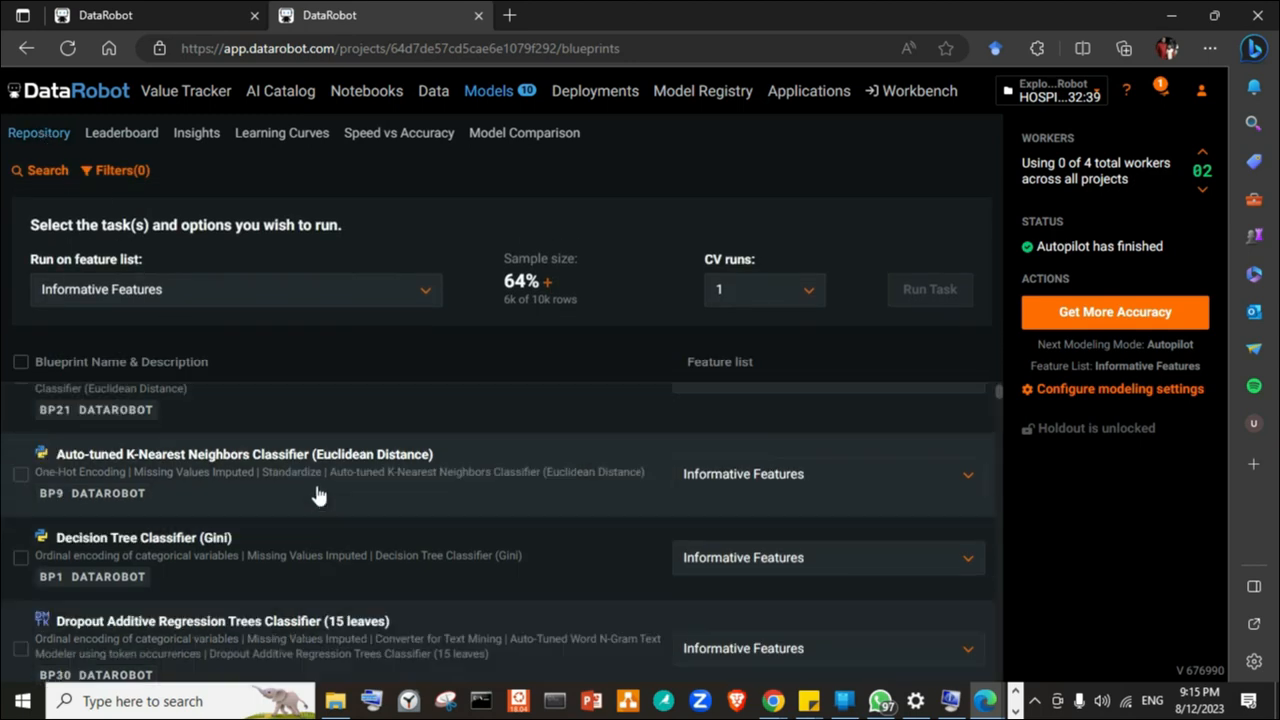
pyautogui.scroll(-1, 316, 506)
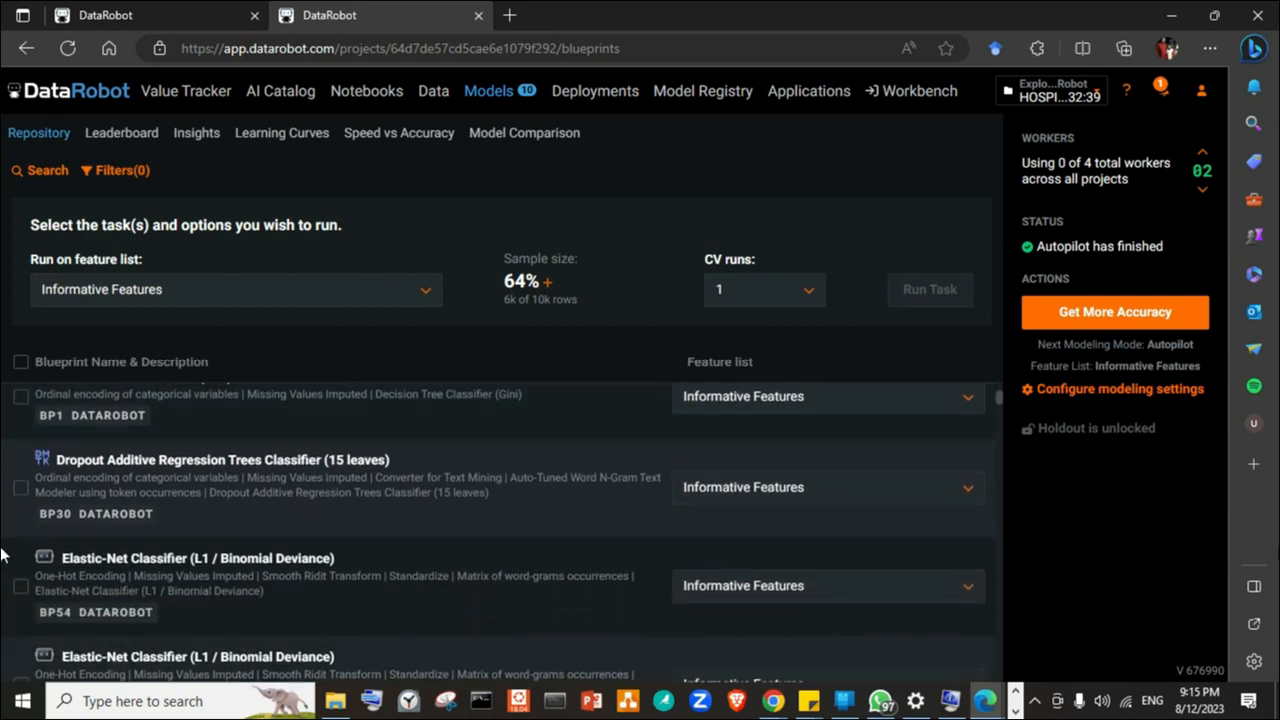
pyautogui.click(953, 495)
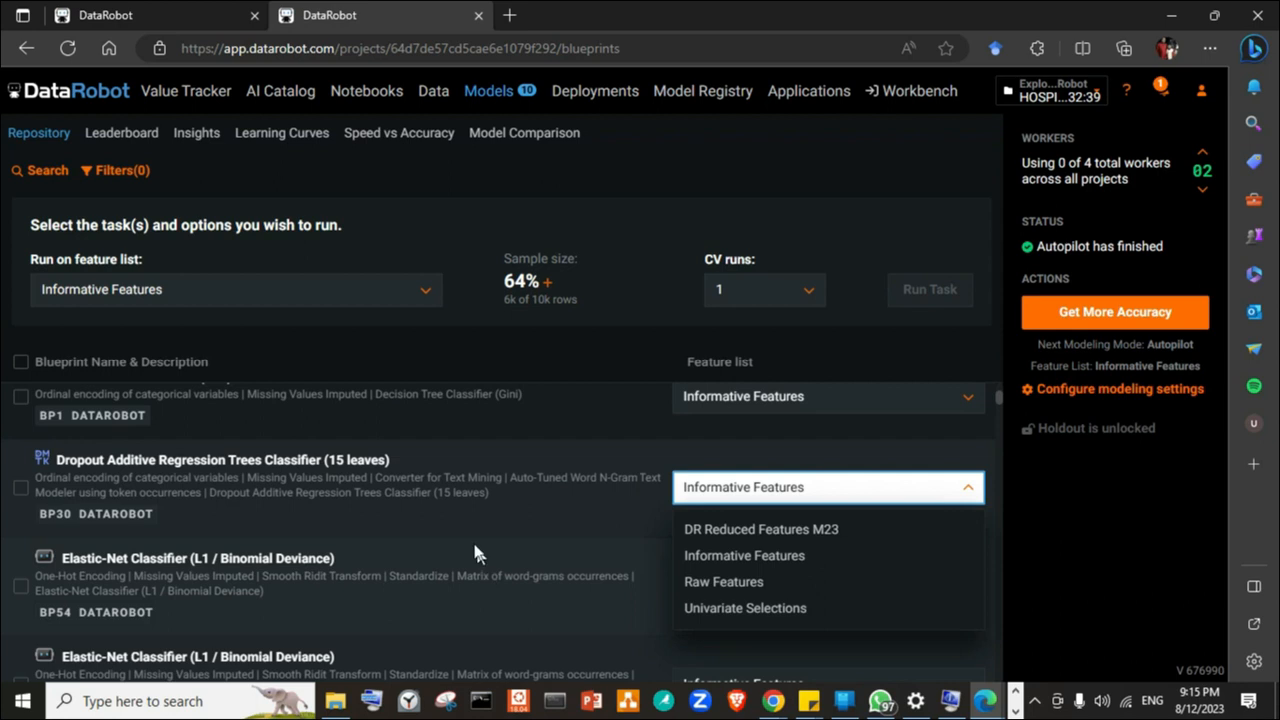
pyautogui.scroll(-3, 474, 545)
pyautogui.scroll(-4, 470, 536)
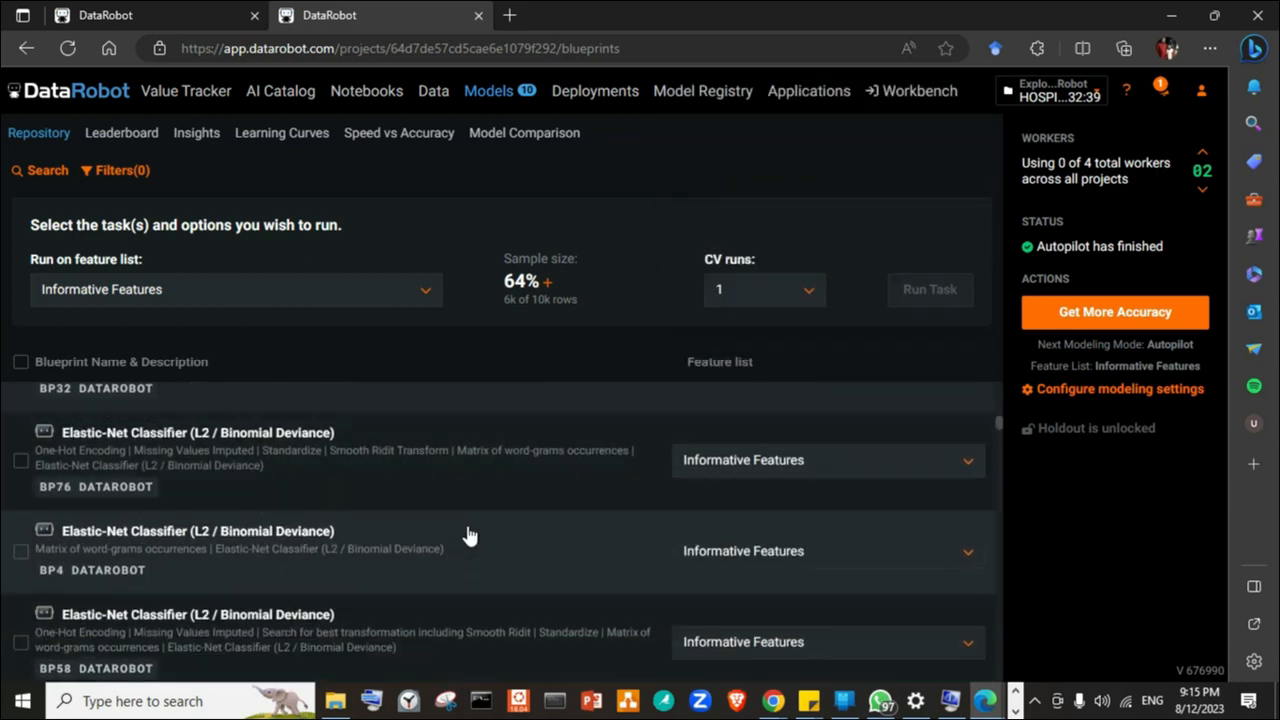
pyautogui.scroll(-10, 470, 536)
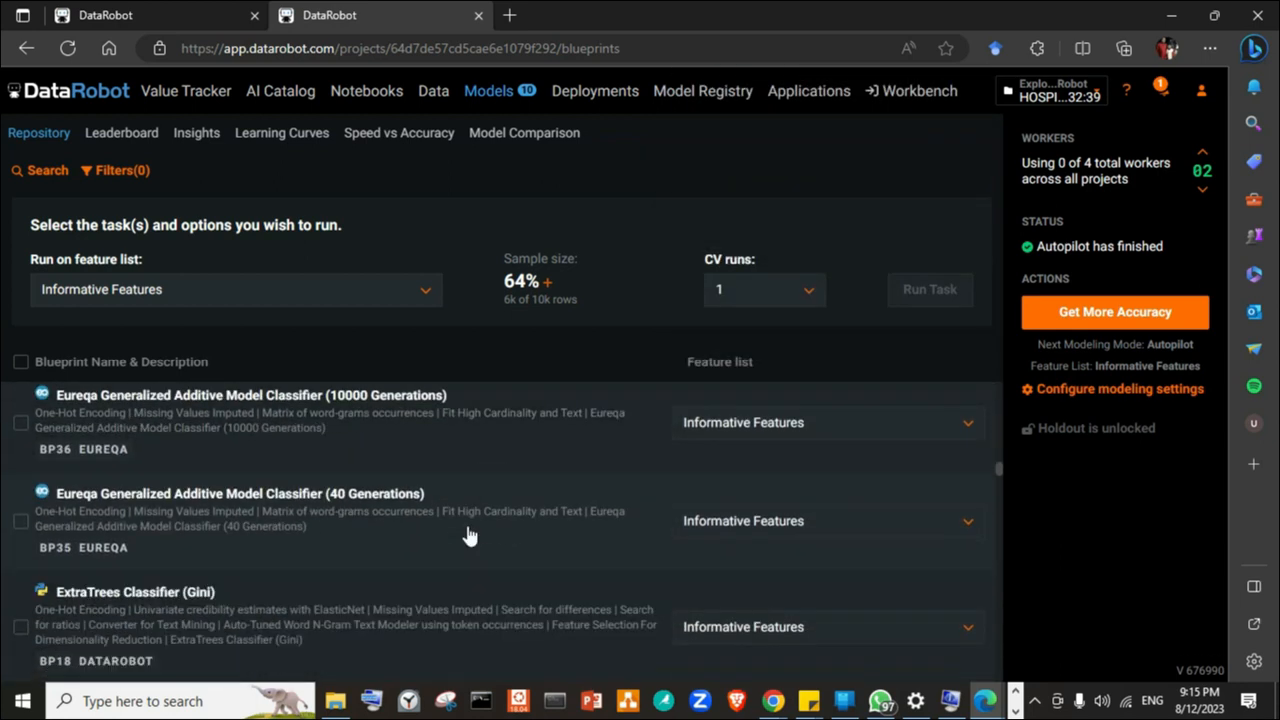
pyautogui.scroll(-6, 470, 536)
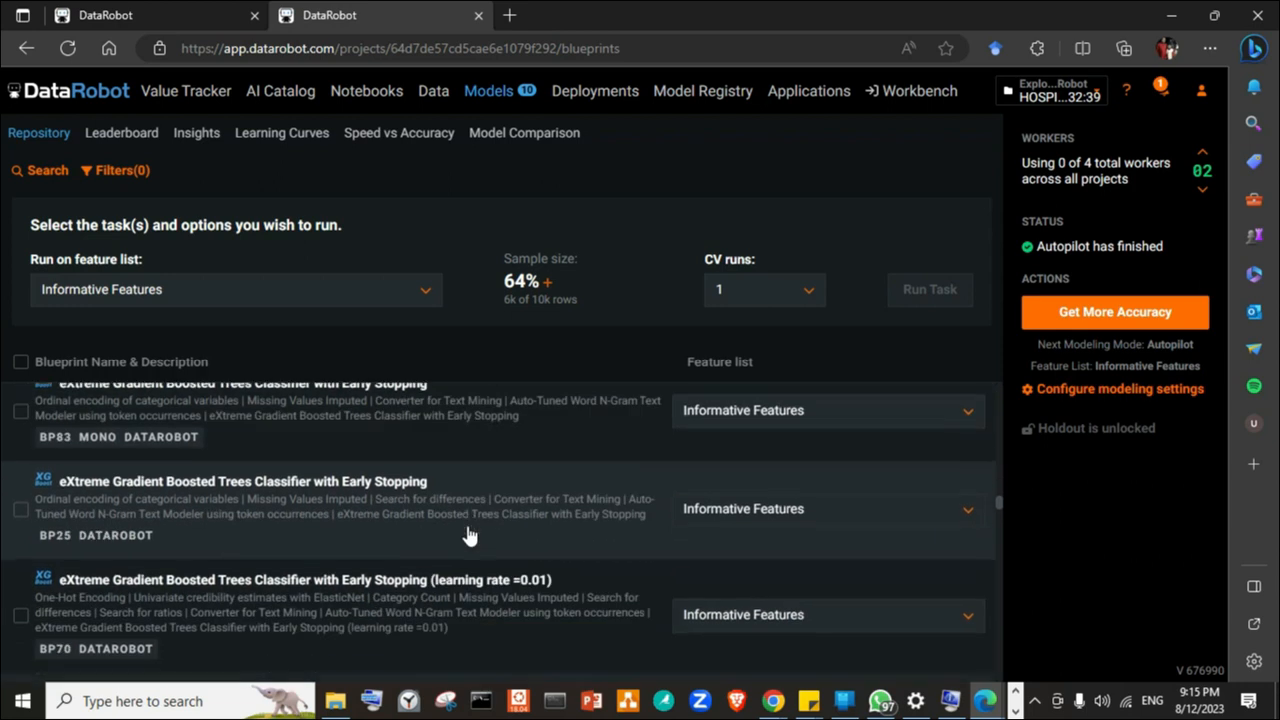
# - View the project's model Insights, Learning Curves and Model Comparison
pyautogui.click(195, 136)
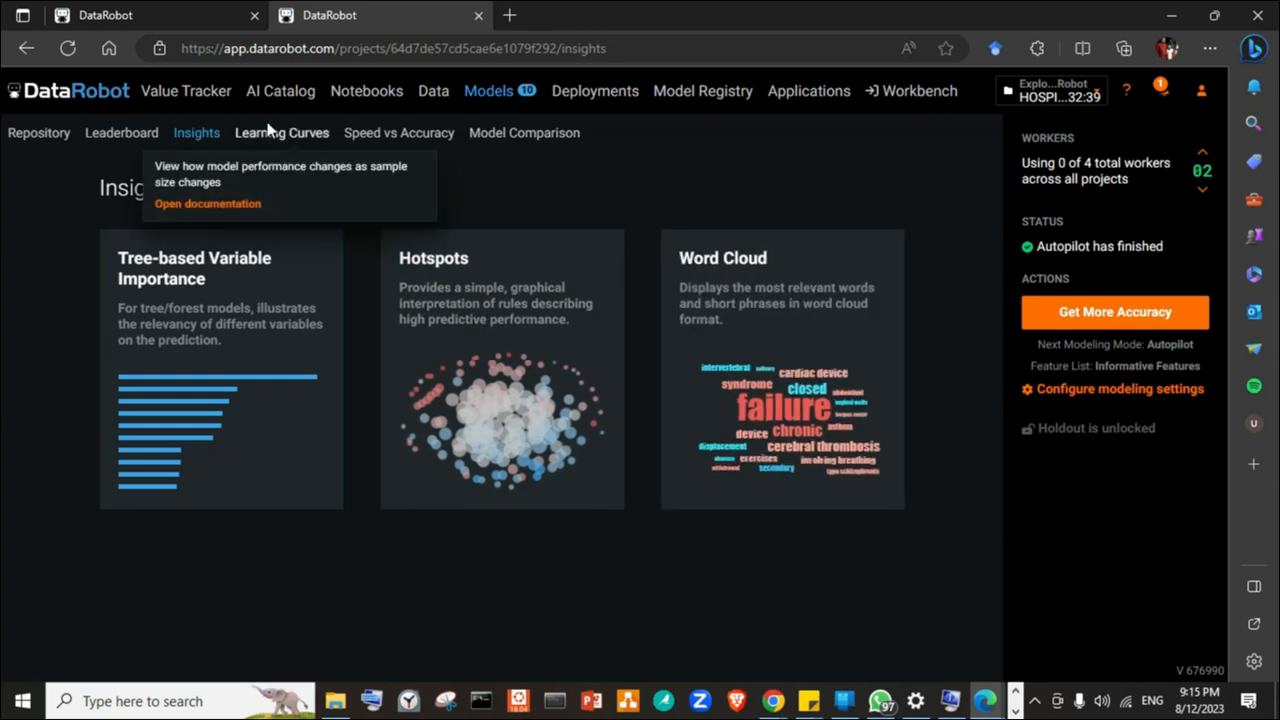
pyautogui.click(268, 134)
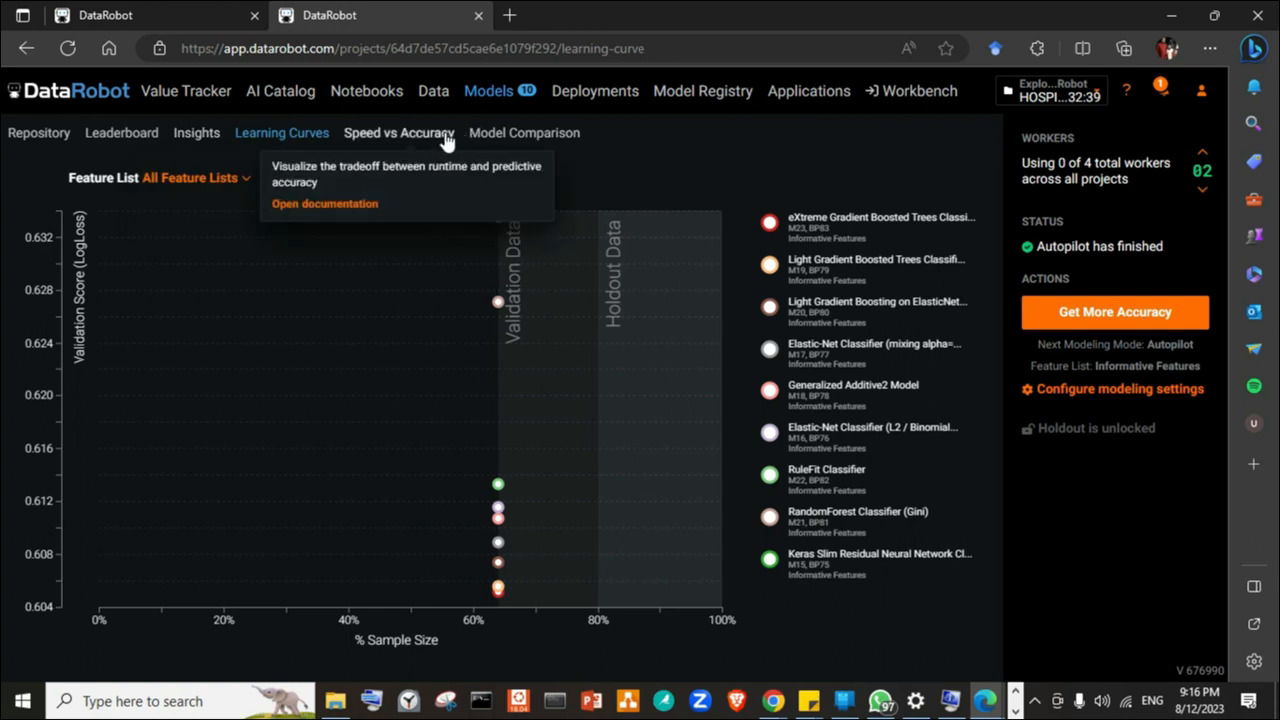
pyautogui.click(518, 136)
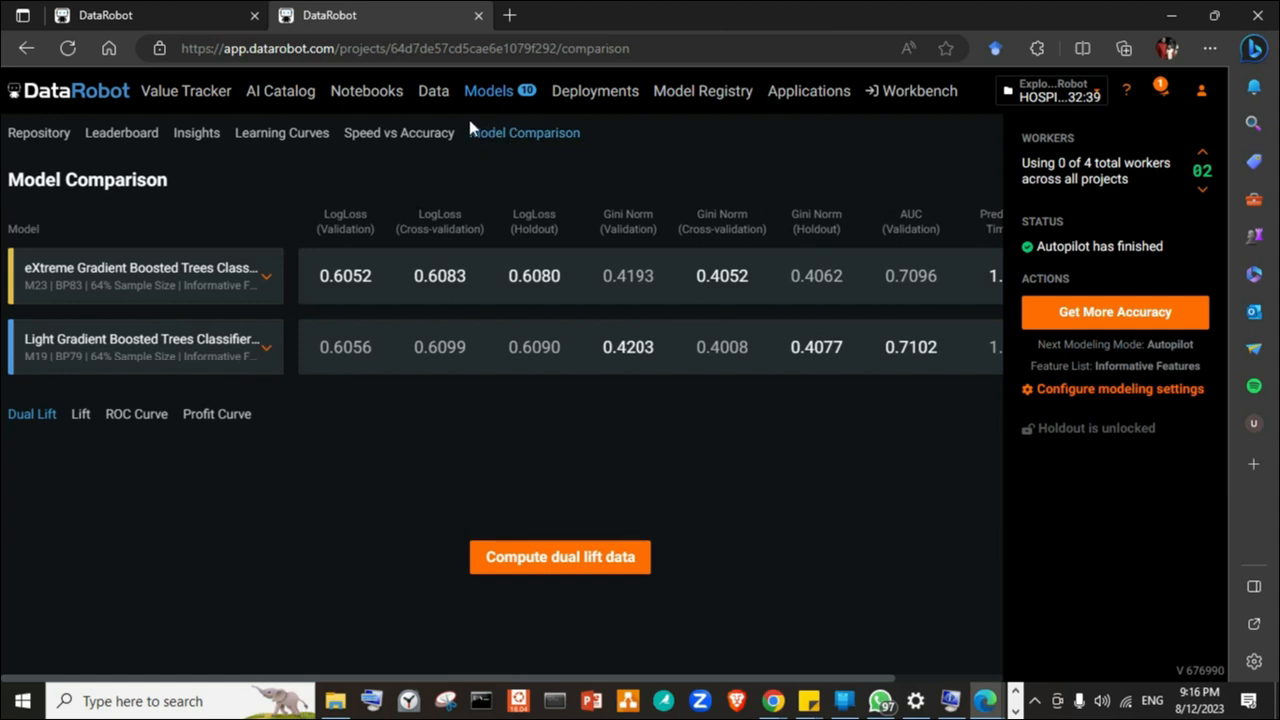
# - View the Notebooks and Value Tracker areas of DataRobot Classic
pyautogui.click(372, 97)
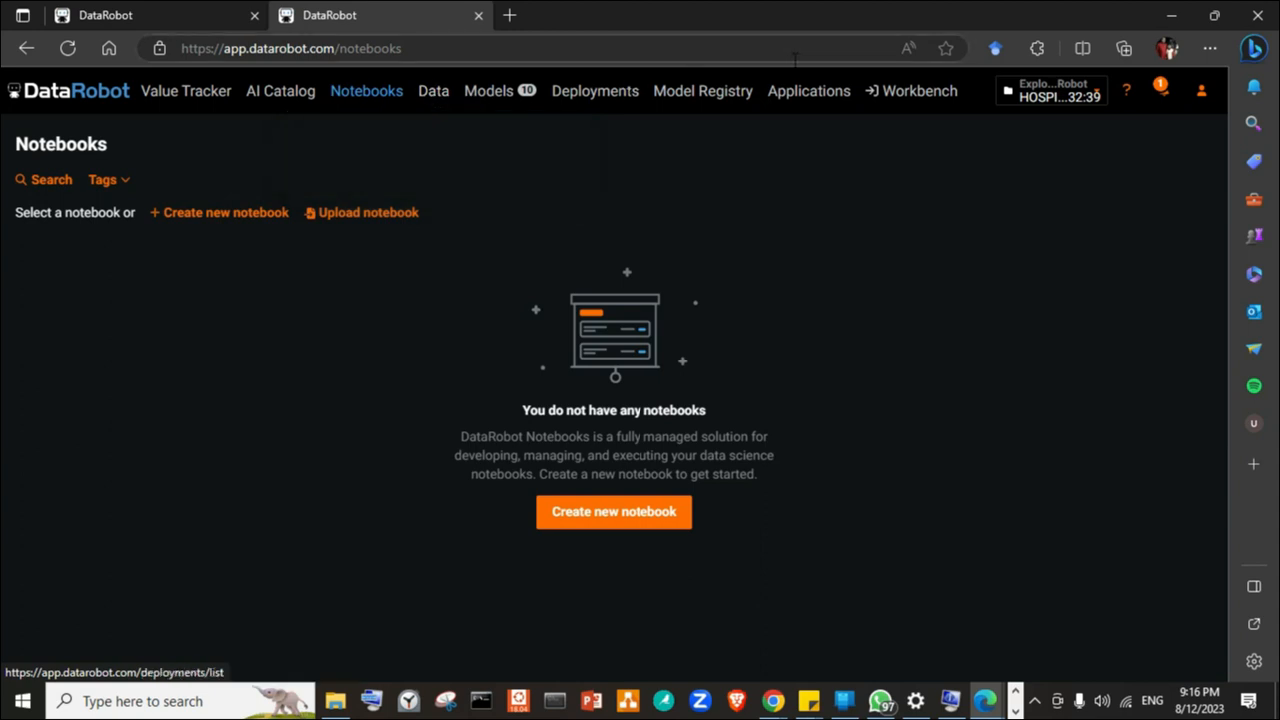
pyautogui.click(171, 93)
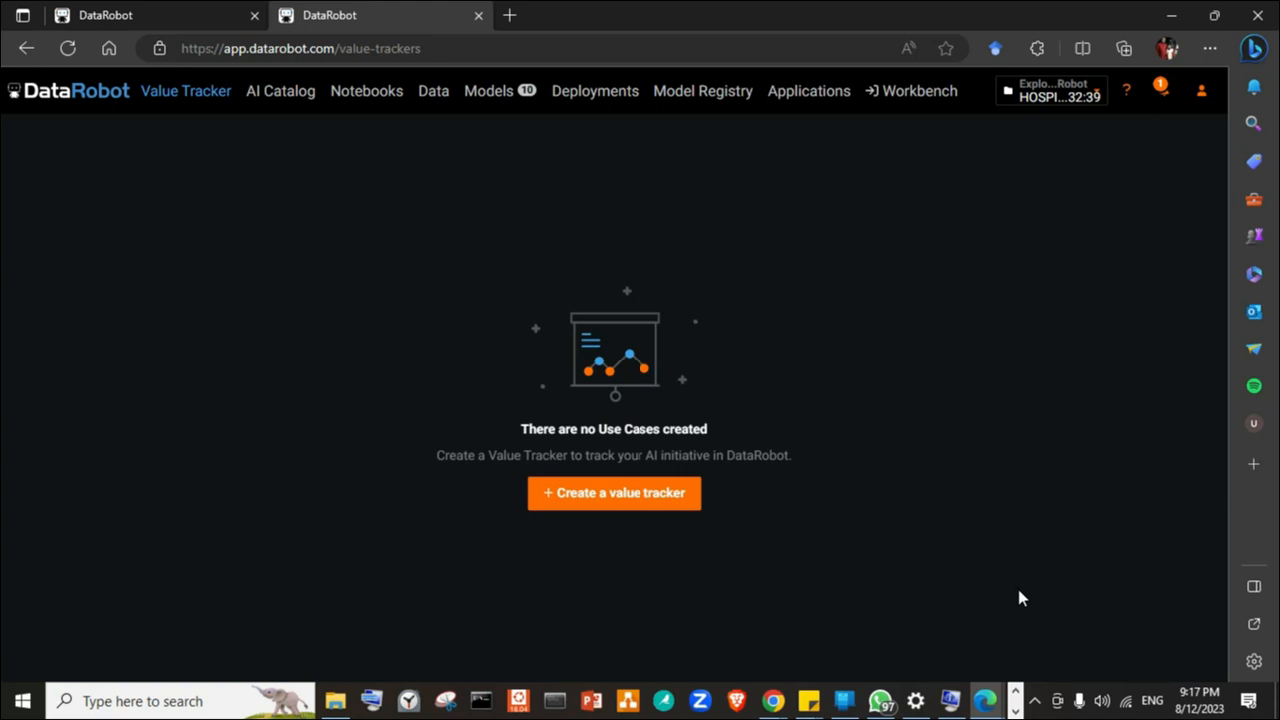
pyautogui.click(1037, 701)
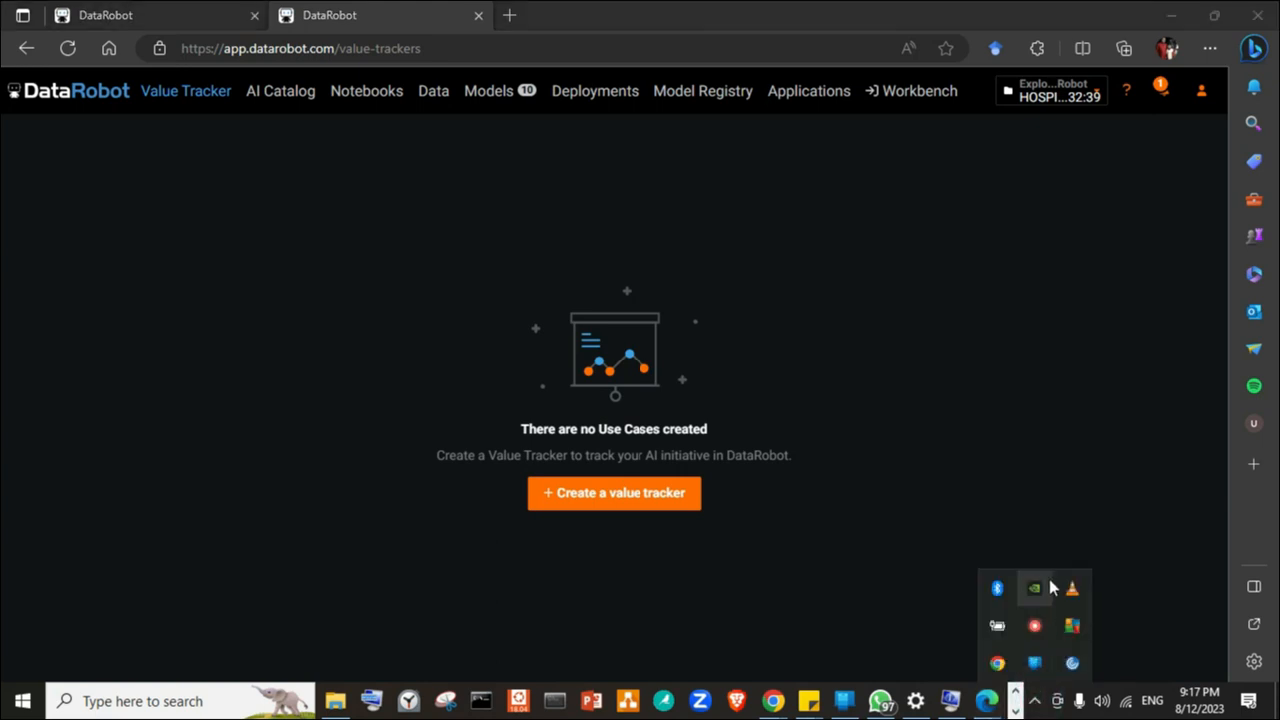
pyautogui.rightClick(1042, 629)
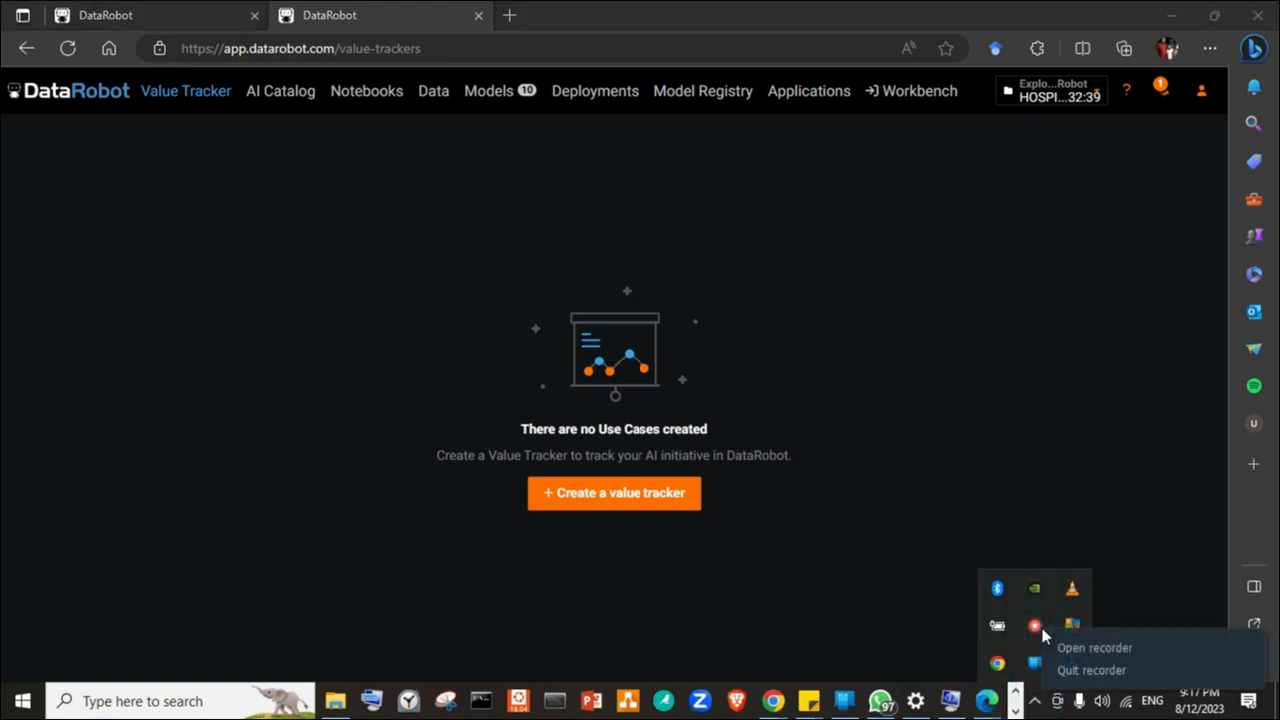
pyautogui.click(1063, 647)
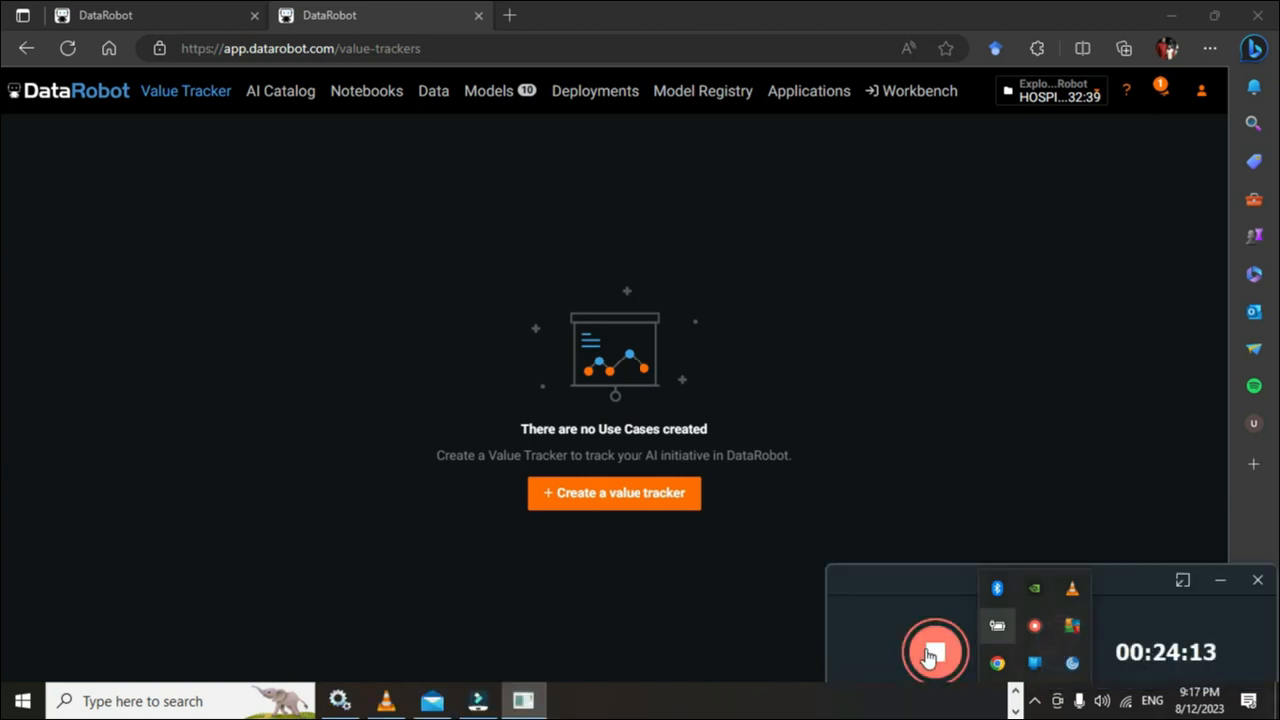